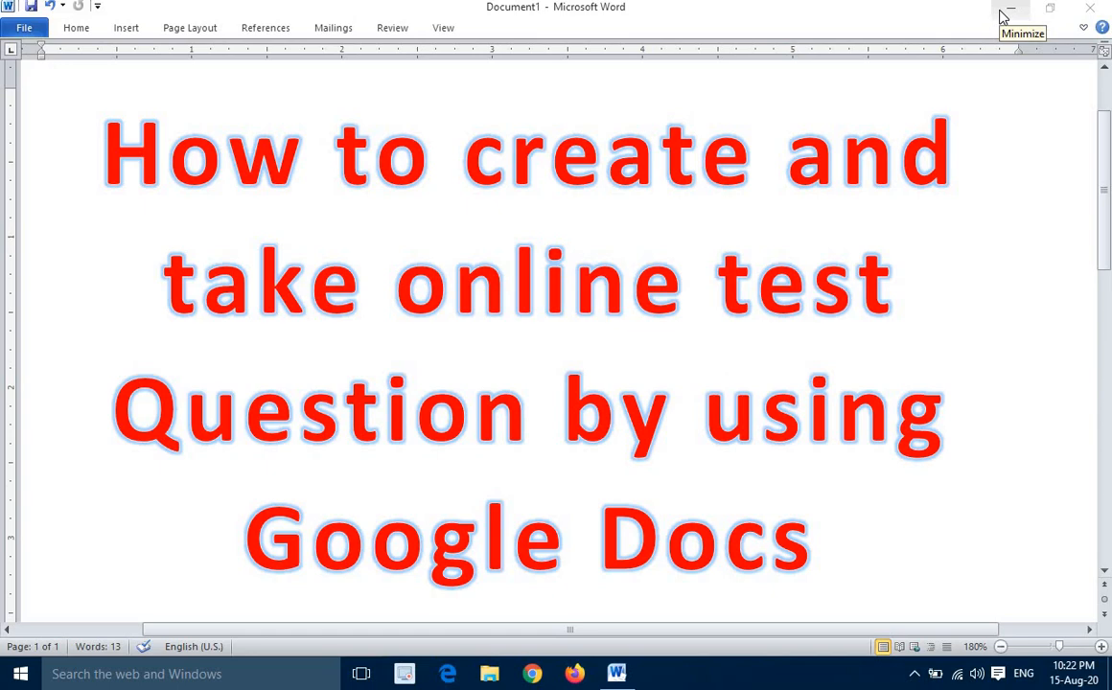
Minimize the Word document and open Google Chrome in a maximized window
{"action": "left_click", "coordinate": [1008, 12]}
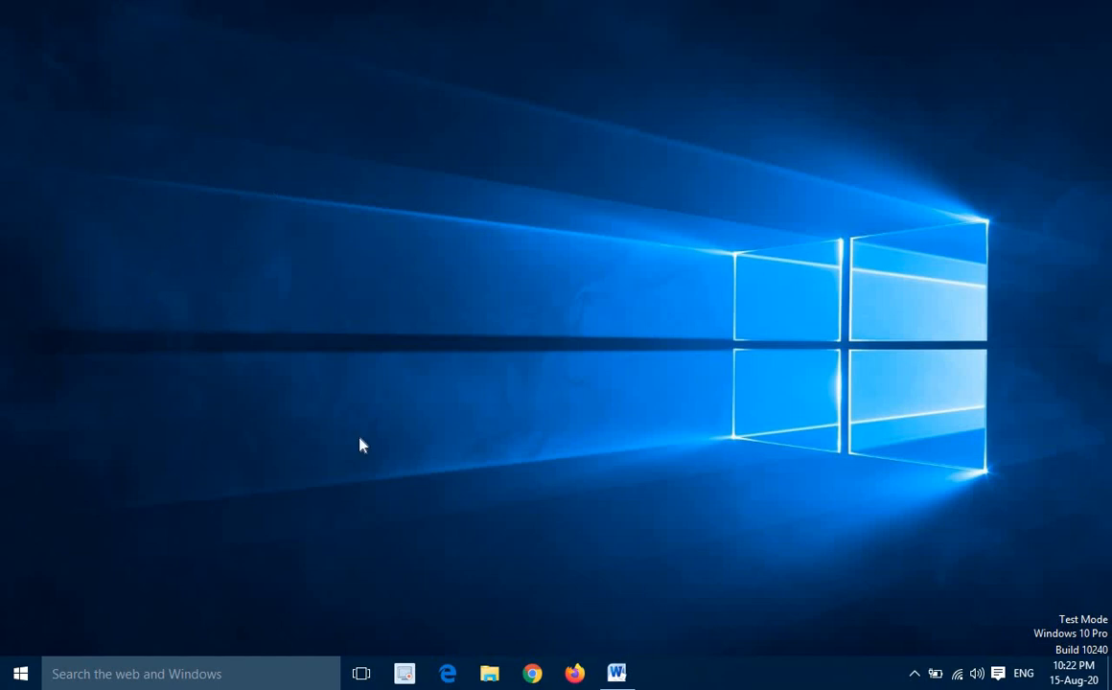
{"action": "left_click", "coordinate": [22, 675]}
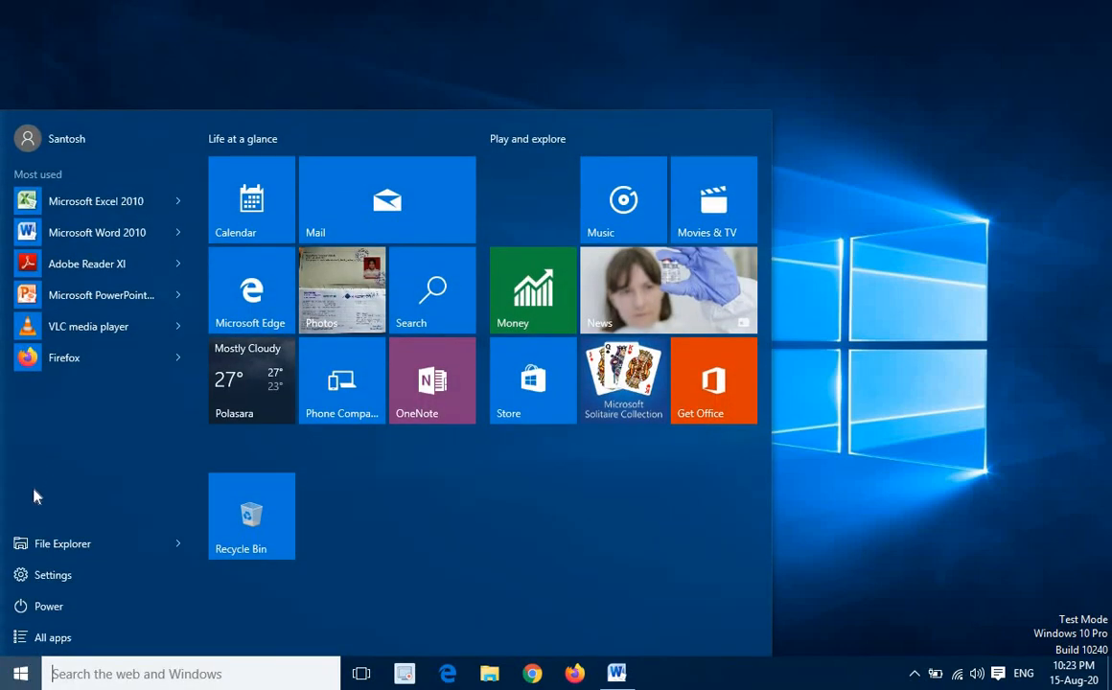
{"action": "left_click", "coordinate": [52, 639]}
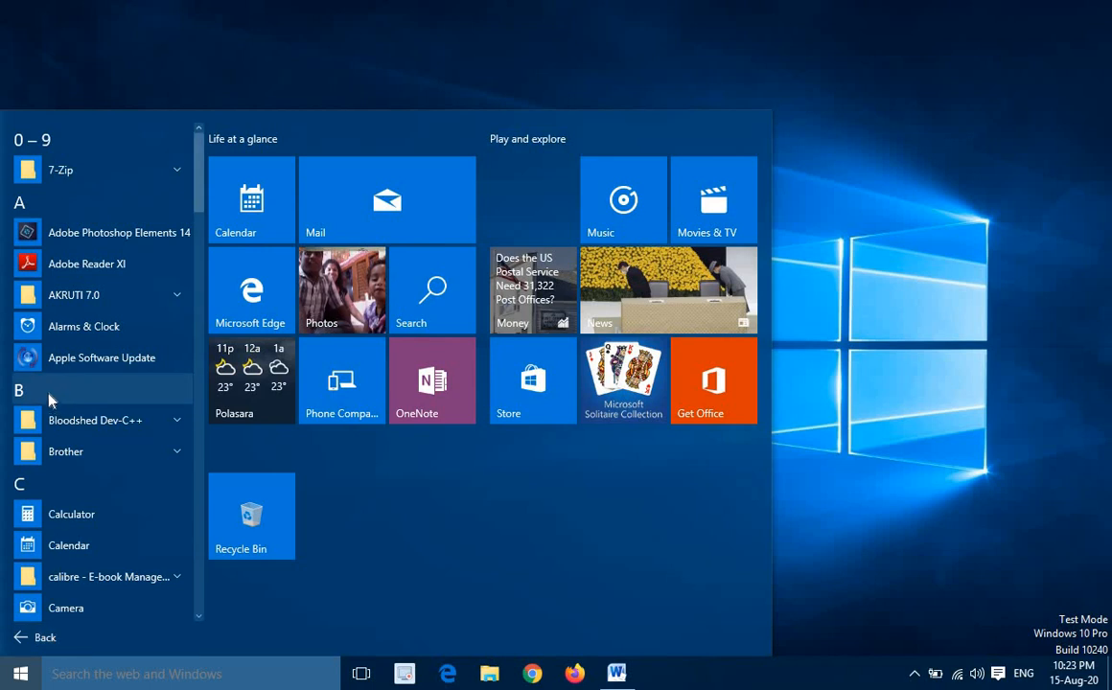
{"action": "scroll", "coordinate": [50, 410], "scroll_direction": "down", "scroll_amount": 2}
{"action": "scroll", "coordinate": [50, 404], "scroll_direction": "down", "scroll_amount": 5}
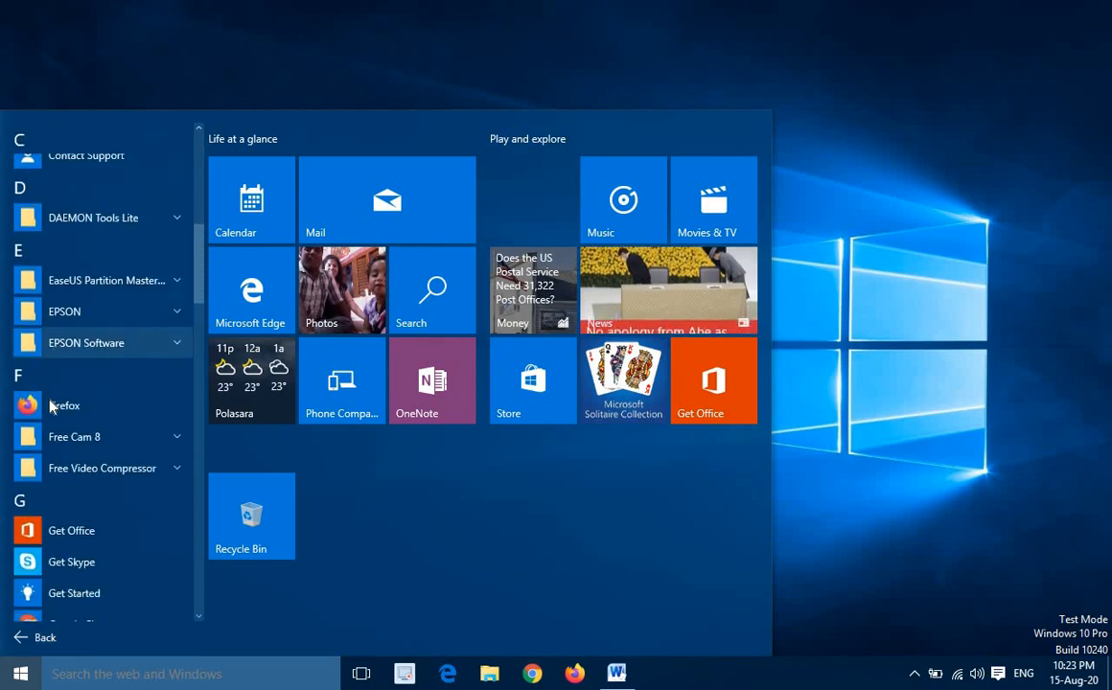
{"action": "scroll", "coordinate": [57, 419], "scroll_direction": "down", "scroll_amount": 2}
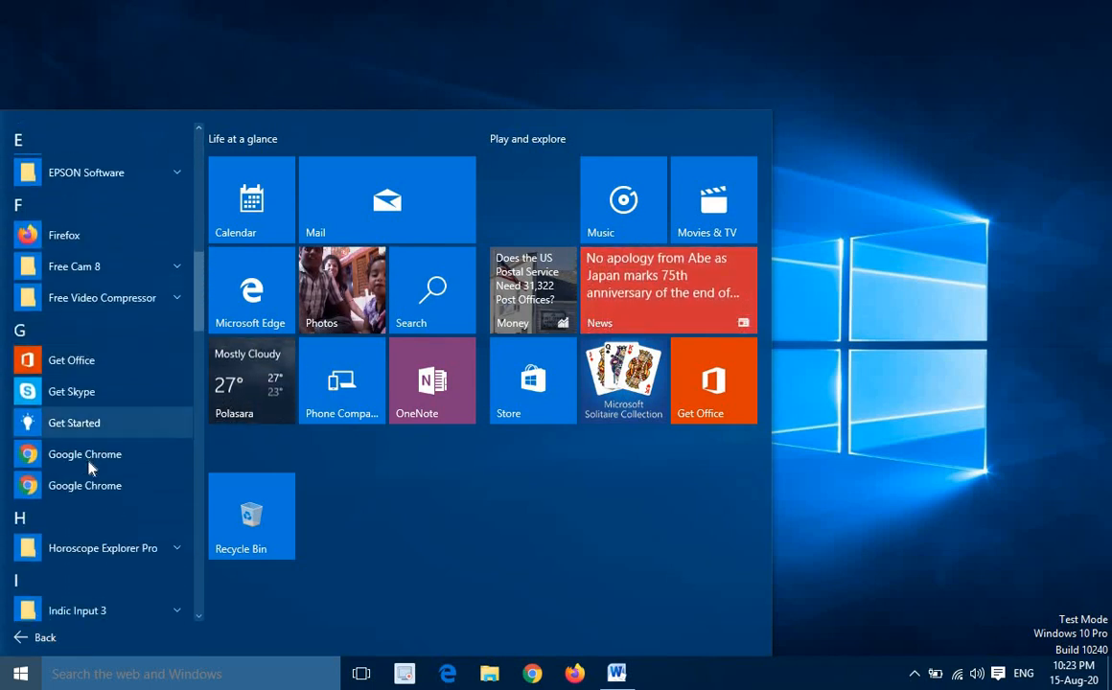
{"action": "left_click", "coordinate": [38, 458]}
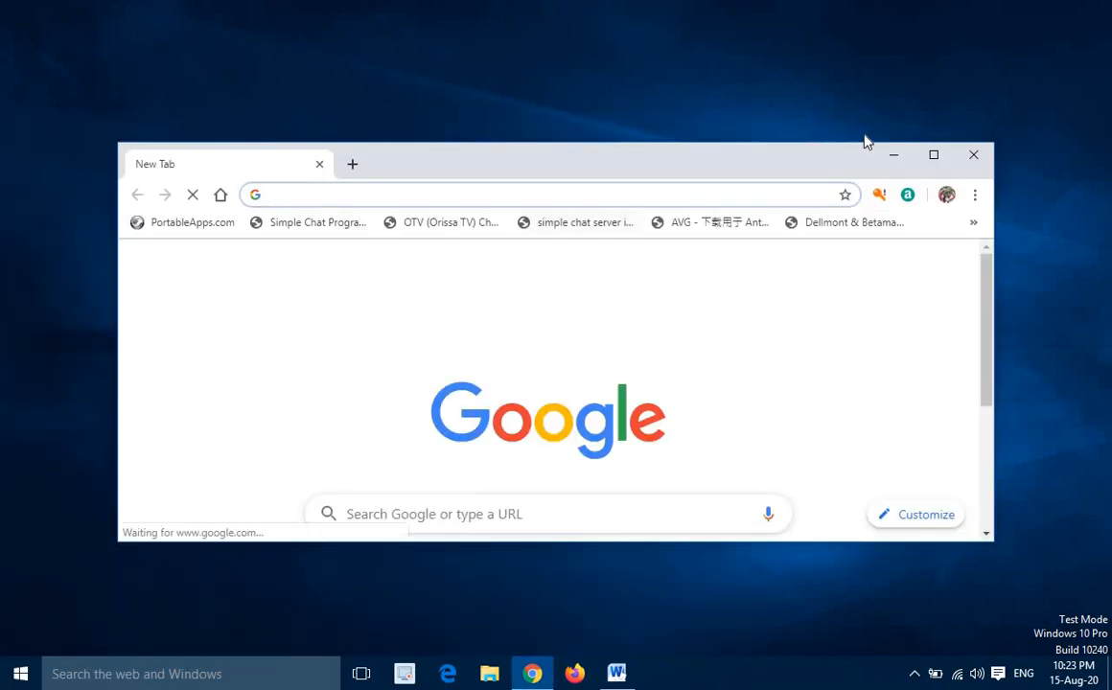
{"action": "left_click", "coordinate": [940, 159]}
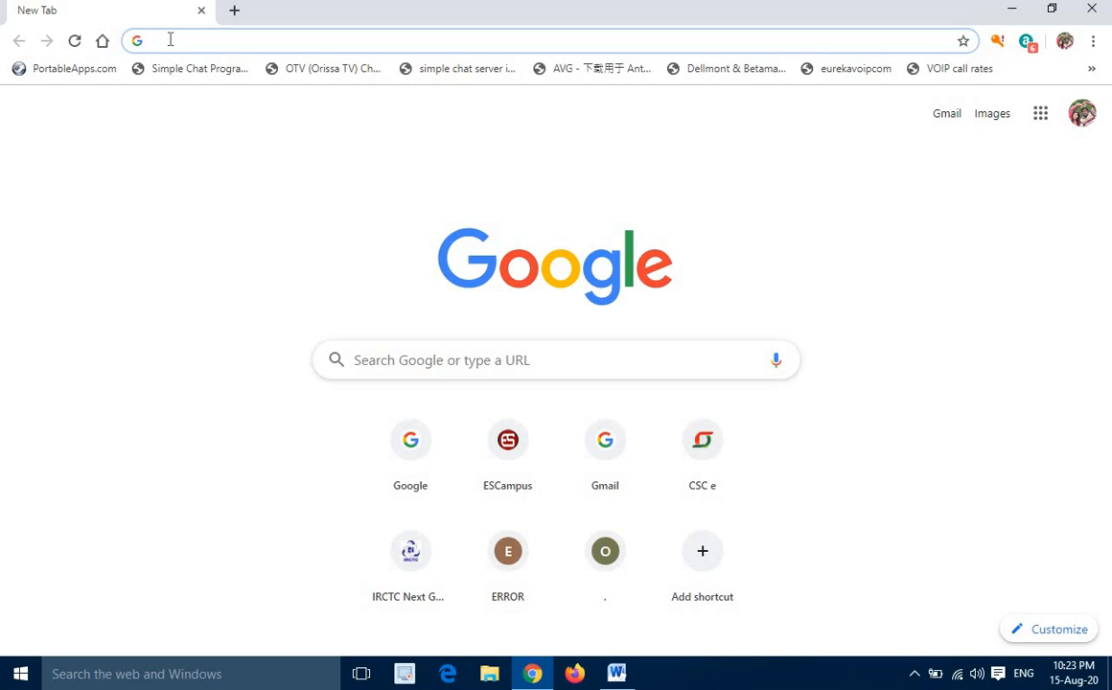
Go to docs.google.com/forms in the browser
{"action": "type", "text": "docs"}
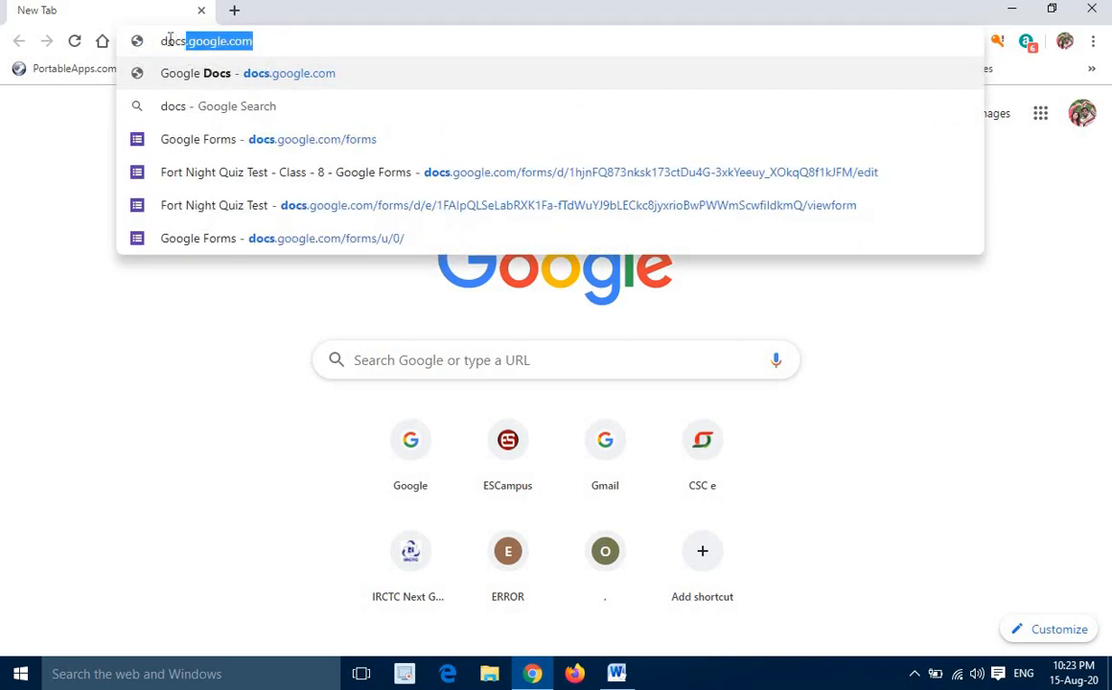
{"action": "type", "text": ".googl"}
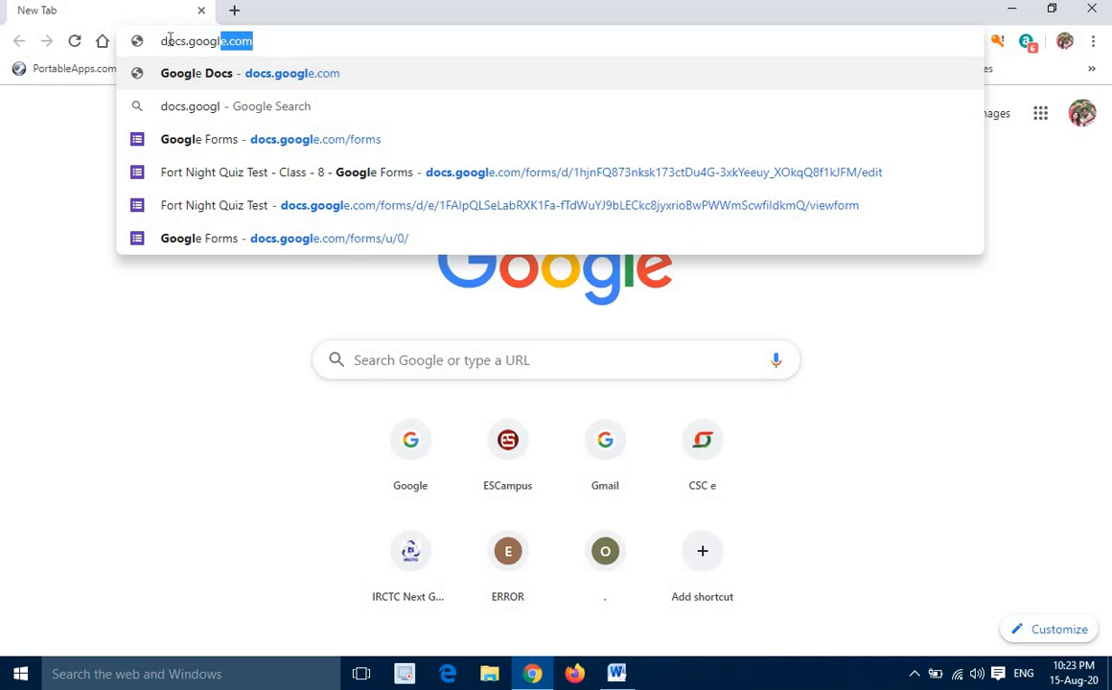
{"action": "type", "text": "e.com"}
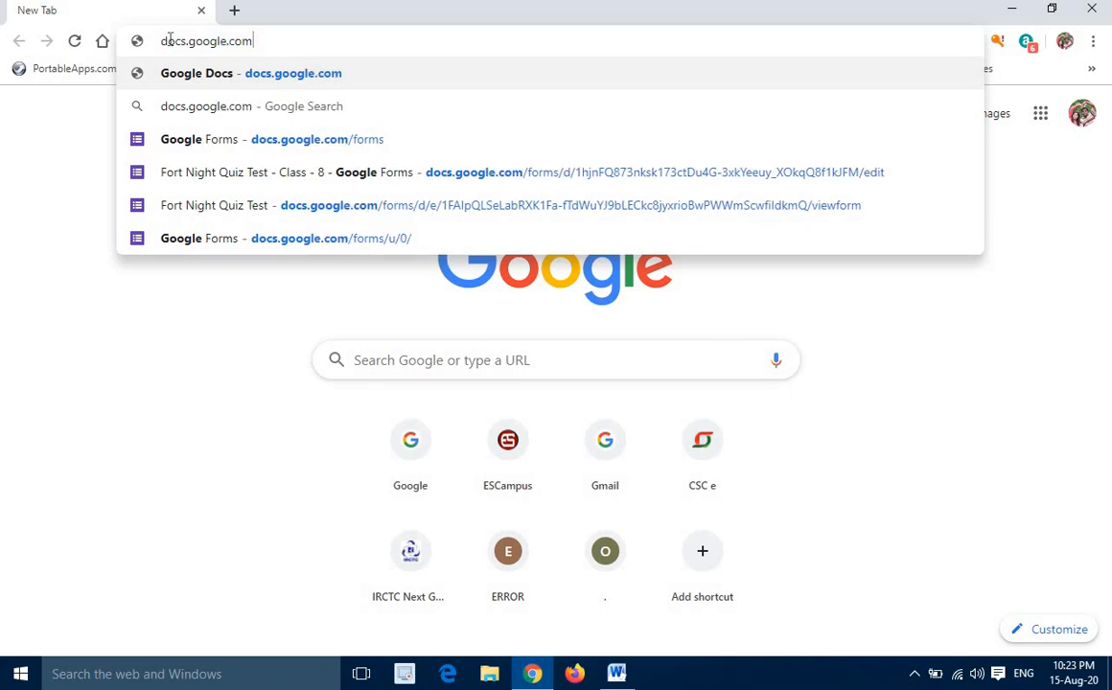
{"action": "type", "text": "/f"}
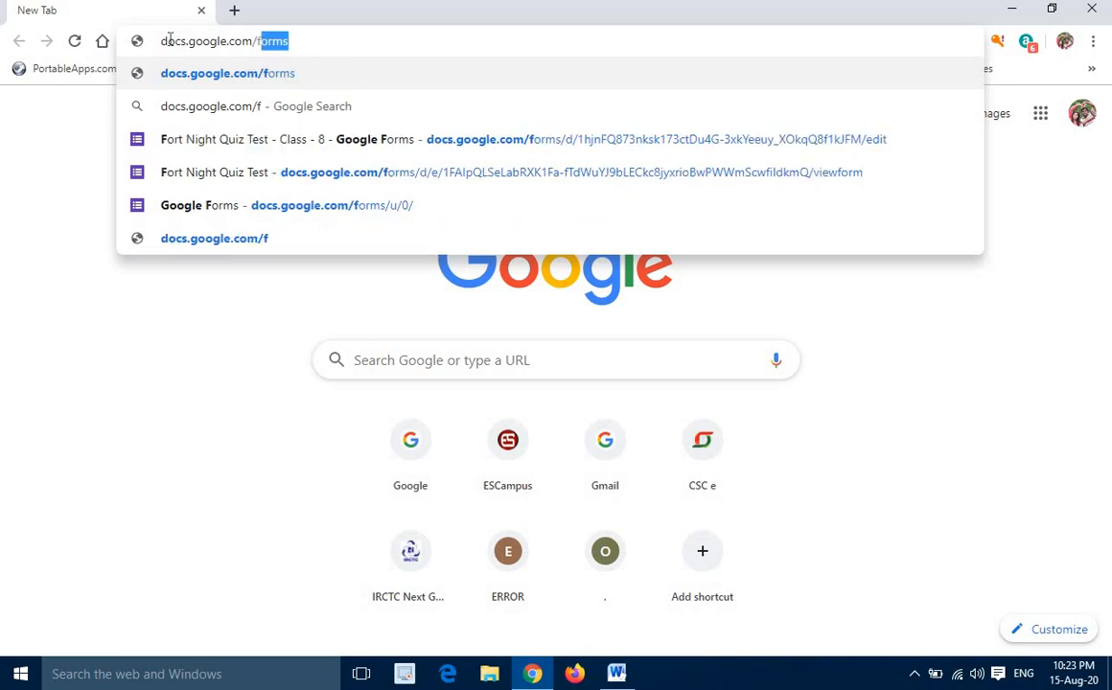
{"action": "type", "text": "orms"}
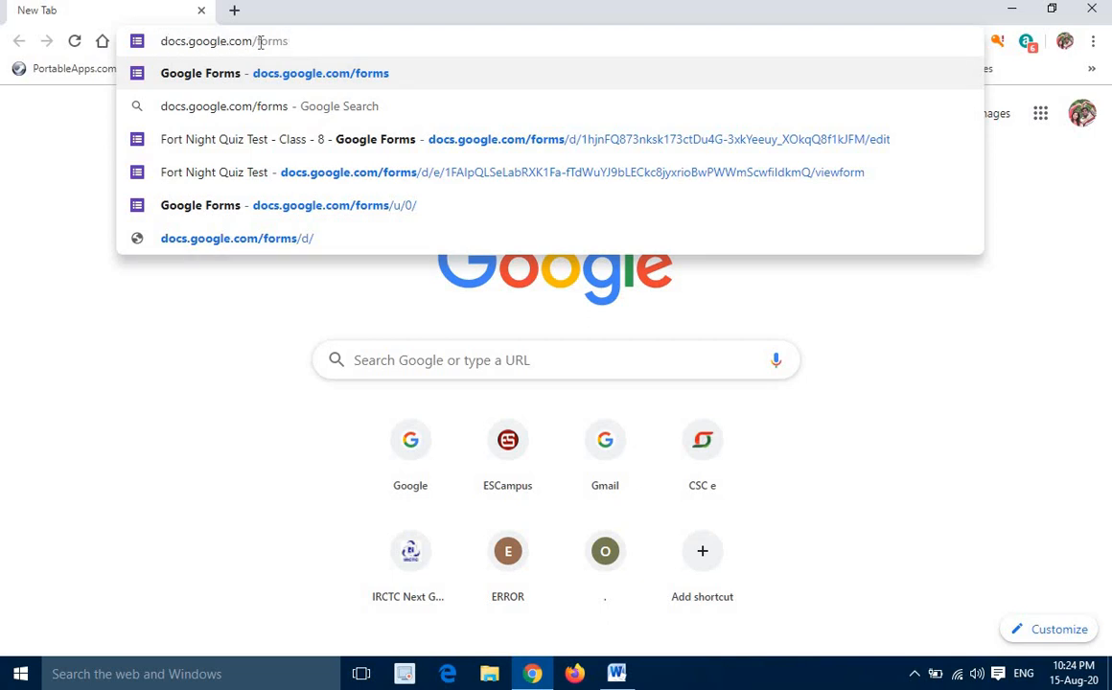
{"action": "left_click_drag", "start_coordinate": [293, 40], "coordinate": [156, 41]}
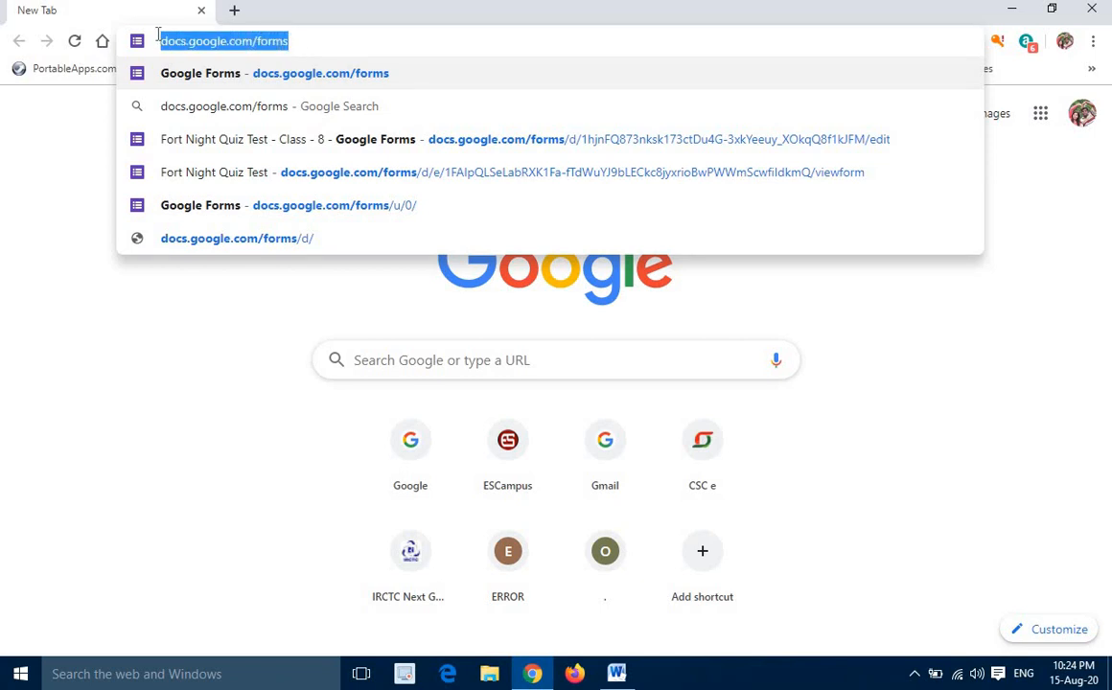
{"action": "left_click", "coordinate": [303, 41]}
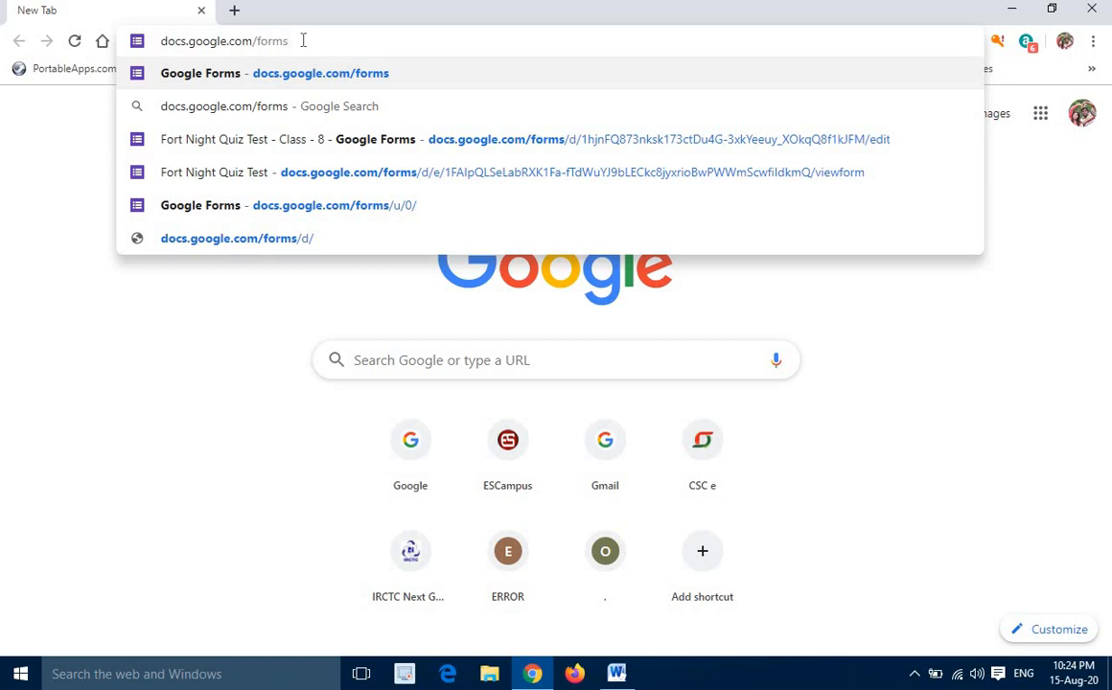
{"action": "key", "text": "Return"}
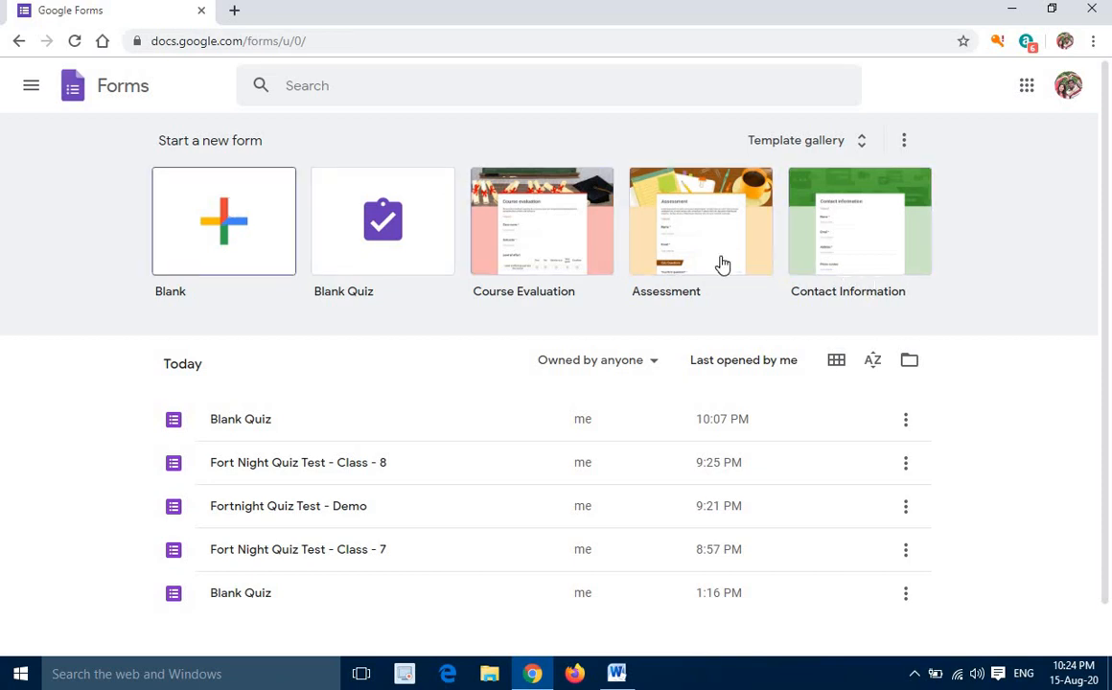
Create a new form from the Blank Quiz template in Google Forms
{"action": "left_click", "coordinate": [32, 90]}
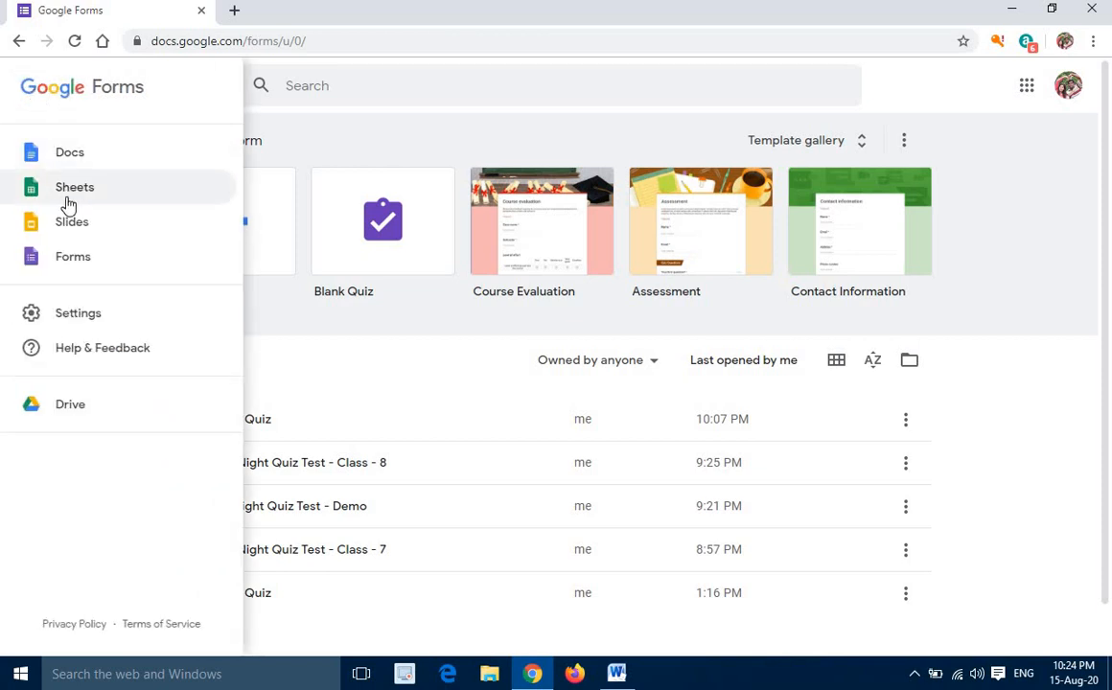
{"action": "left_click", "coordinate": [67, 258]}
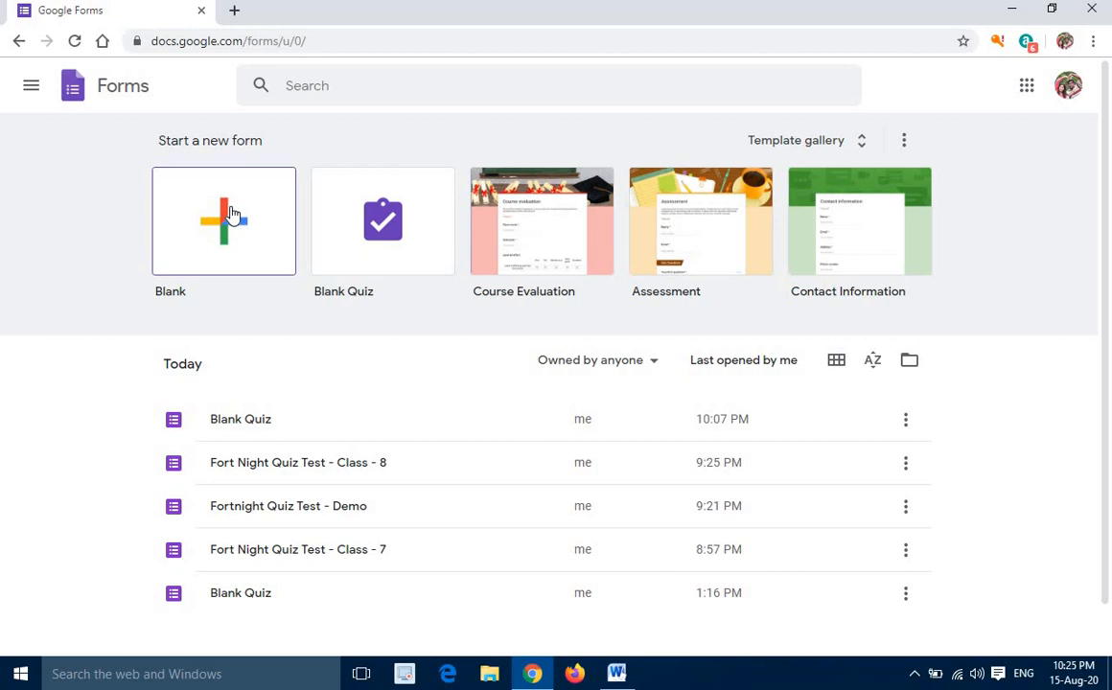
{"action": "left_click", "coordinate": [367, 246]}
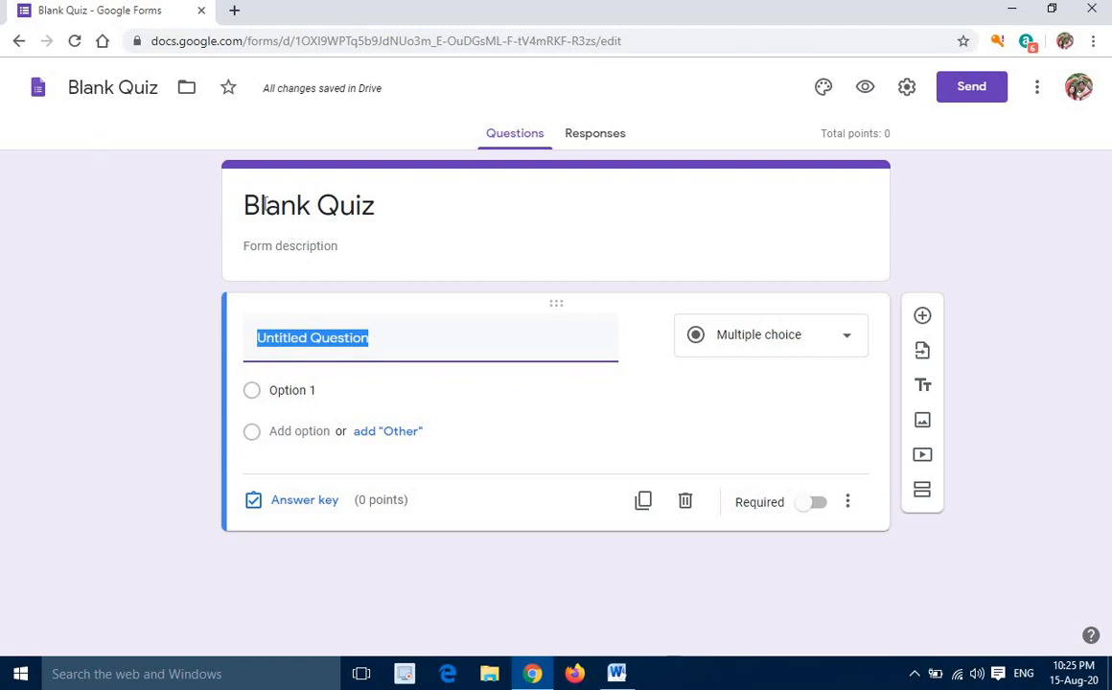
Replace the form title with "Periodic Test - 1 For Class - 8"
{"action": "left_click", "coordinate": [382, 206]}
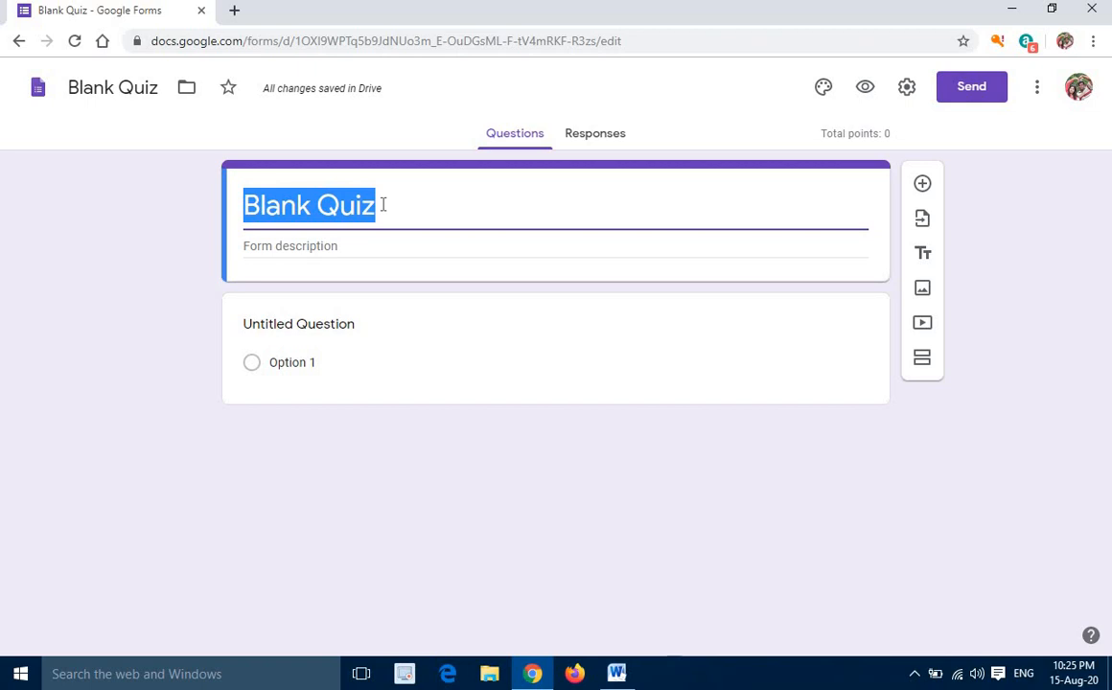
{"action": "type", "text": "A"}
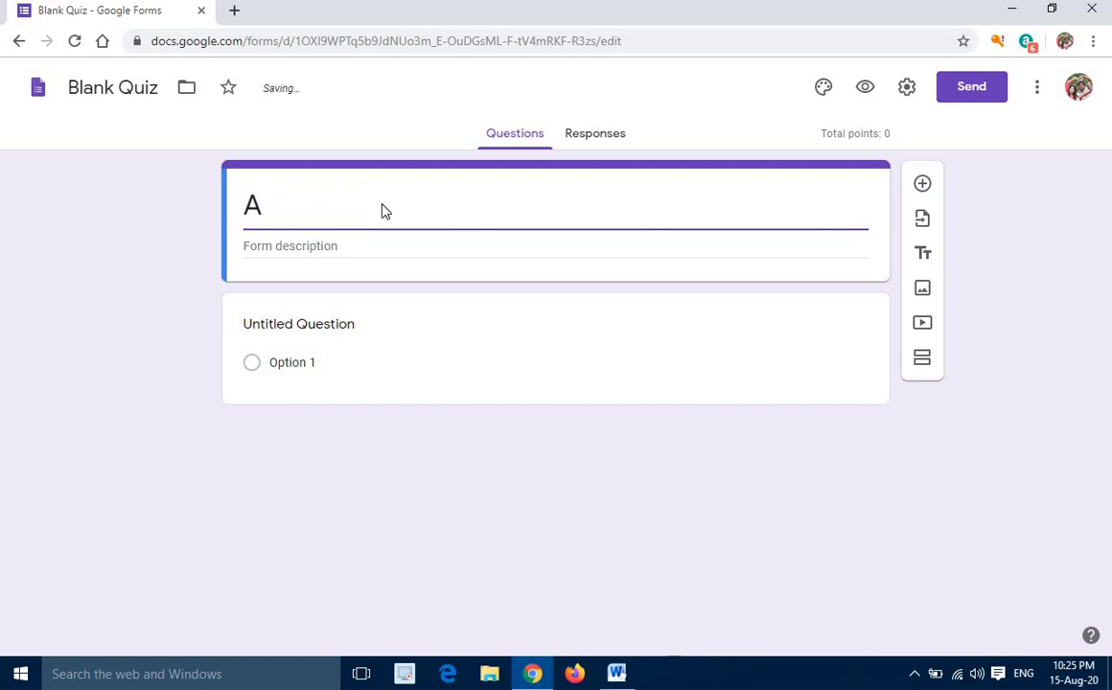
{"action": "key", "text": "BackSpace"}
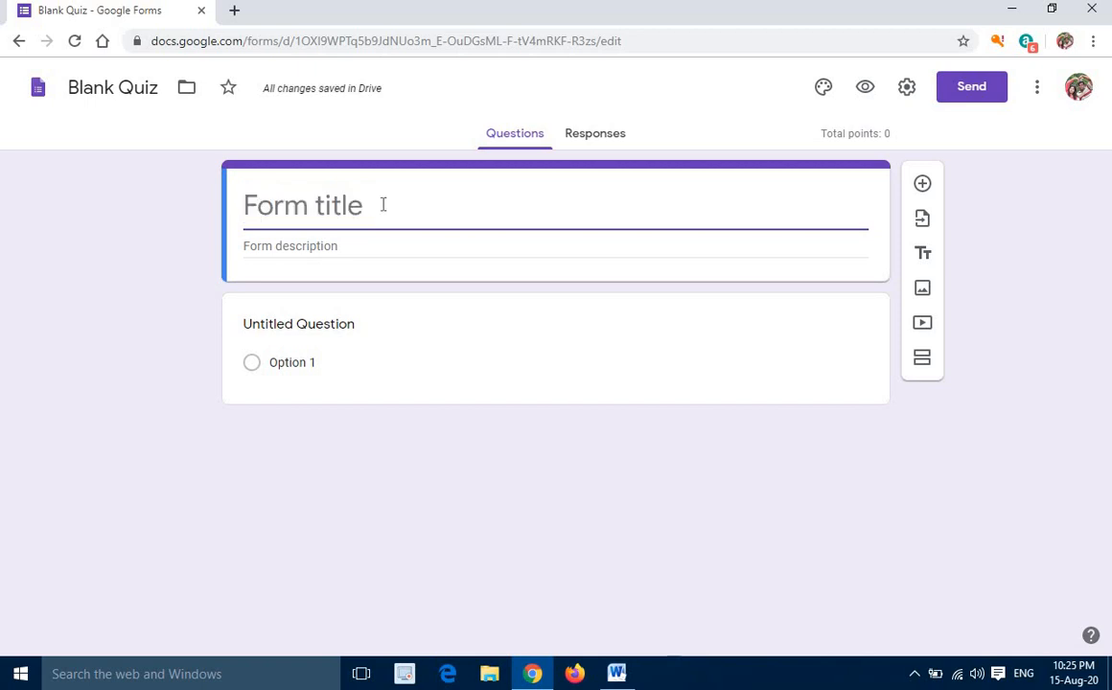
{"action": "type", "text": "Perio"}
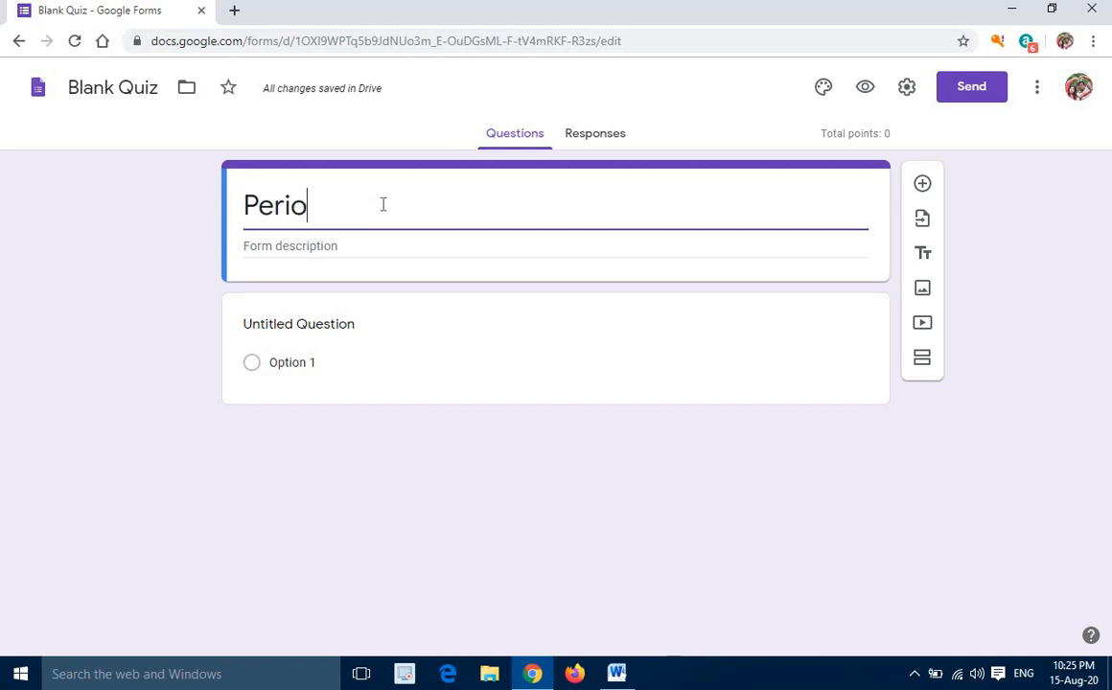
{"action": "type", "text": "dic Tes"}
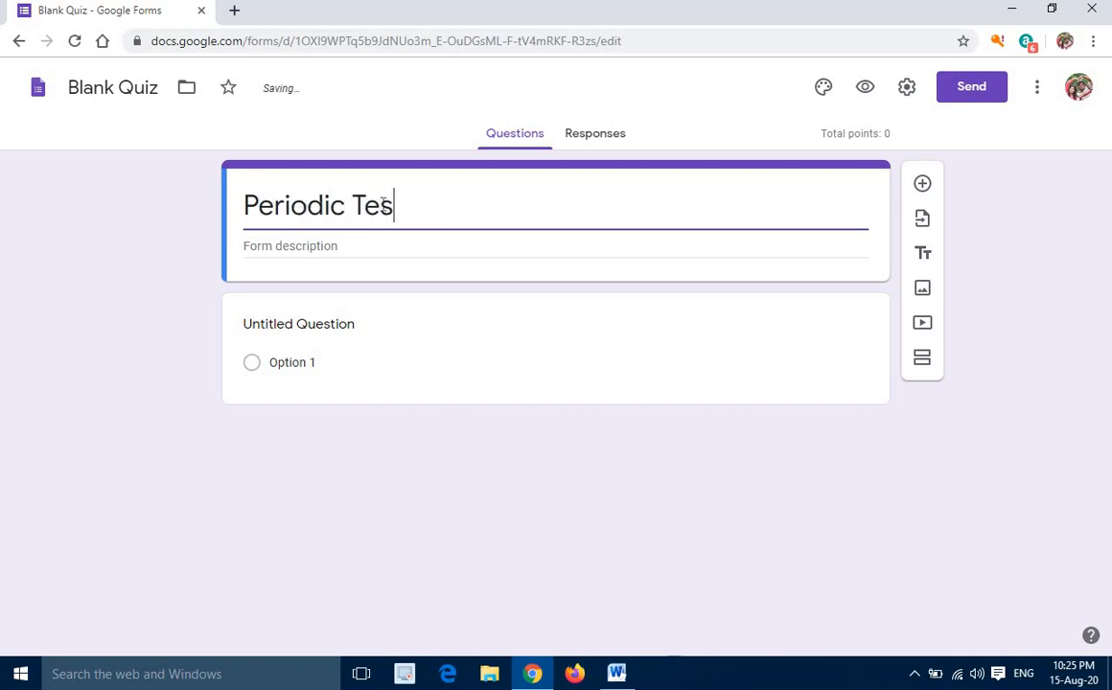
{"action": "type", "text": "t - 1 For C"}
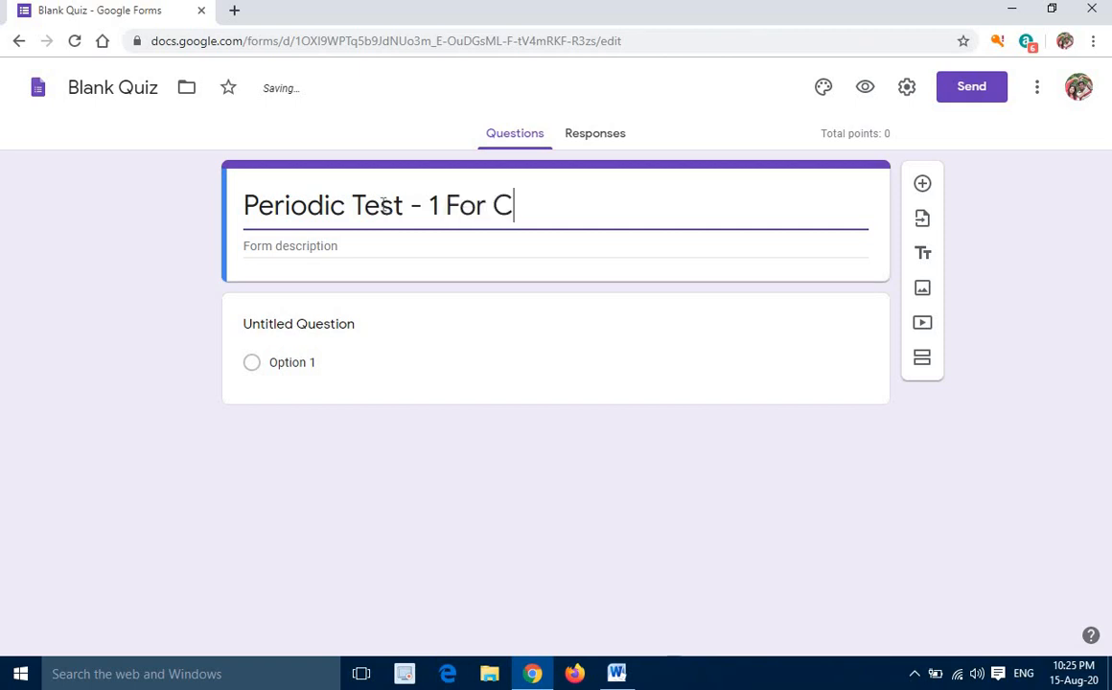
{"action": "type", "text": "lass - "}
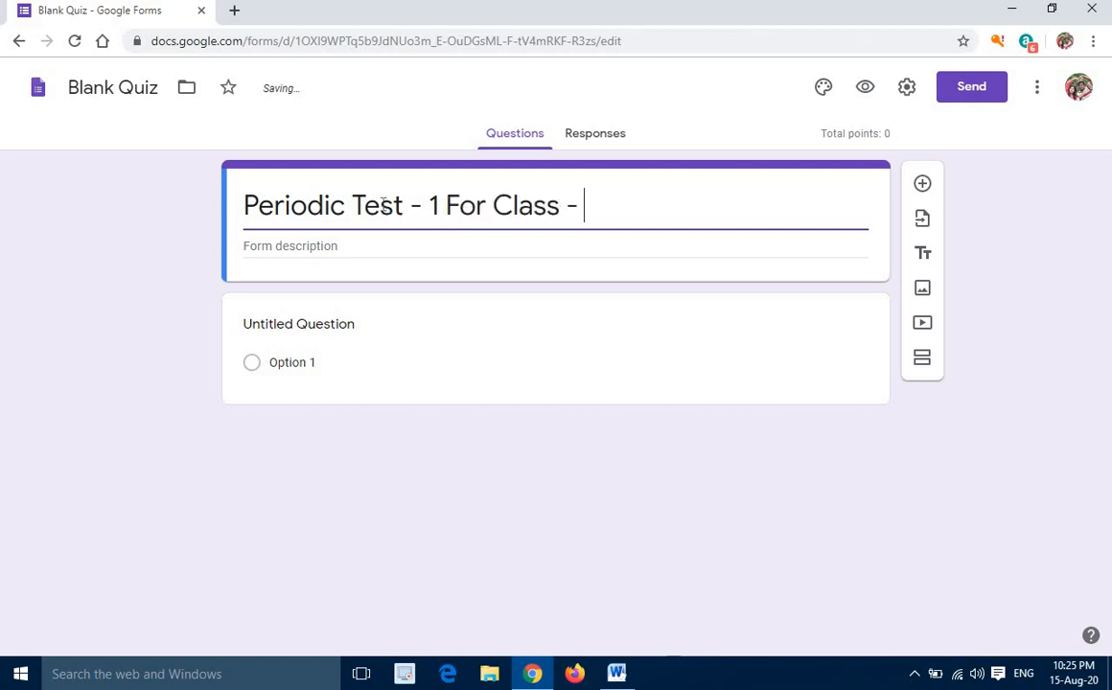
{"action": "type", "text": "8"}
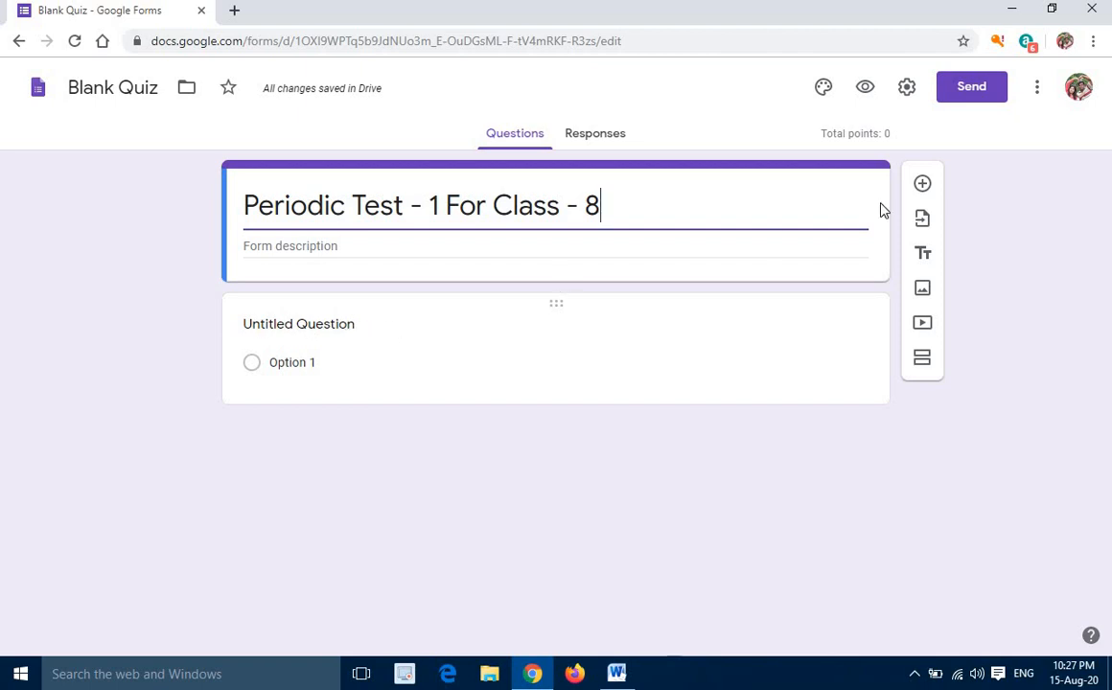
Add a question below the form title with the text "Enter your name"
{"action": "left_click", "coordinate": [922, 185]}
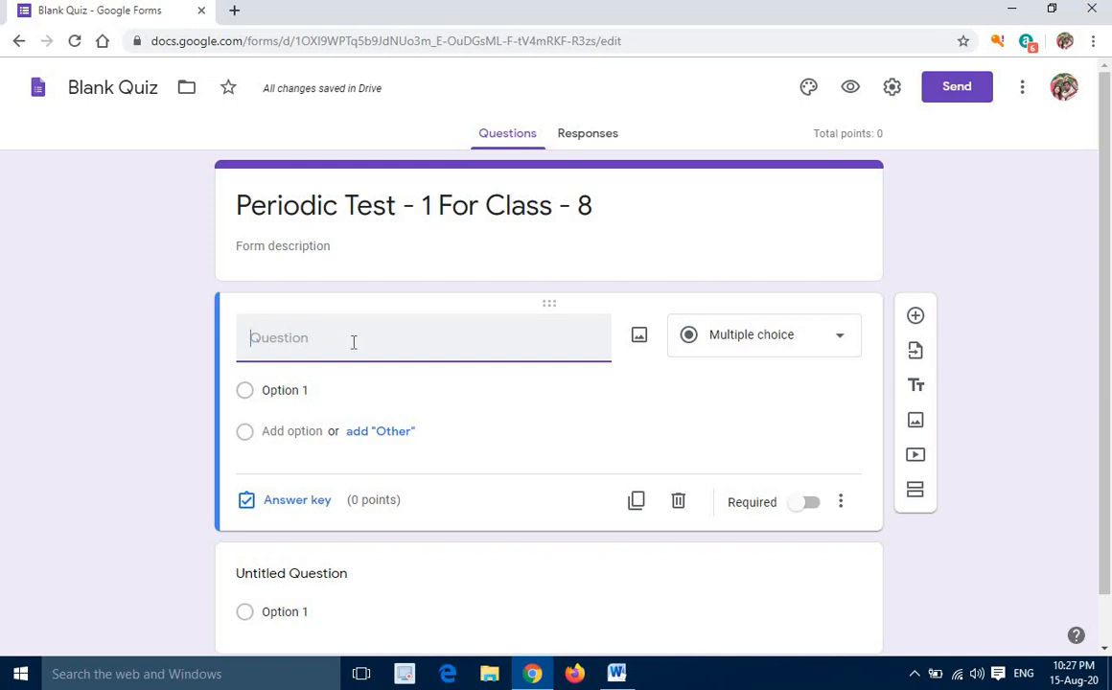
{"action": "type", "text": "Enter y"}
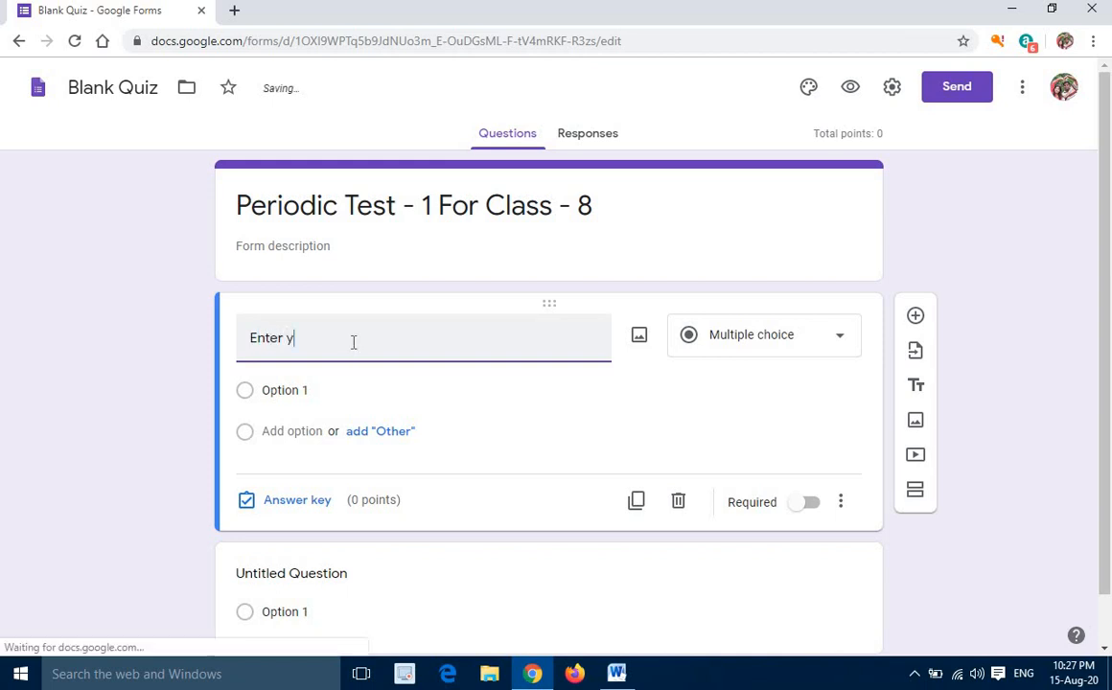
{"action": "type", "text": "our name"}
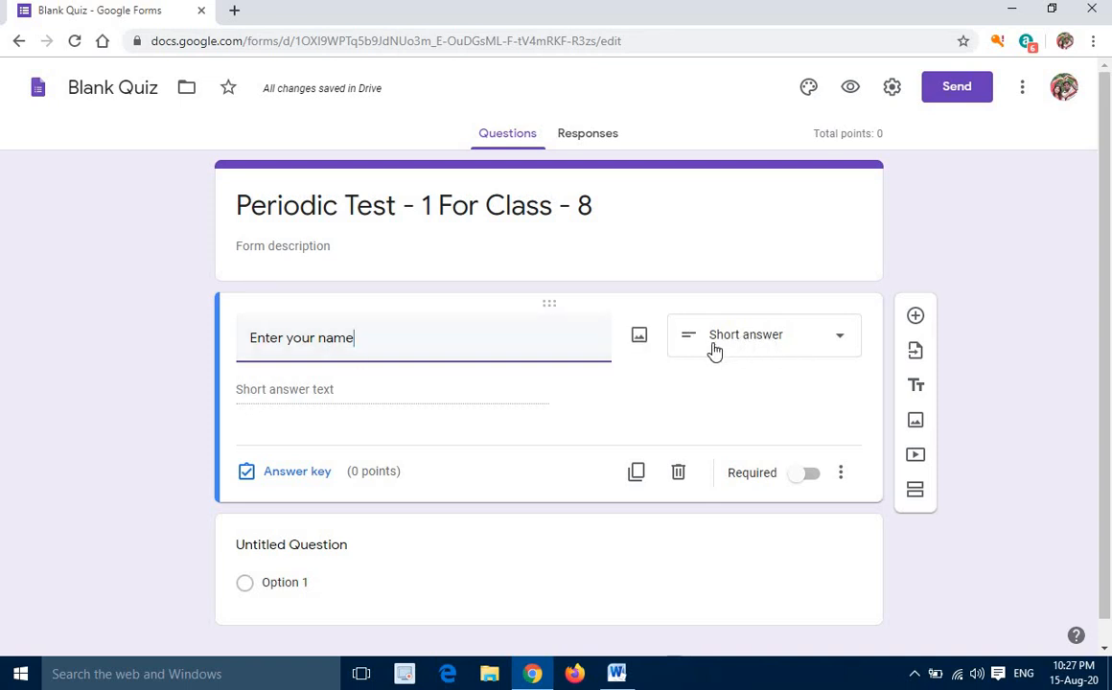
Set the "Enter your name" question to the Short answer type and make it required
{"action": "left_click", "coordinate": [841, 342]}
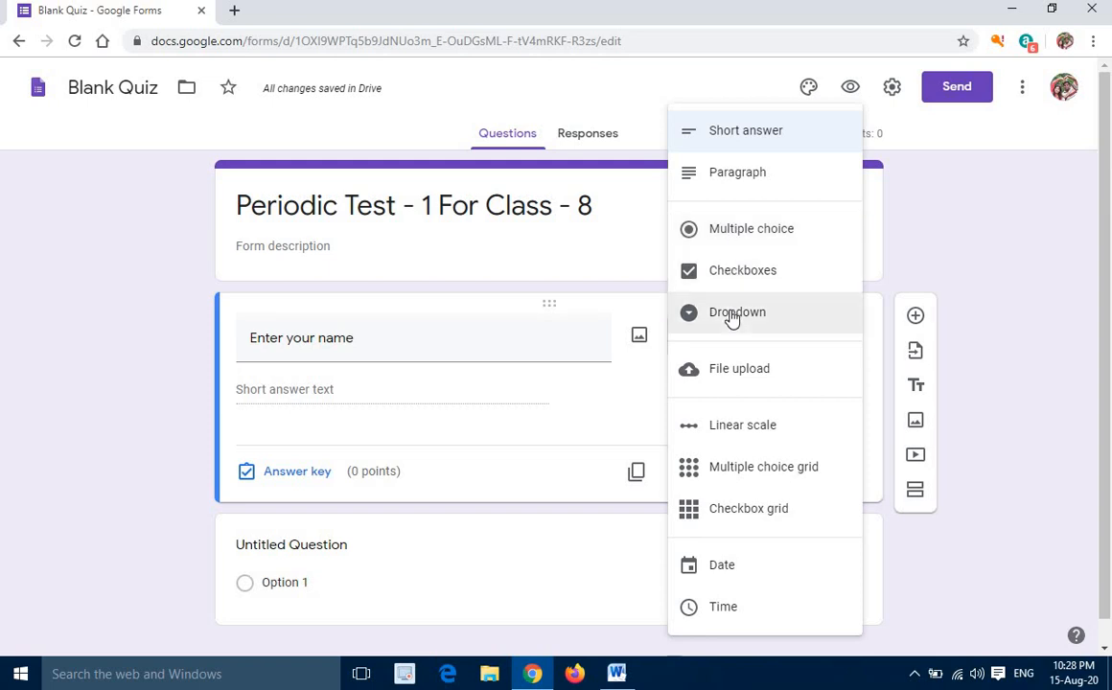
{"action": "left_click", "coordinate": [749, 140]}
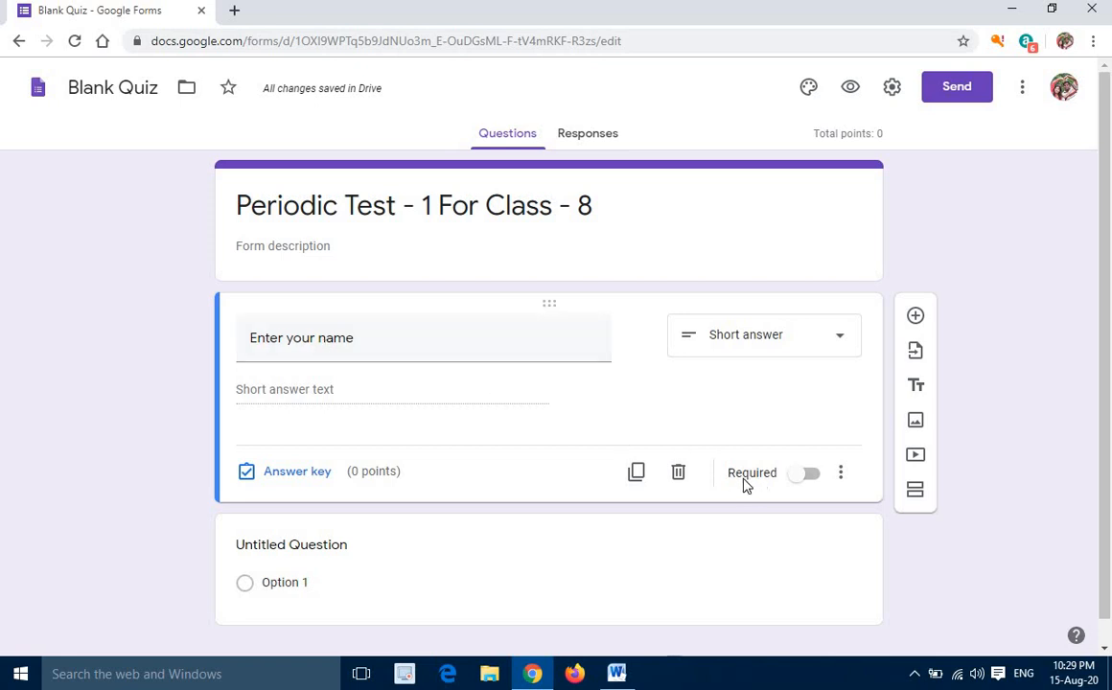
{"action": "left_click", "coordinate": [804, 480]}
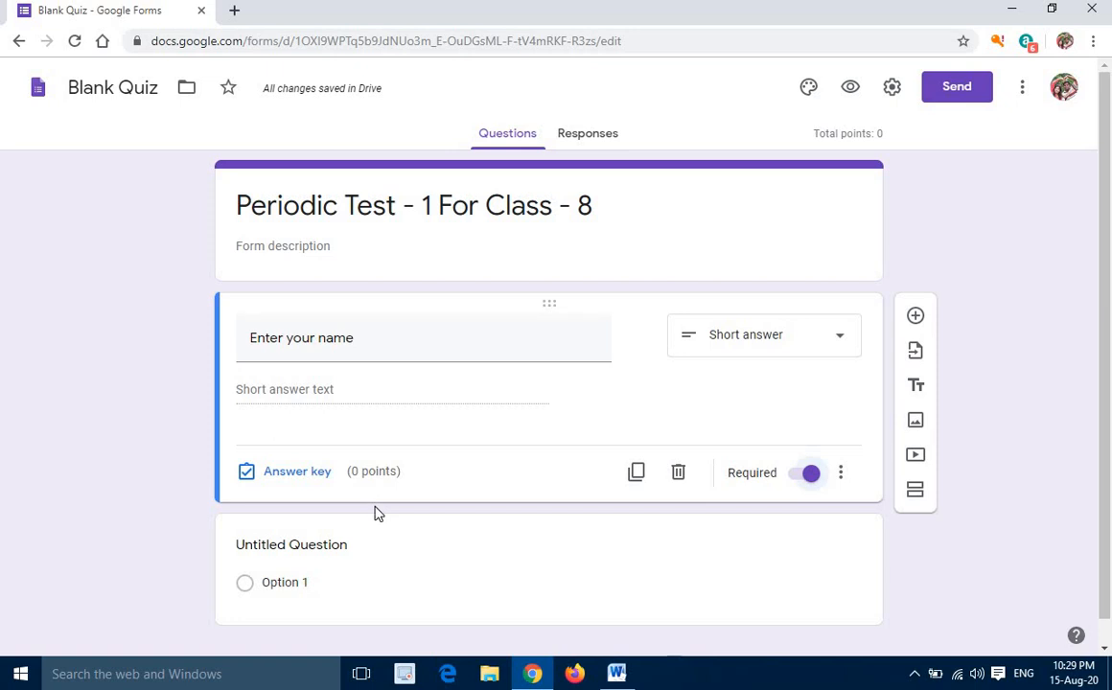
Add another question below the name question with the text "Enter Your Roll Number"
{"action": "left_click", "coordinate": [917, 318]}
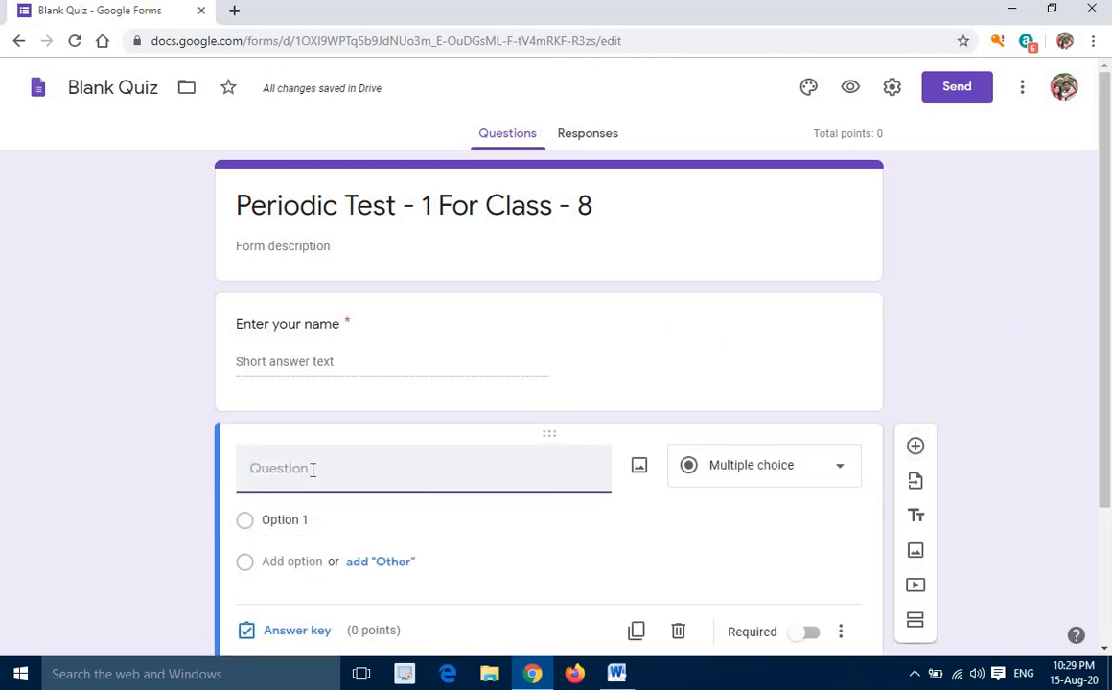
{"action": "type", "text": "Enter Your"}
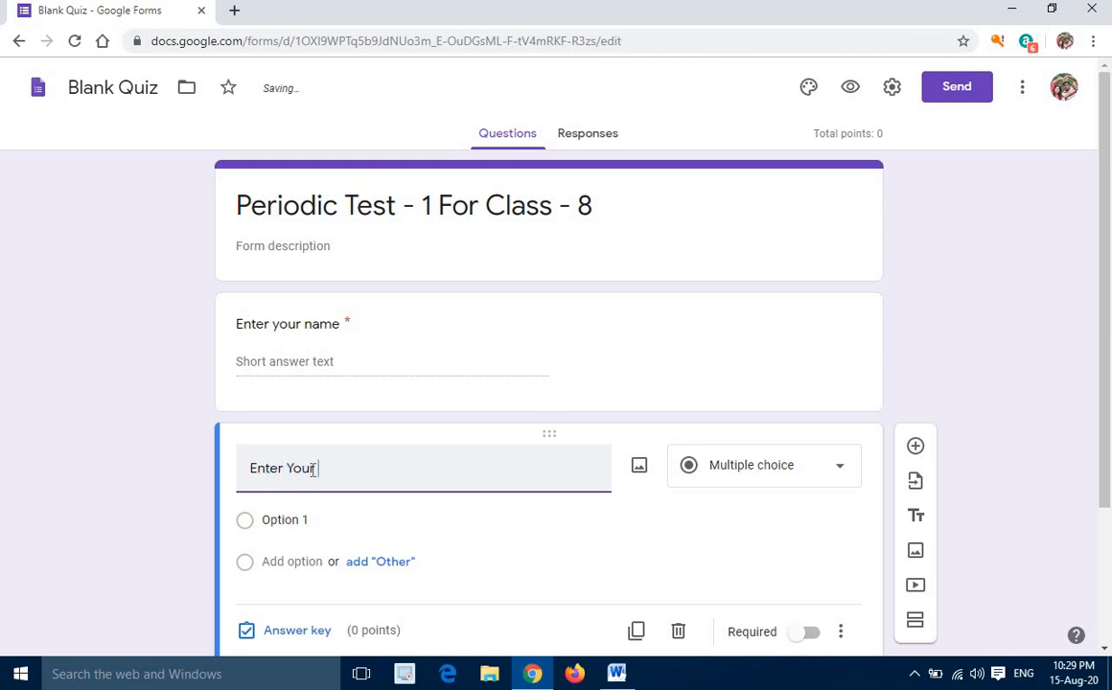
{"action": "type", "text": " Roll Number"}
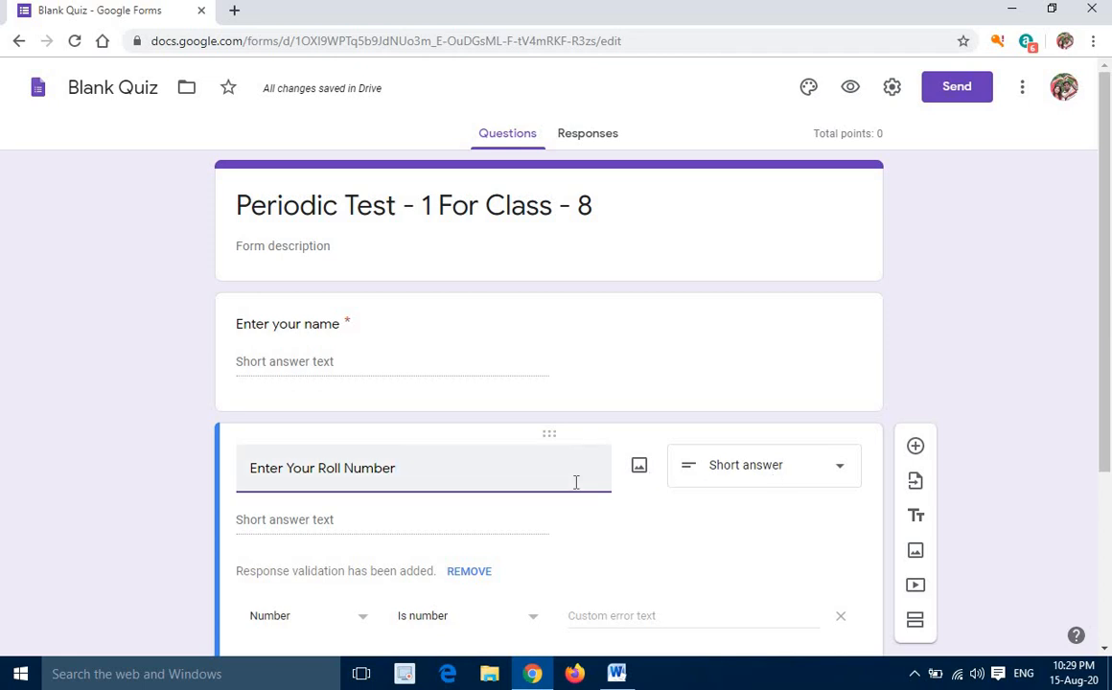
Make the roll number question required and add a question below it with the text "Choose Your Class"
{"action": "scroll", "coordinate": [575, 482], "scroll_direction": "down", "scroll_amount": 3}
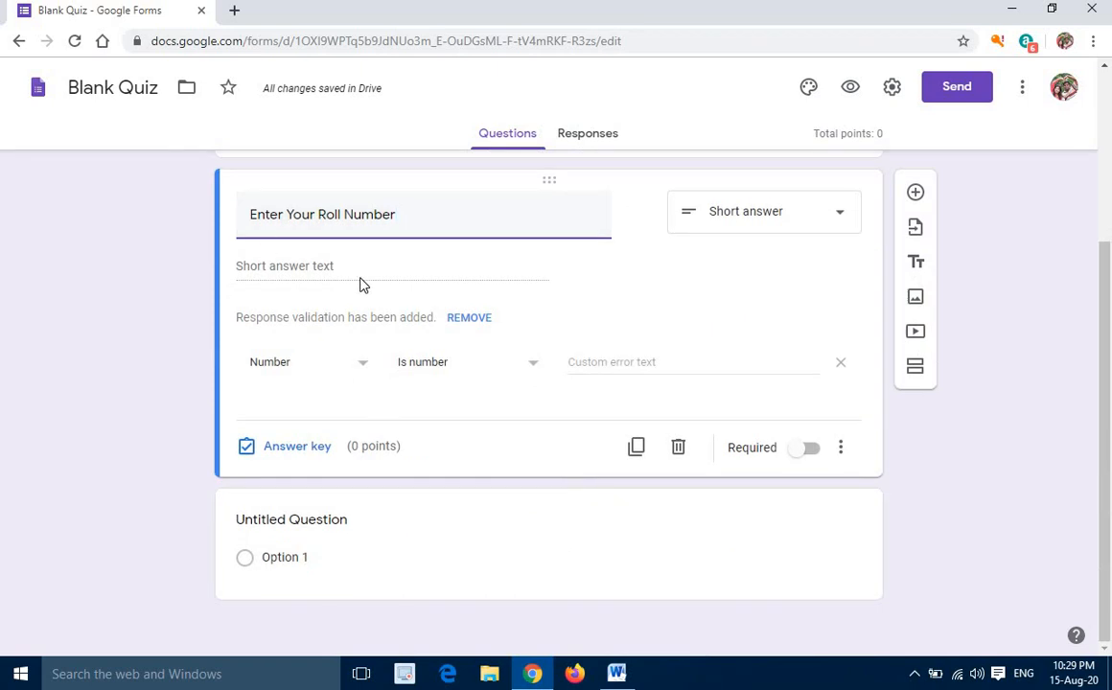
{"action": "left_click", "coordinate": [810, 450]}
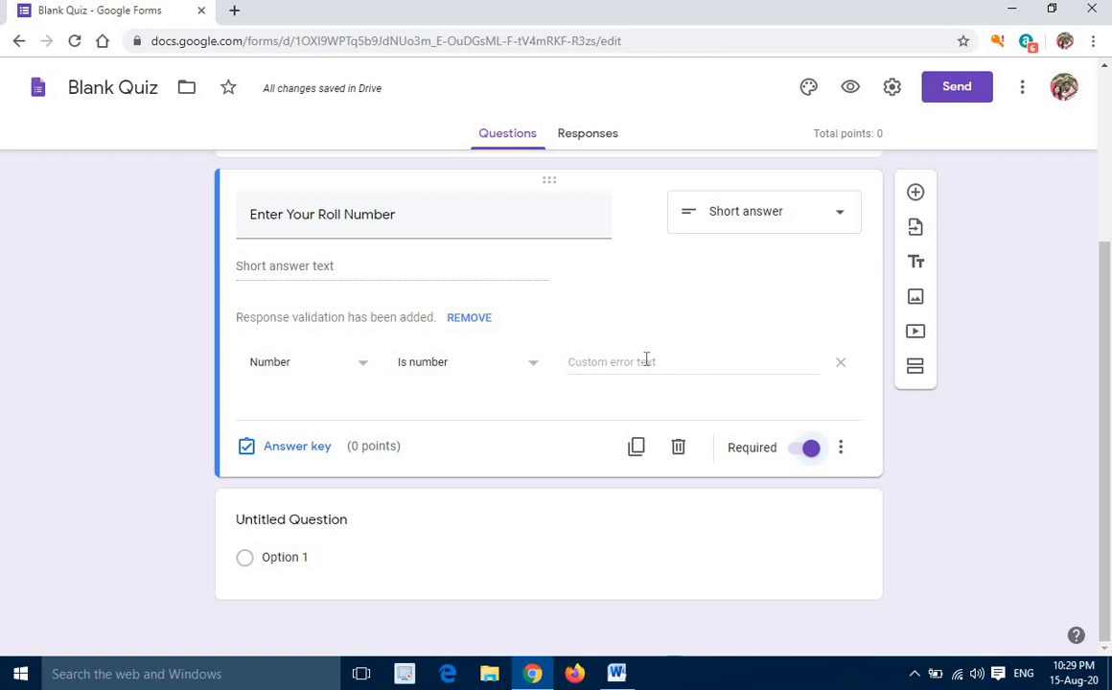
{"action": "left_click", "coordinate": [915, 194]}
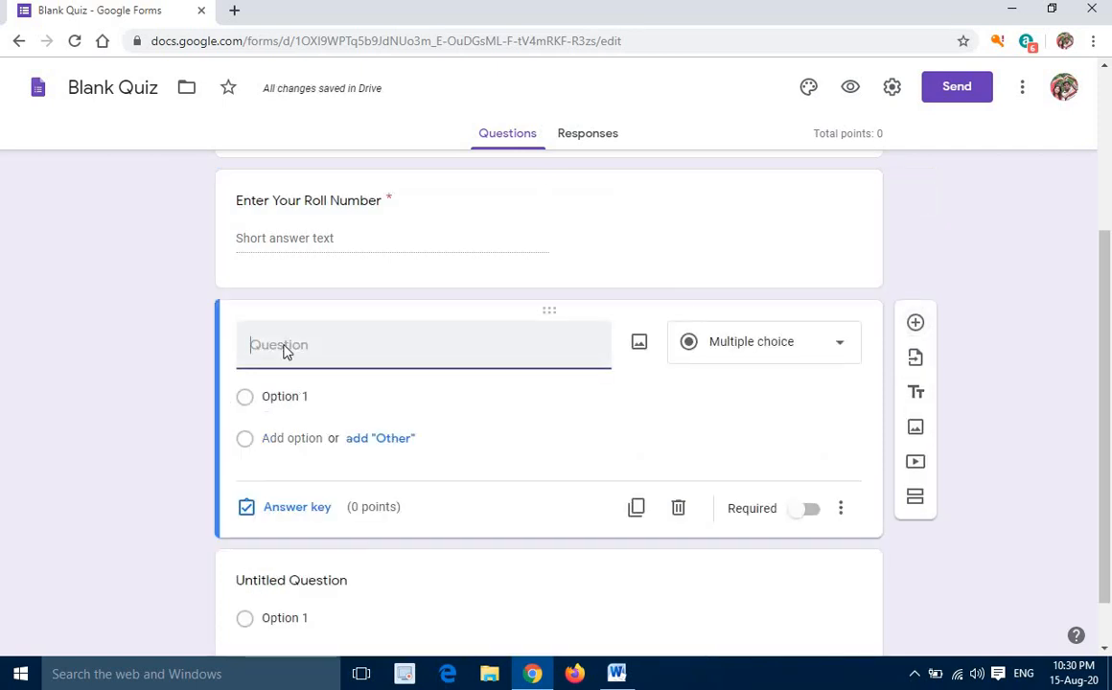
{"action": "type", "text": "Choose Your Class"}
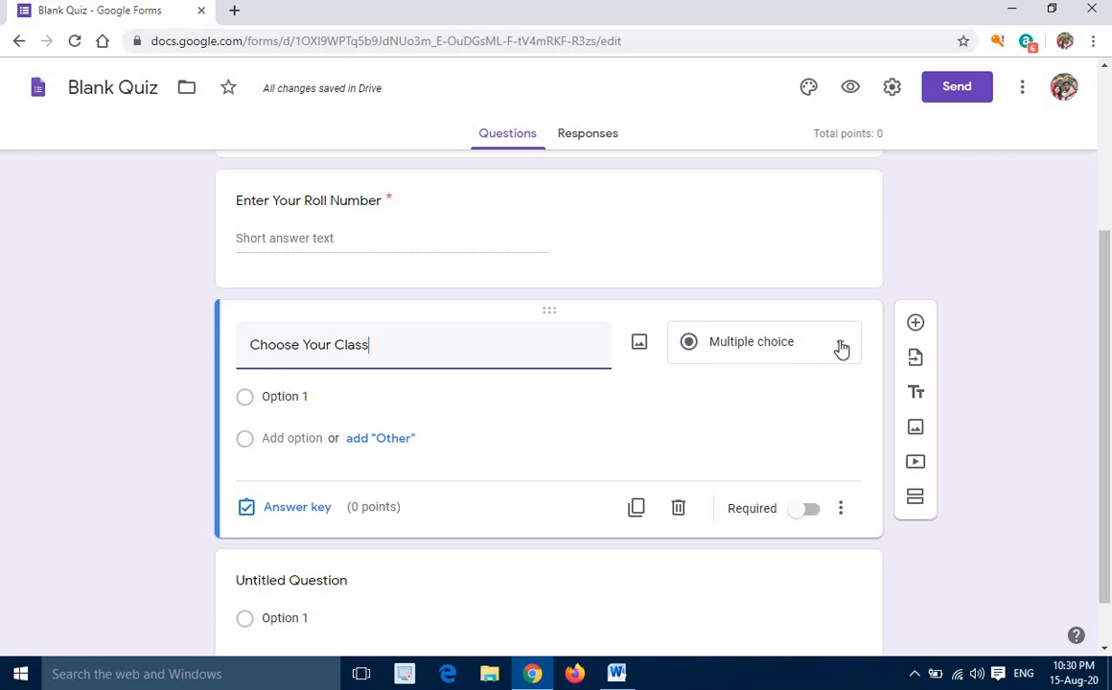
Give the "Choose Your Class" question the options "Class 6", "Class 7" and "Class 8", plus an "Other" option
{"action": "left_click", "coordinate": [269, 395]}
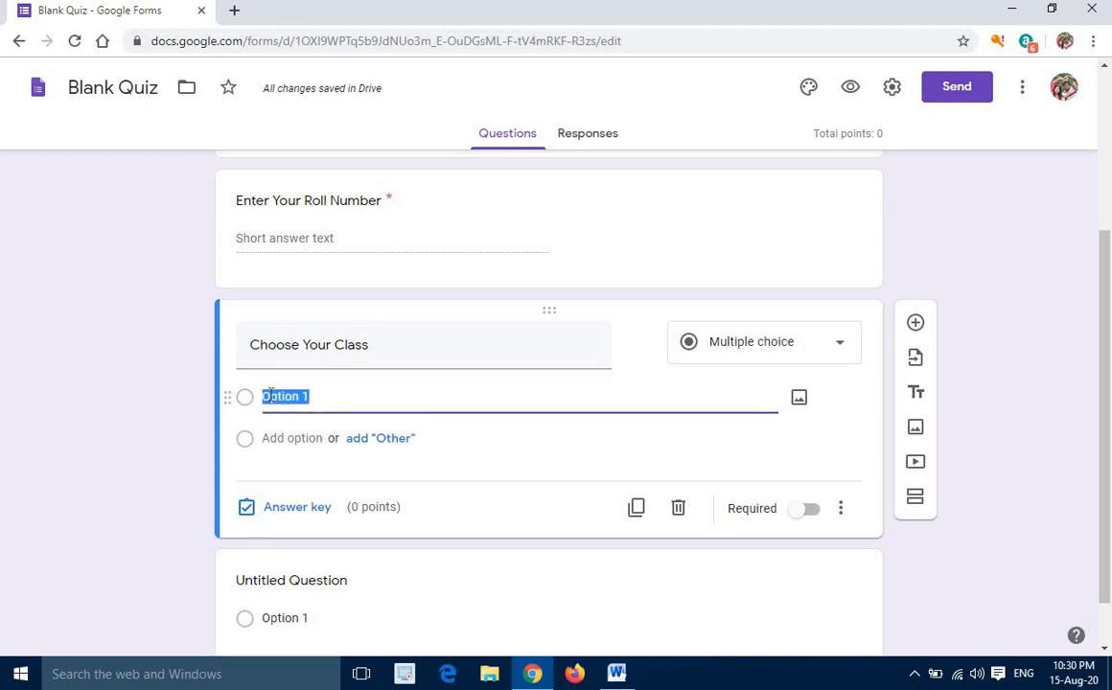
{"action": "type", "text": "Class"}
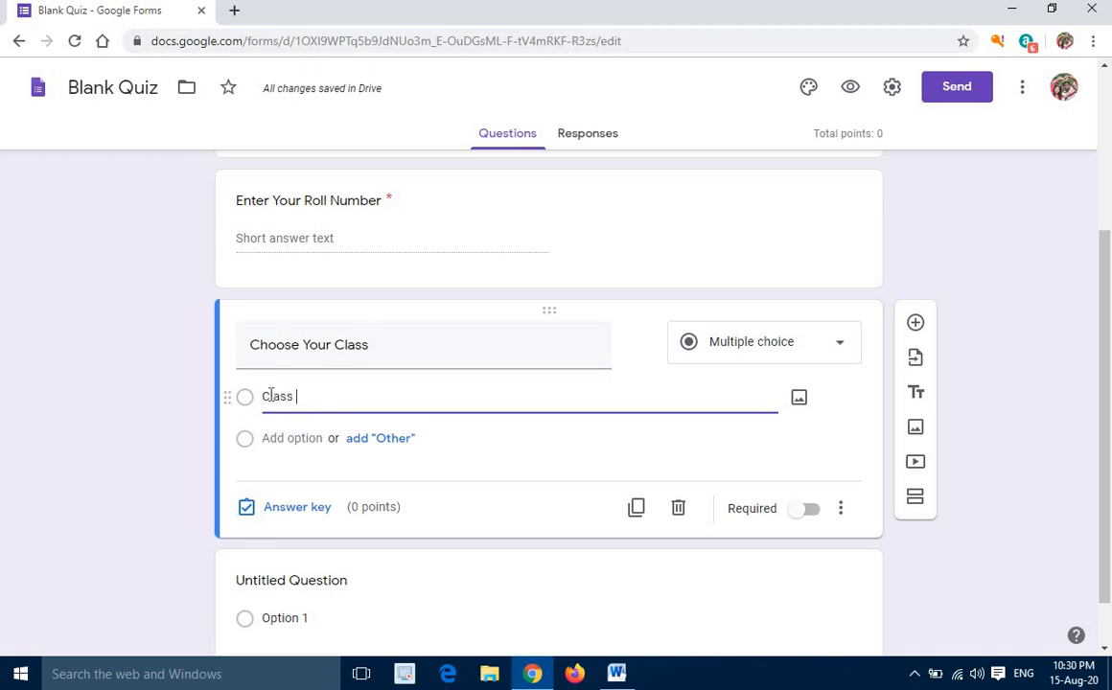
{"action": "type", "text": " 6"}
{"action": "left_click", "coordinate": [377, 446]}
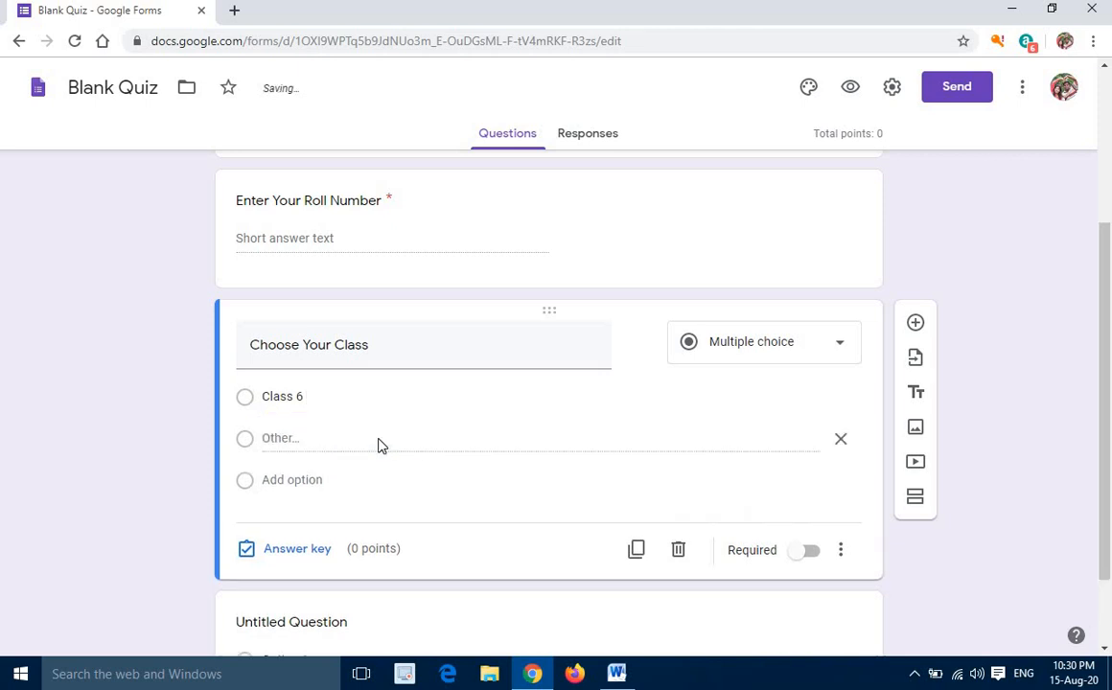
{"action": "left_click", "coordinate": [300, 480]}
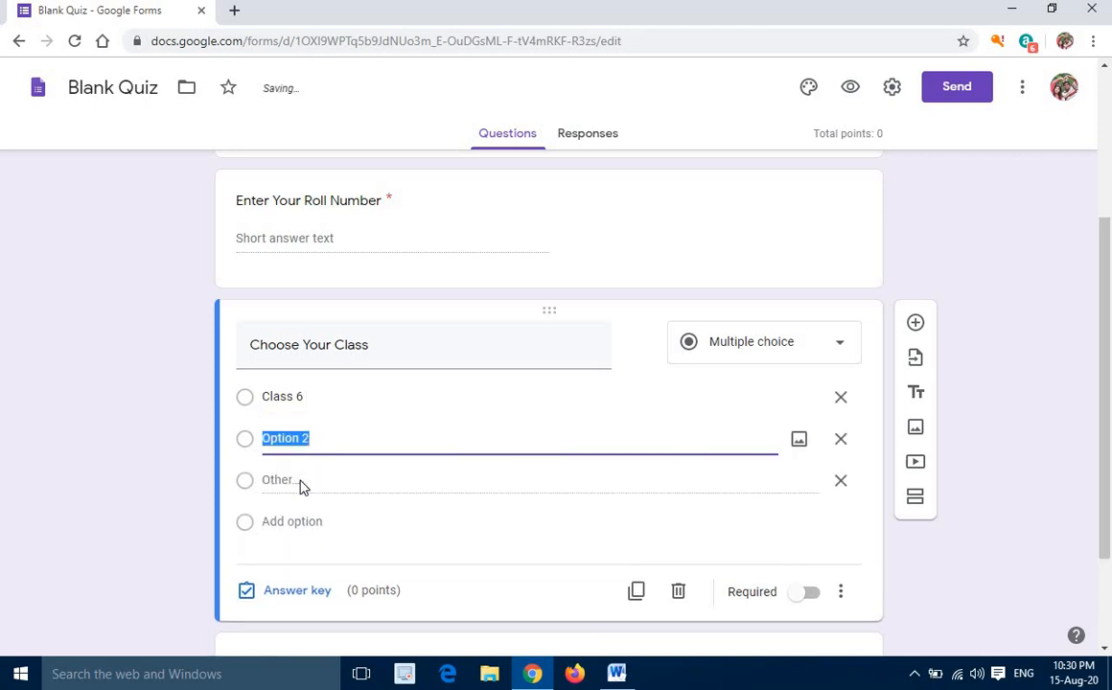
{"action": "type", "text": "Class "}
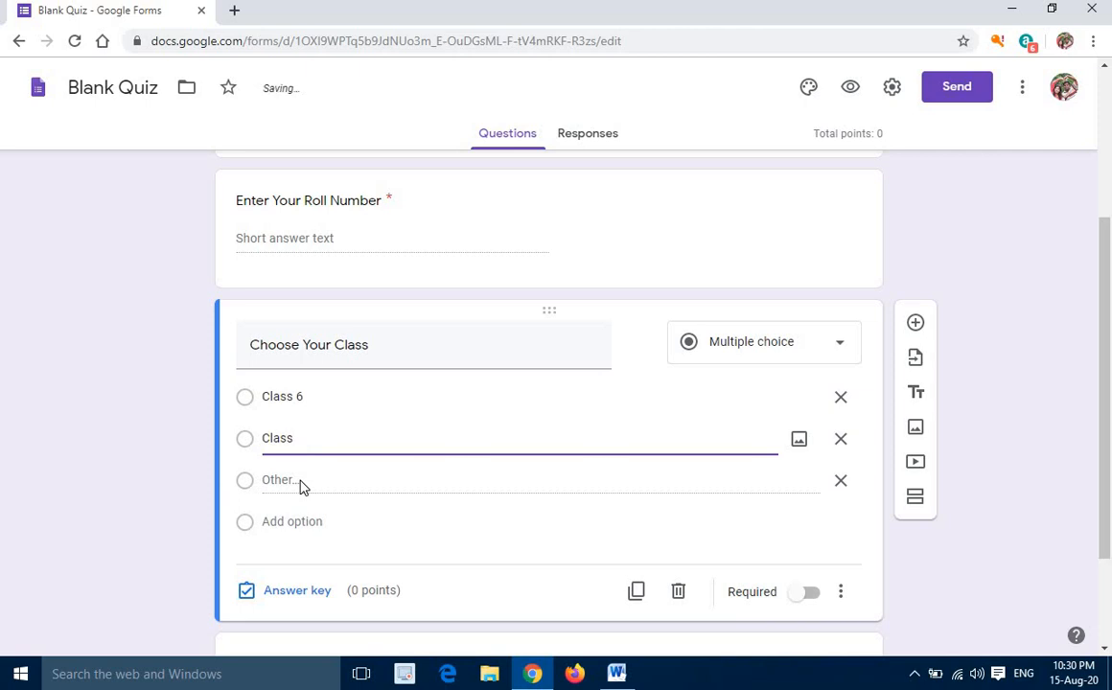
{"action": "type", "text": "7"}
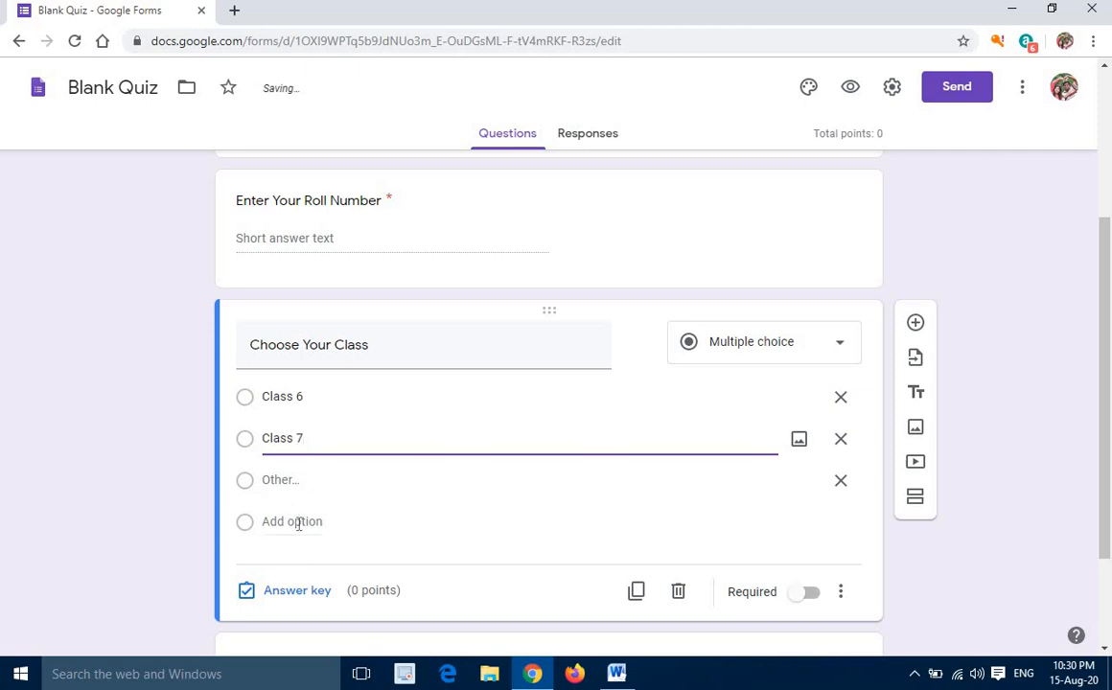
{"action": "left_click", "coordinate": [298, 523]}
{"action": "type", "text": "Clas"}
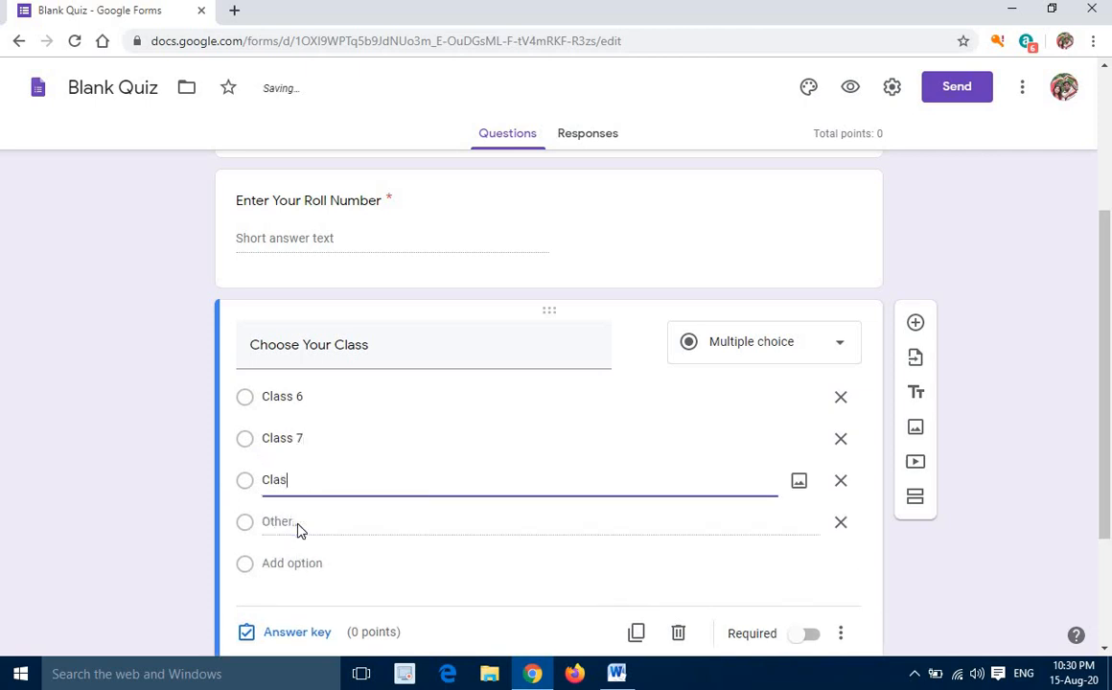
{"action": "type", "text": "s 8"}
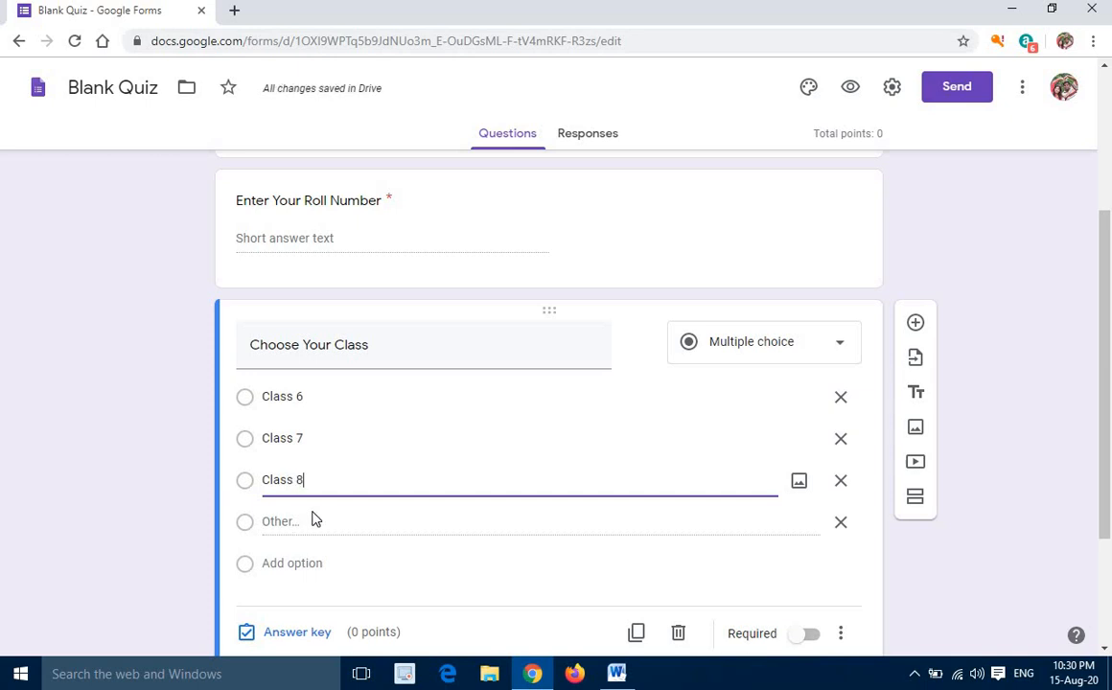
Remove the "Other" option from the "Choose Your Class" question
{"action": "scroll", "coordinate": [316, 518], "scroll_direction": "down", "scroll_amount": 2}
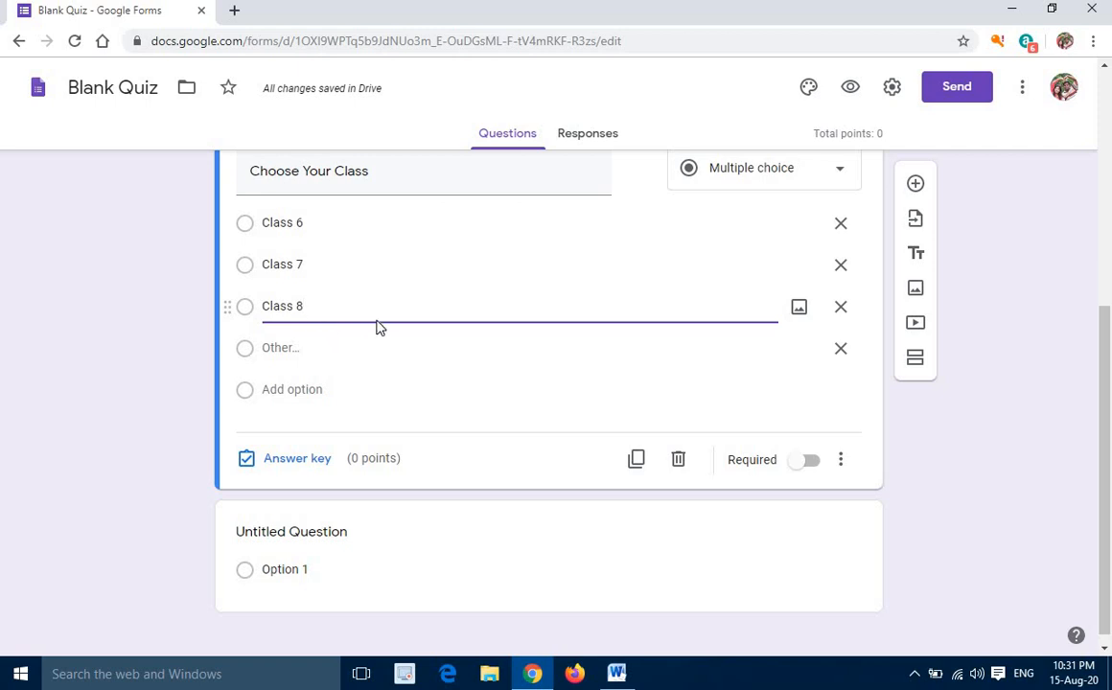
{"action": "left_click", "coordinate": [322, 222]}
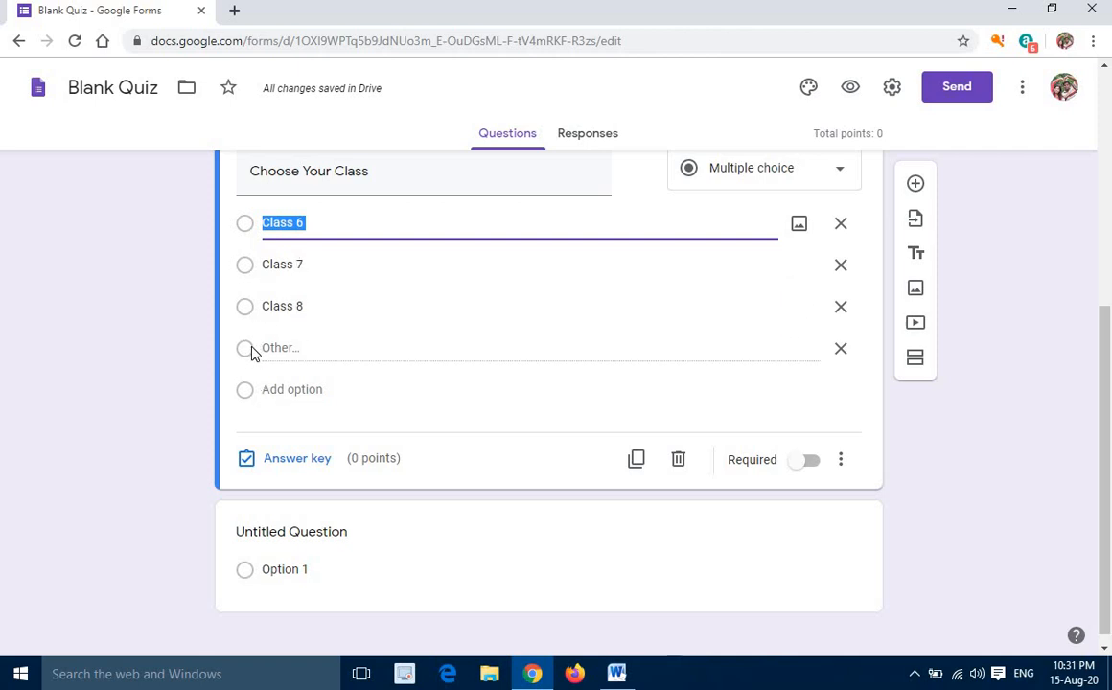
{"action": "left_click", "coordinate": [842, 351]}
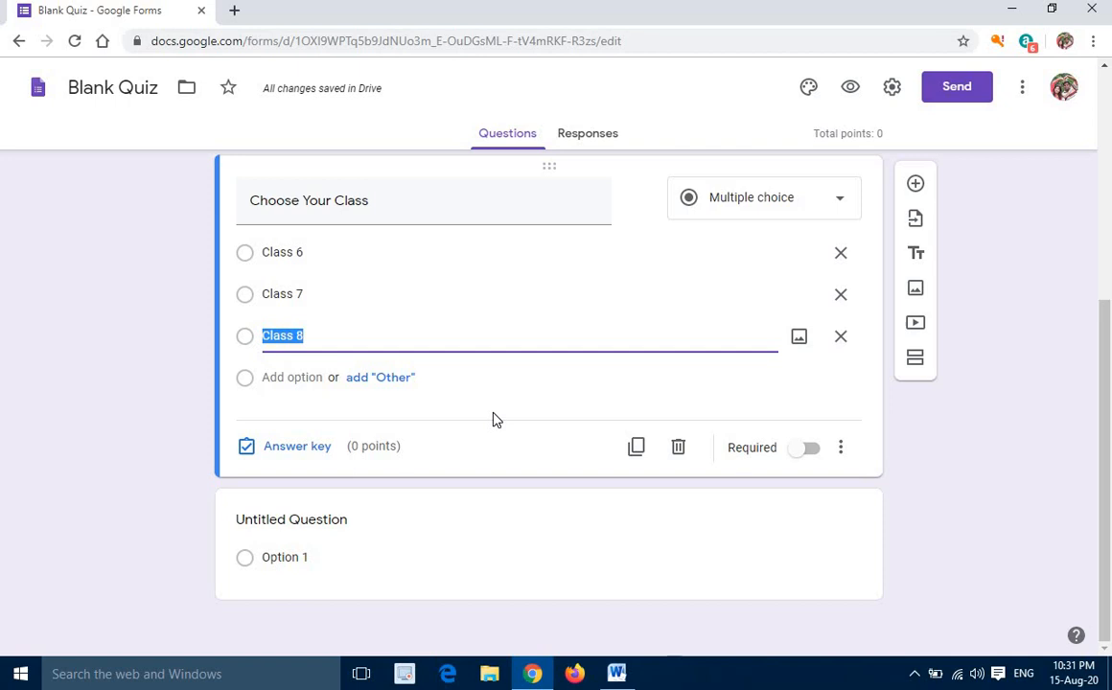
Replace the text of the untitled question below the class question with "Q 1. Computer is an electronic device"
{"action": "left_click", "coordinate": [300, 527]}
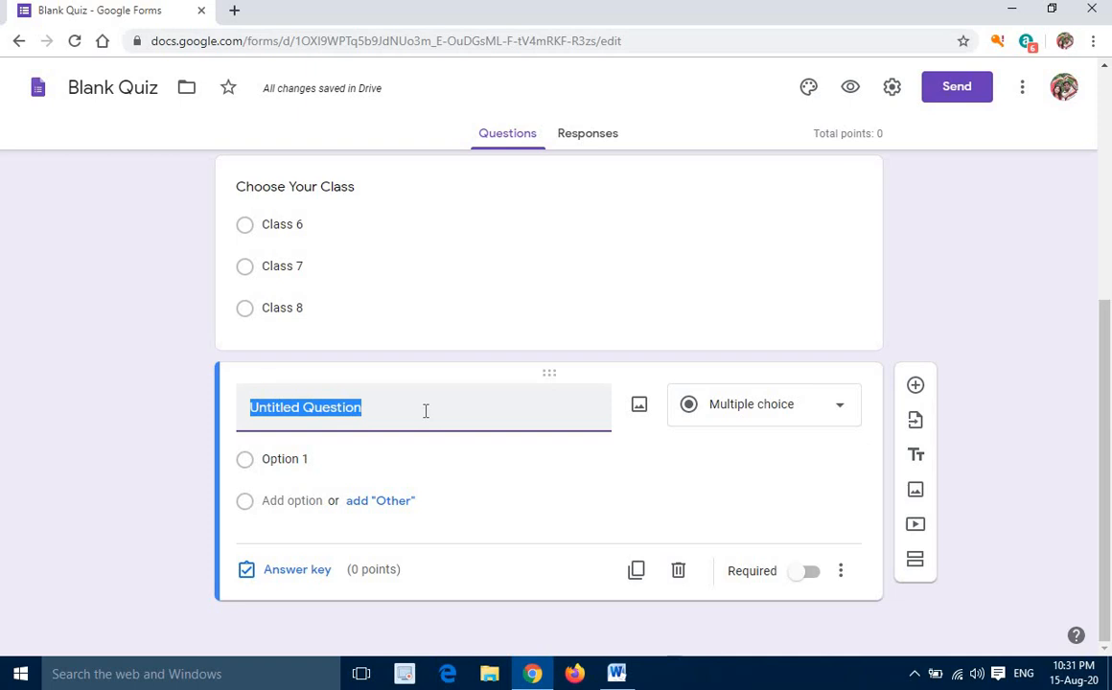
{"action": "type", "text": "Q 1."}
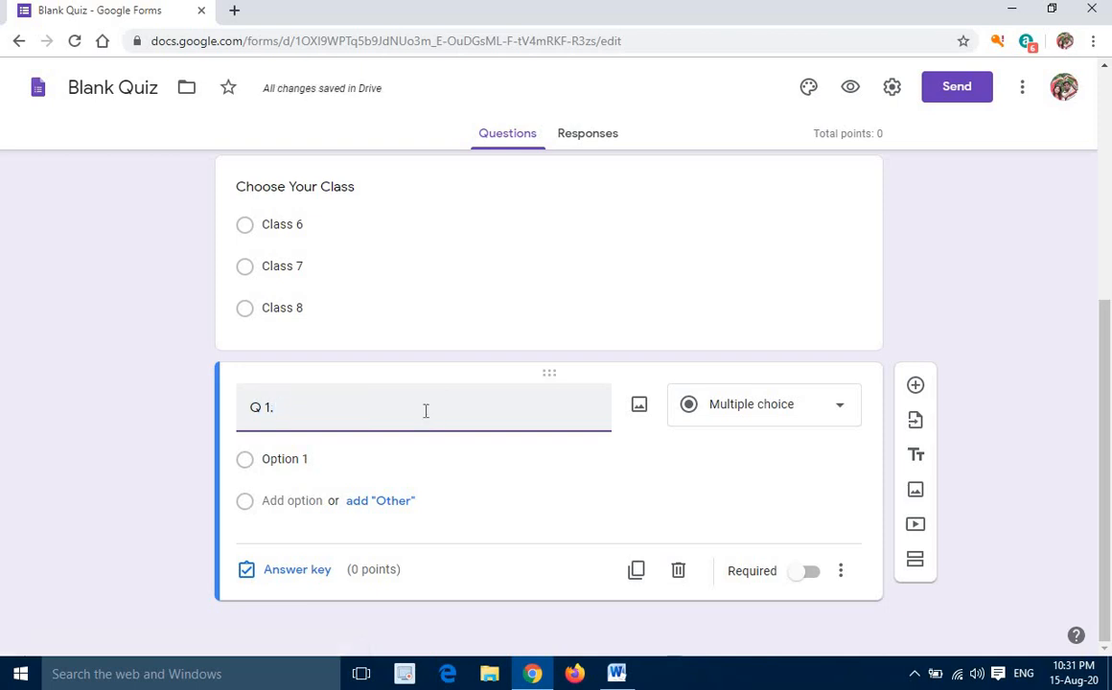
{"action": "type", "text": " Computer is an"}
{"action": "type", "text": "ele"}
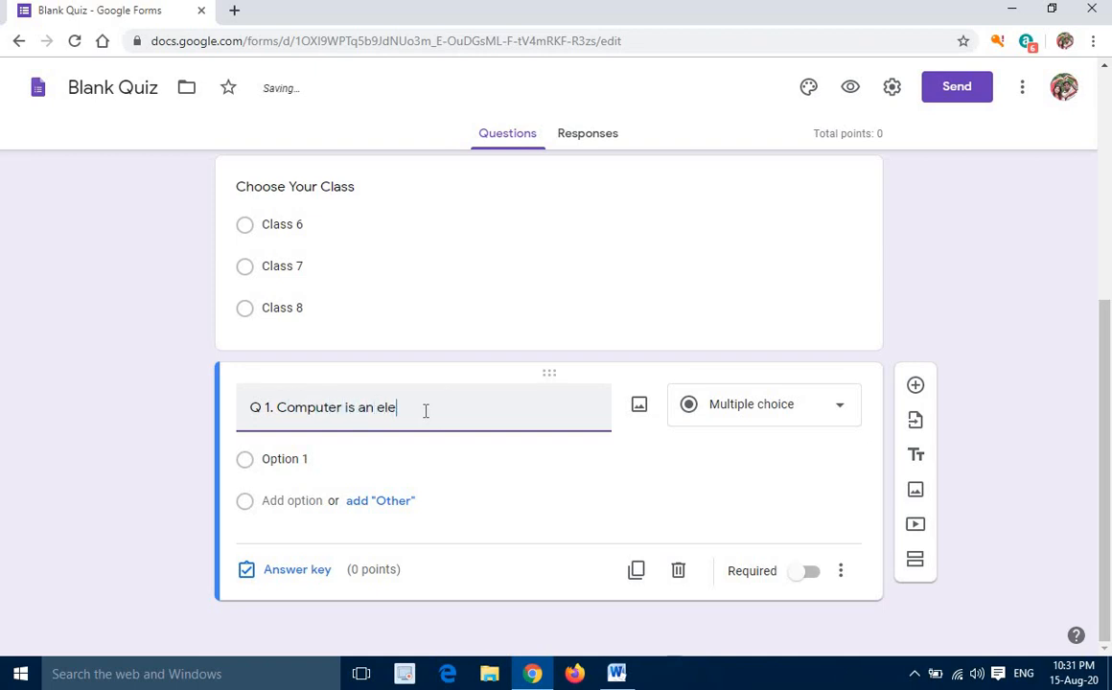
{"action": "type", "text": "ctronic device?"}
{"action": "key", "text": "BackSpace"}
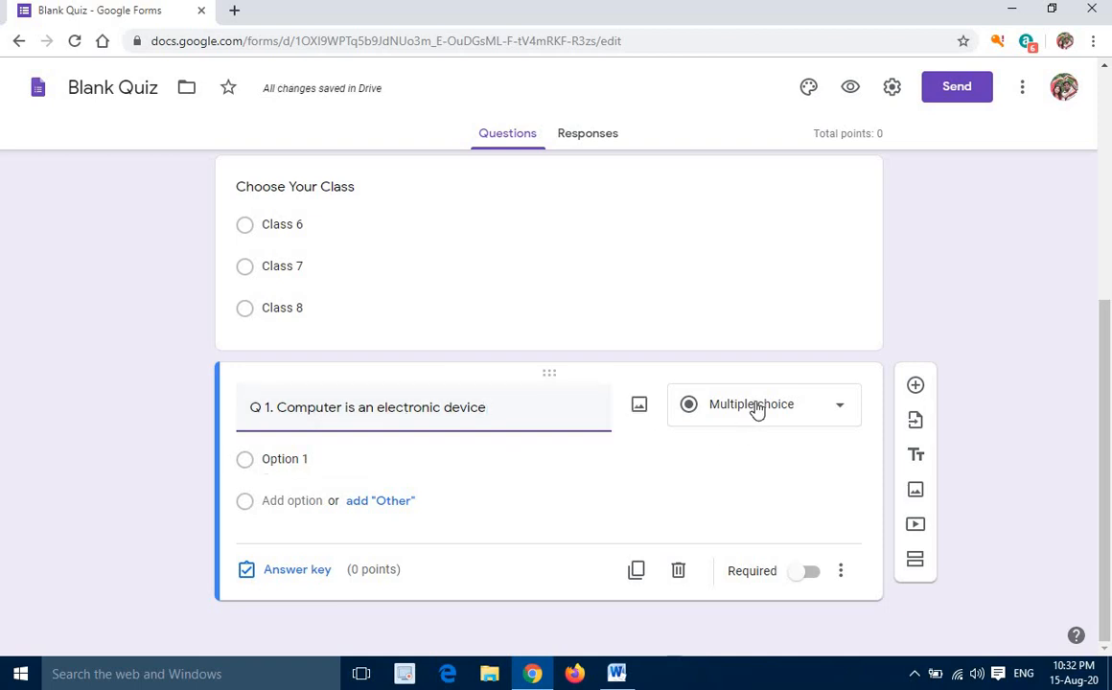
Give question Q 1 the answer options "True" and "False"
{"action": "left_click", "coordinate": [280, 461]}
{"action": "type", "text": "T"}
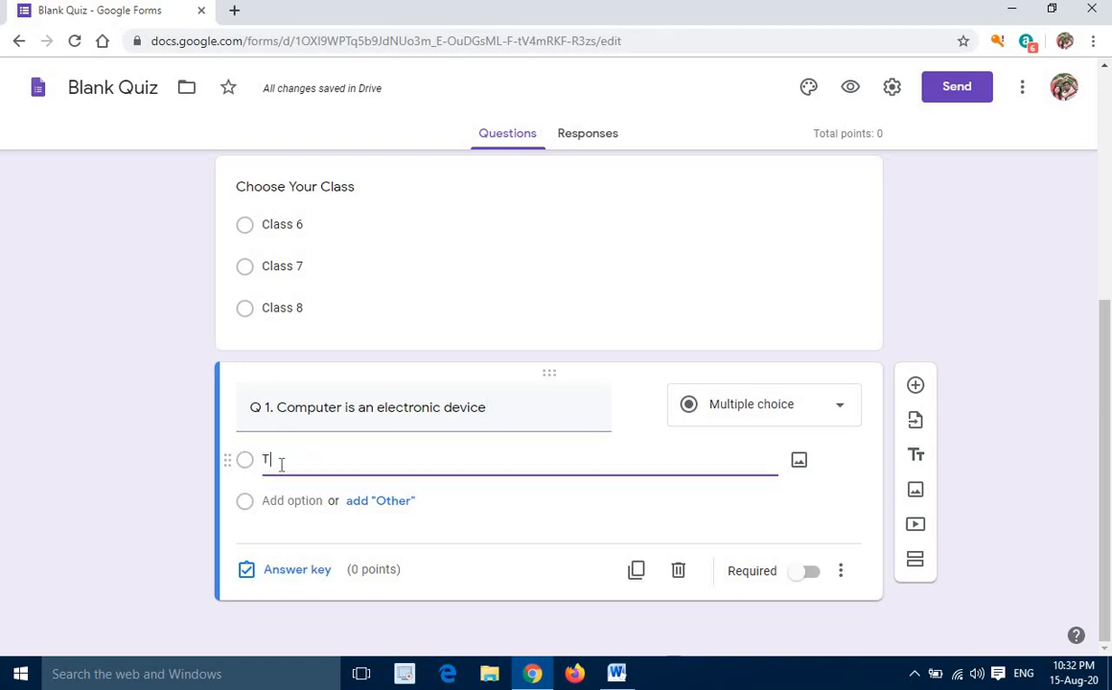
{"action": "type", "text": "rue"}
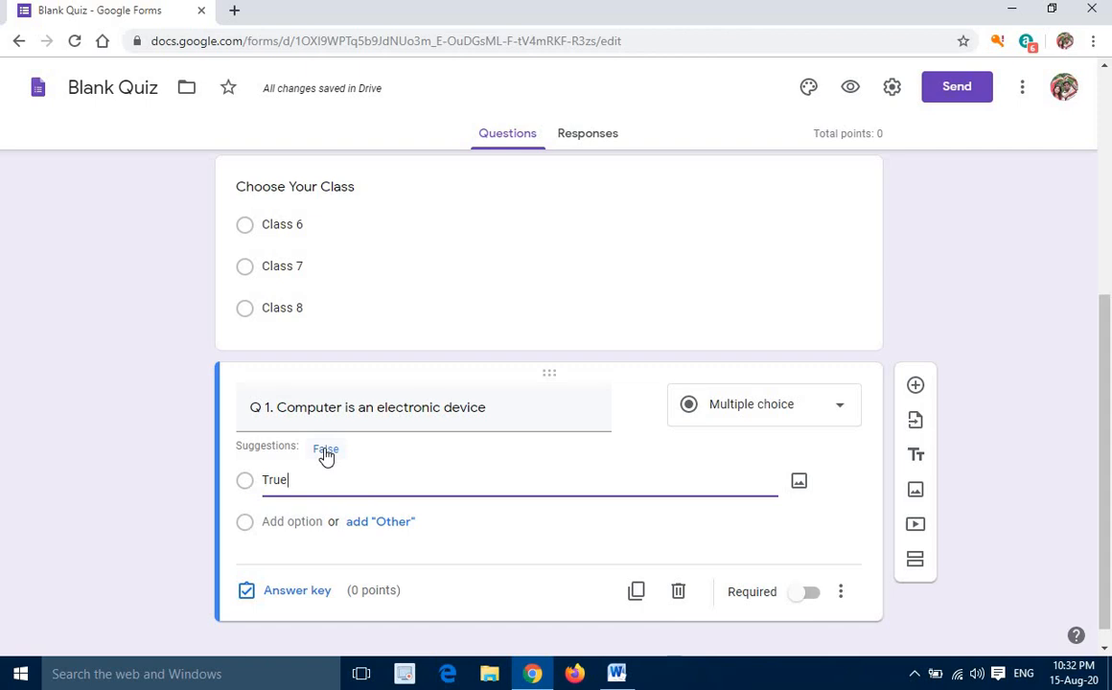
{"action": "left_click", "coordinate": [325, 450]}
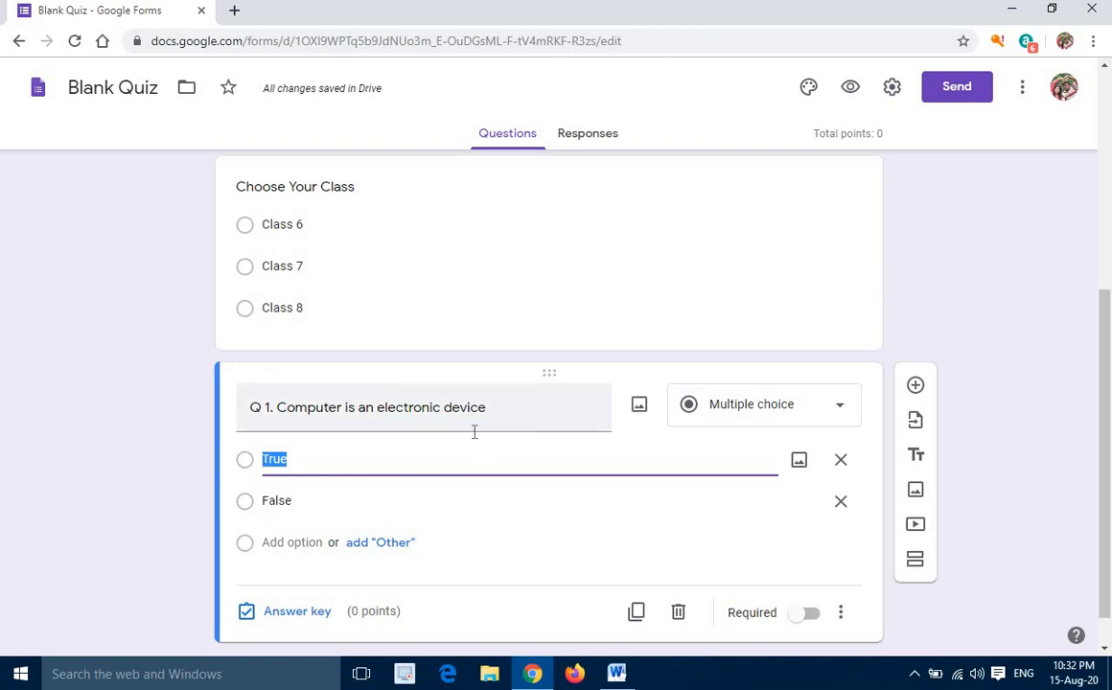
Set the answer key of question Q 1 to "True" as the correct answer, worth 1 point
{"action": "scroll", "coordinate": [336, 479], "scroll_direction": "down", "scroll_amount": 1}
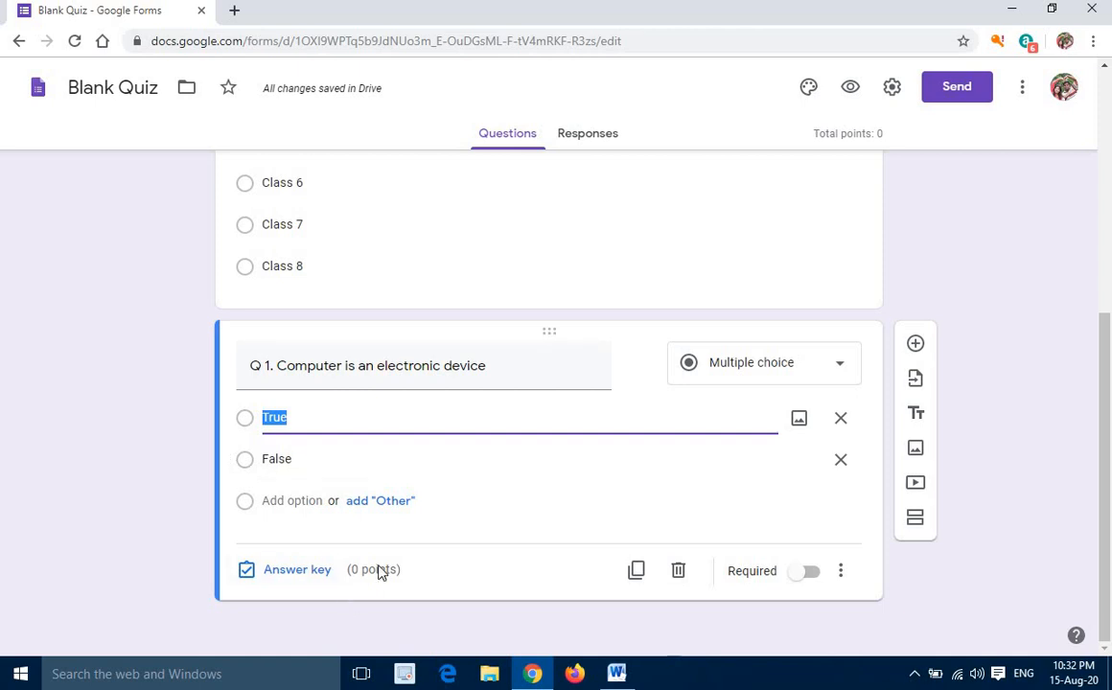
{"action": "left_click", "coordinate": [297, 571]}
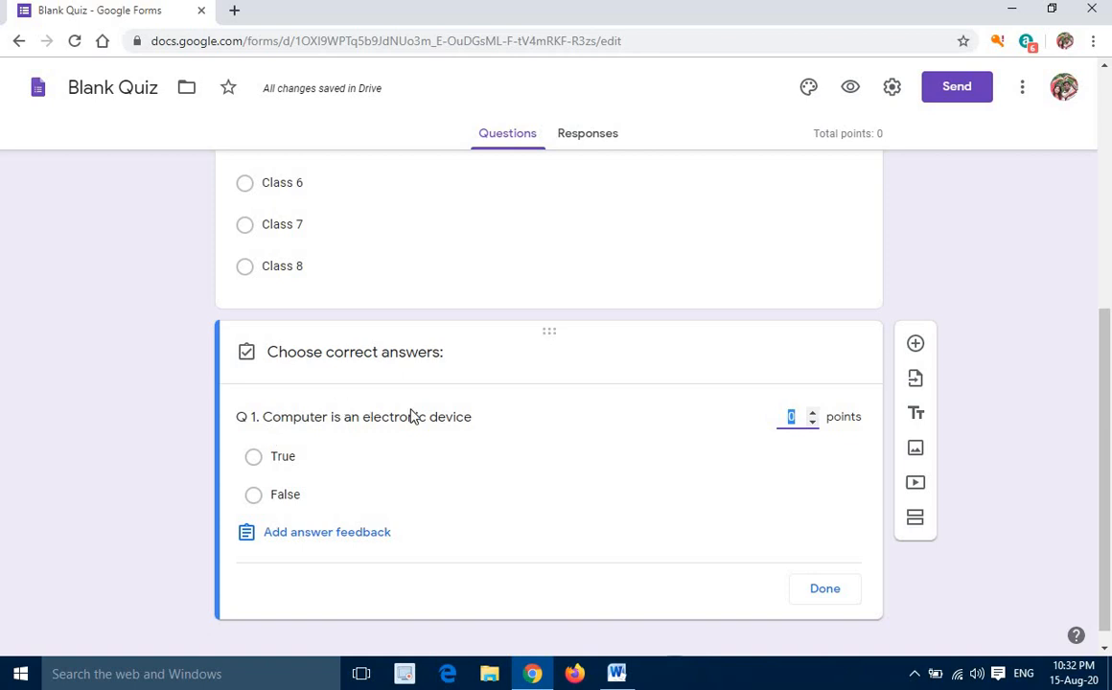
{"action": "left_click", "coordinate": [255, 459]}
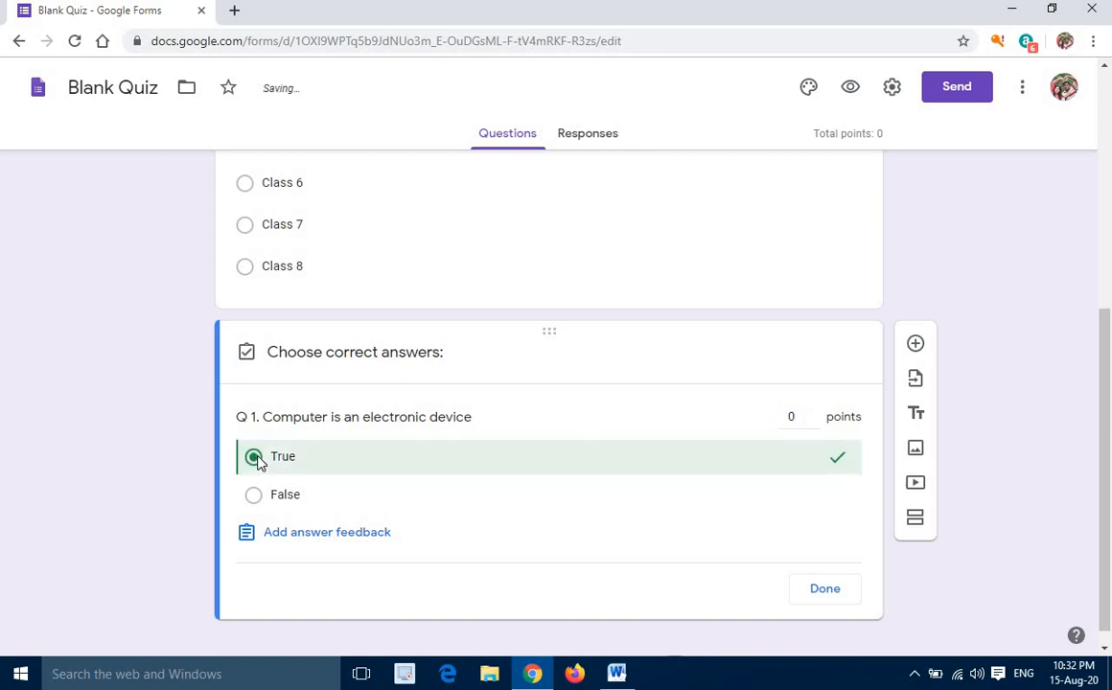
{"action": "left_click", "coordinate": [813, 413]}
{"action": "left_click", "coordinate": [822, 590]}
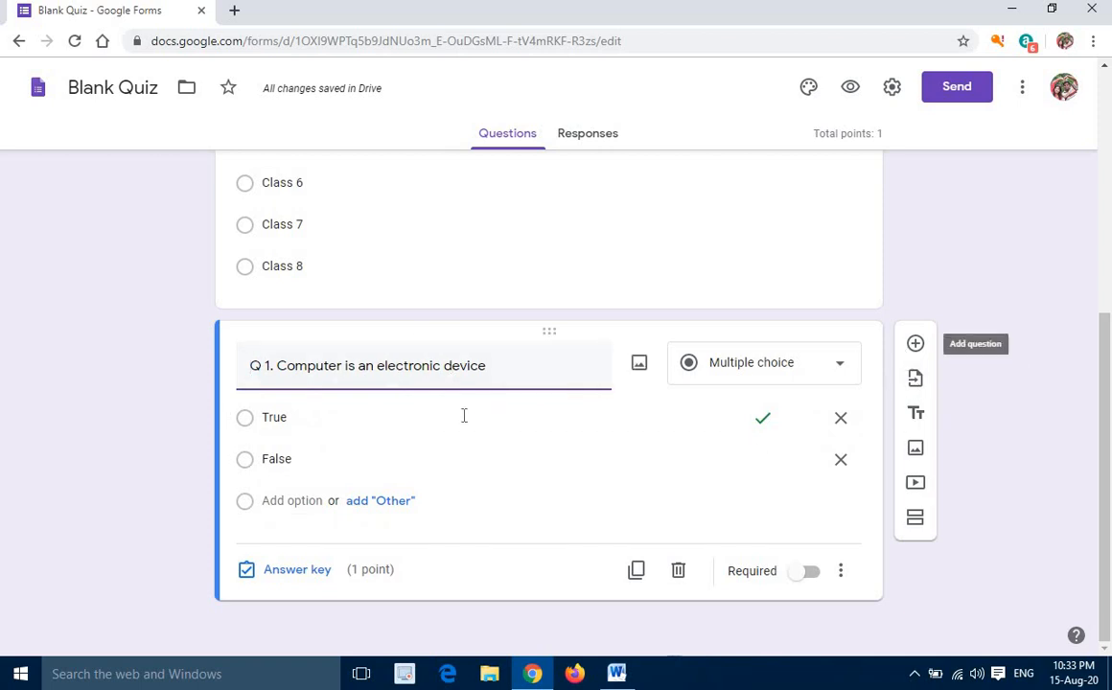
Add a question below Q 1 with the text "Q 2. Mouse is an Input Device"
{"action": "left_click", "coordinate": [915, 345]}
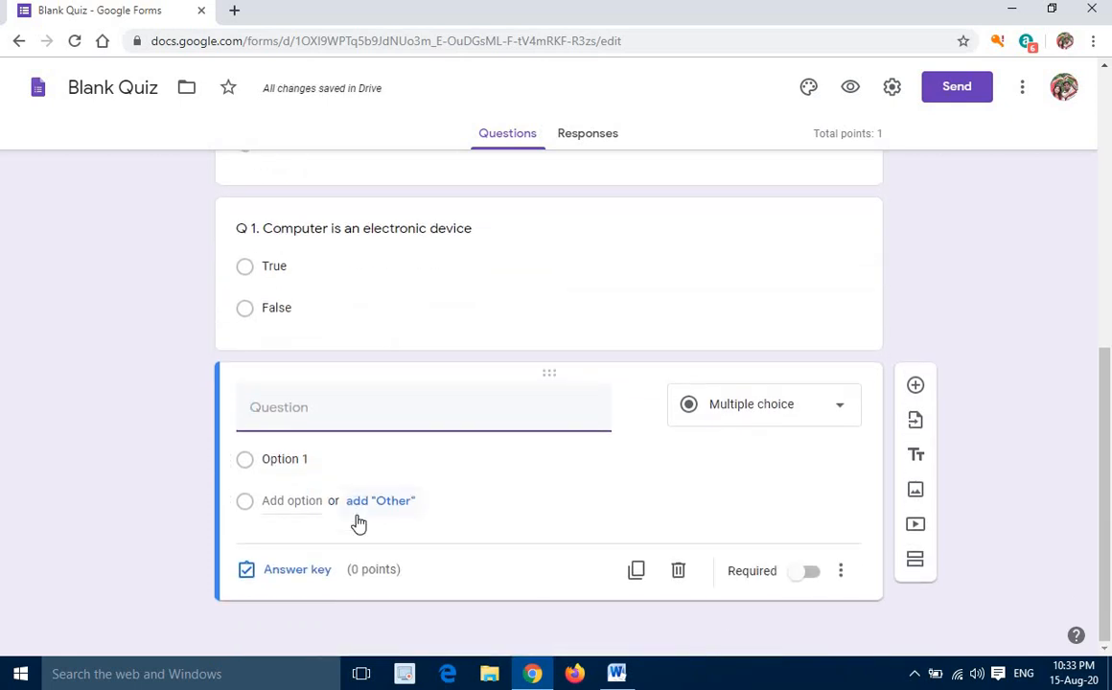
{"action": "type", "text": "Q 2. Mouse is"}
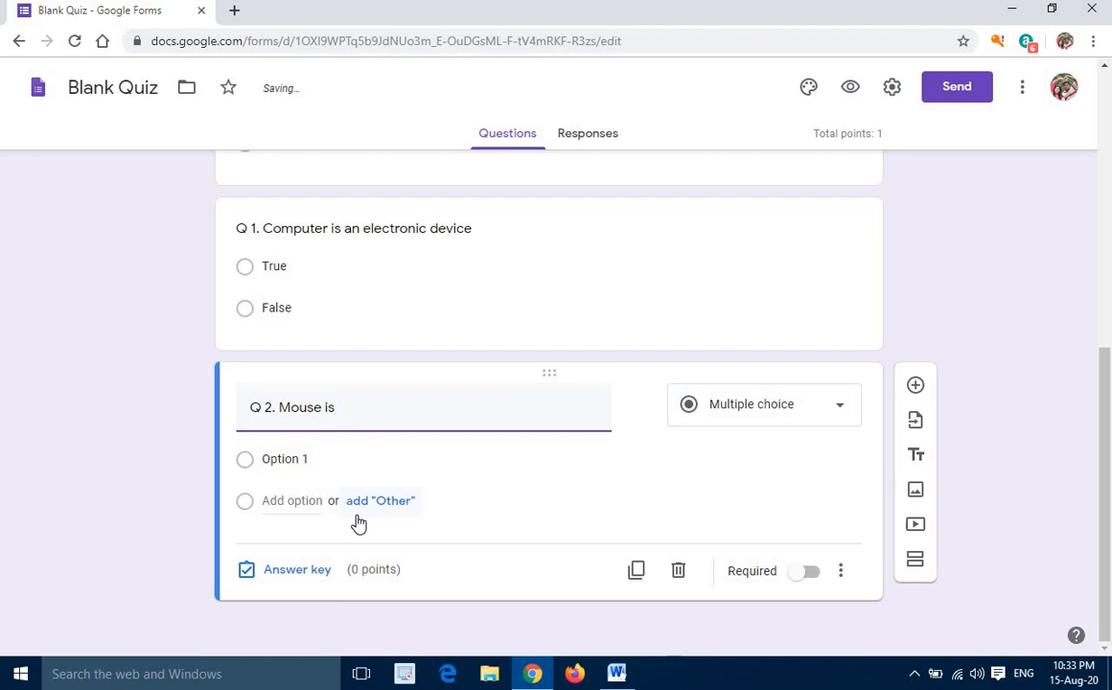
{"action": "type", "text": " an Input Device"}
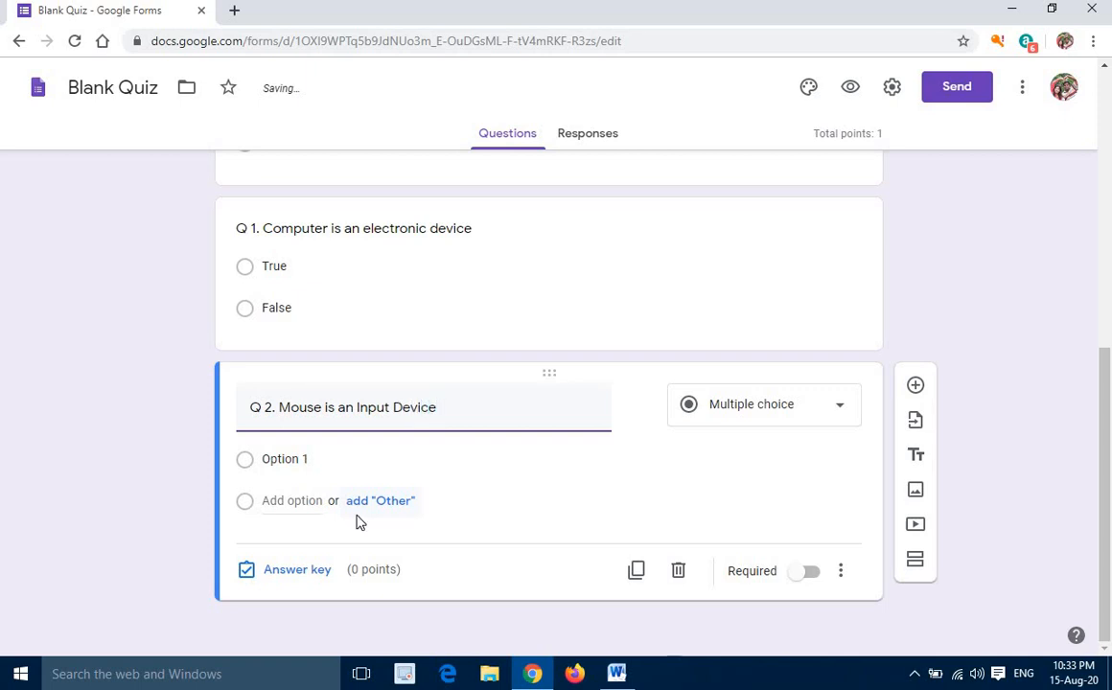
Give question Q 2 the answer options "True" and "False"
{"action": "left_click", "coordinate": [254, 467]}
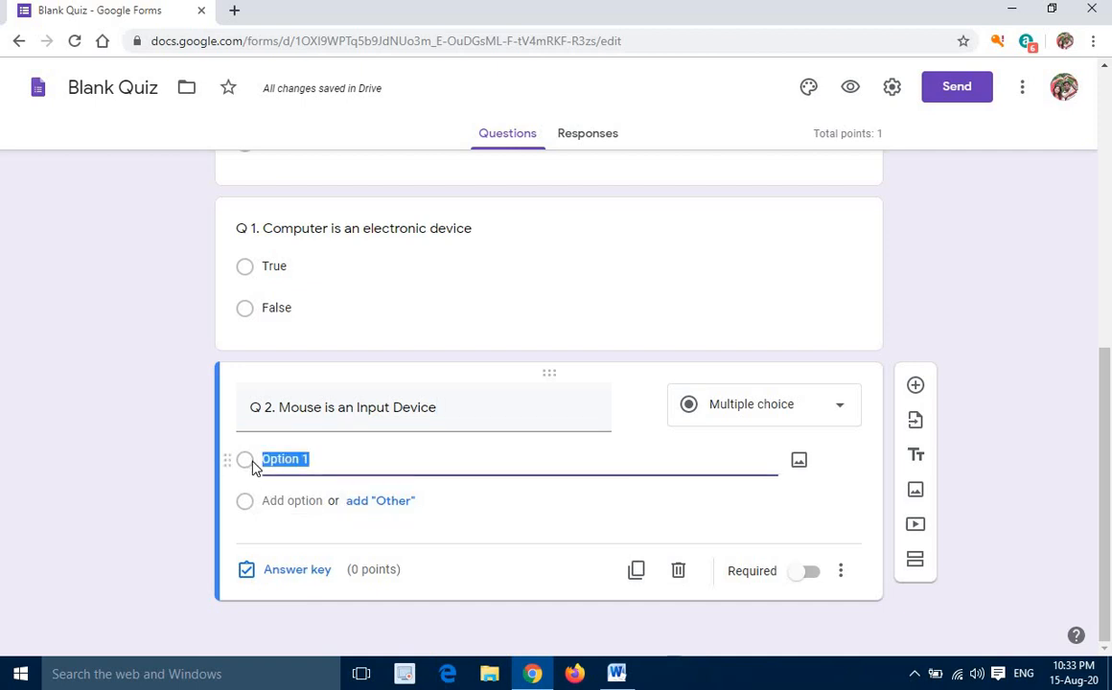
{"action": "type", "text": "True"}
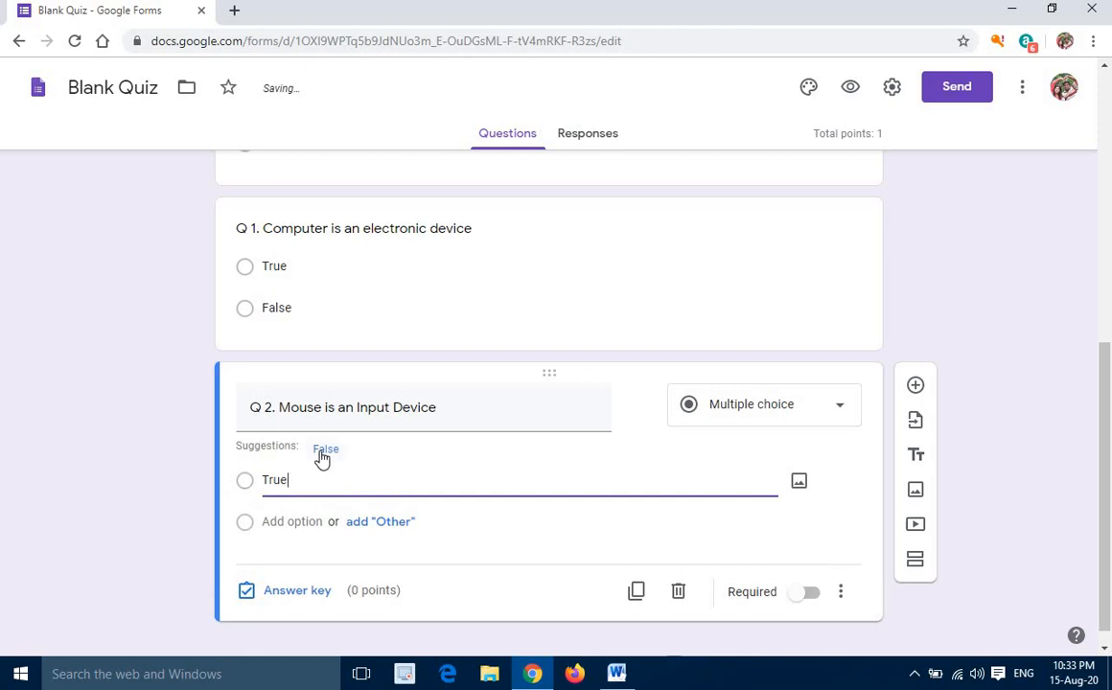
{"action": "left_click", "coordinate": [325, 449]}
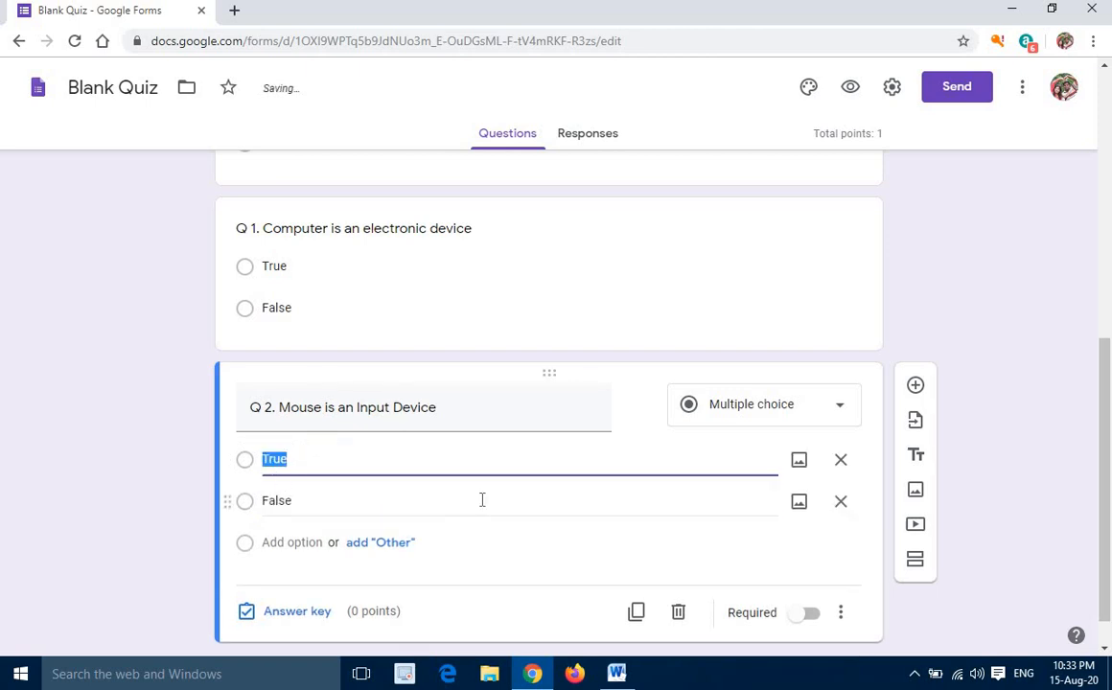
Set the answer key of question Q 2 to "True" as the correct answer, worth 1 point
{"action": "scroll", "coordinate": [481, 498], "scroll_direction": "down", "scroll_amount": 1}
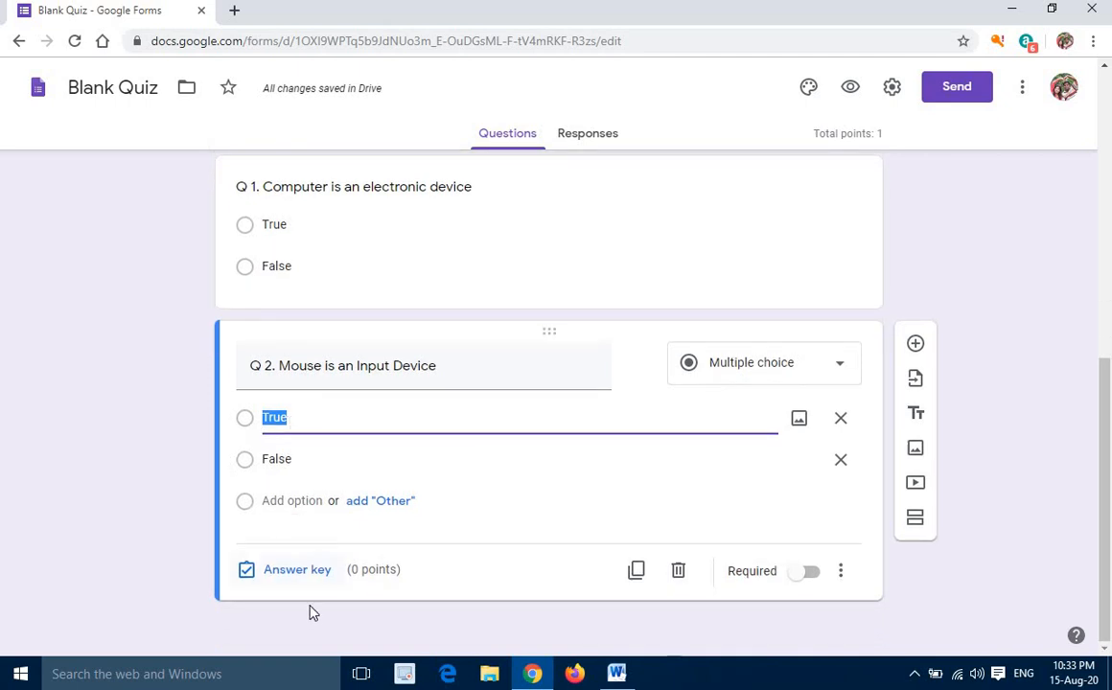
{"action": "left_click", "coordinate": [303, 573]}
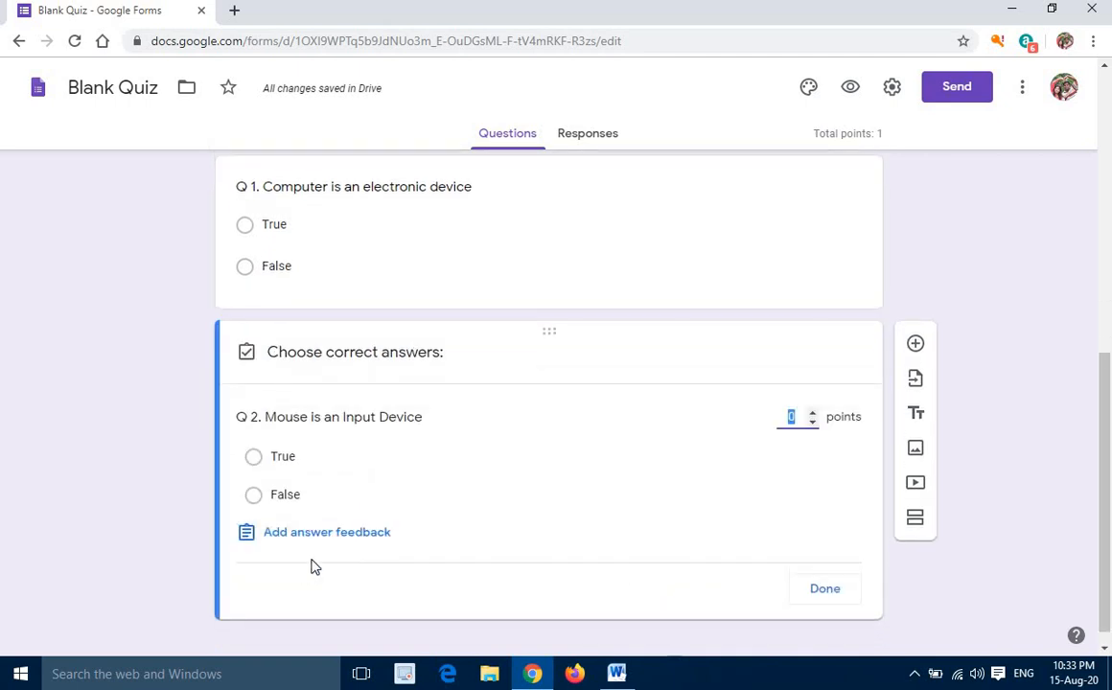
{"action": "left_click", "coordinate": [258, 463]}
{"action": "left_click", "coordinate": [259, 464]}
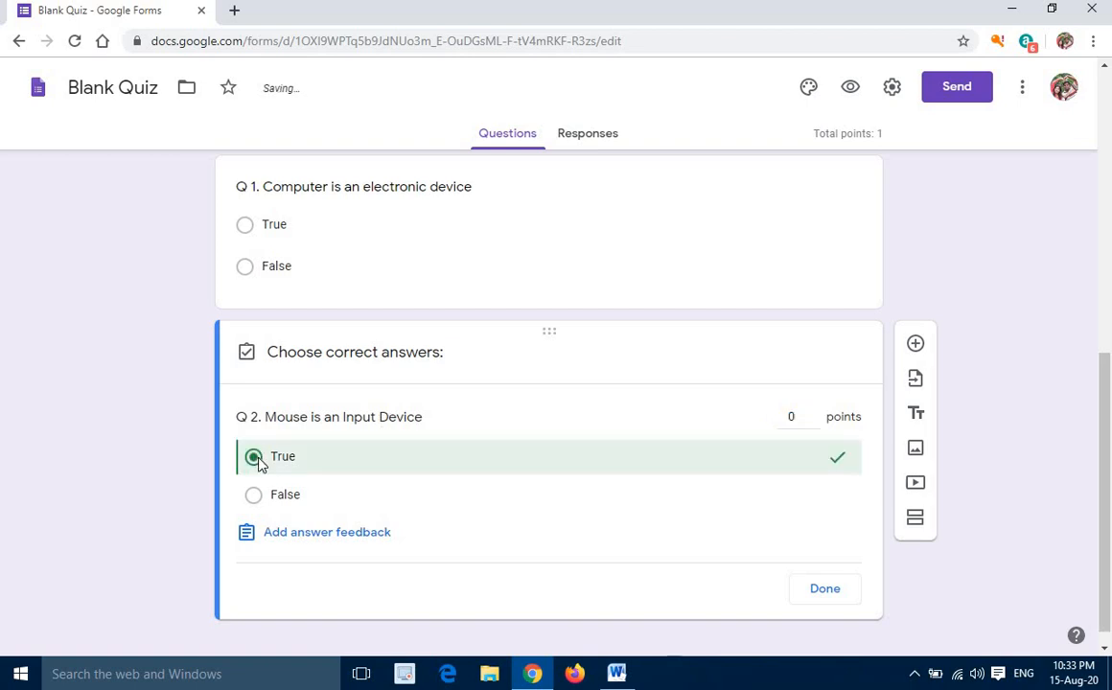
{"action": "left_click", "coordinate": [813, 414]}
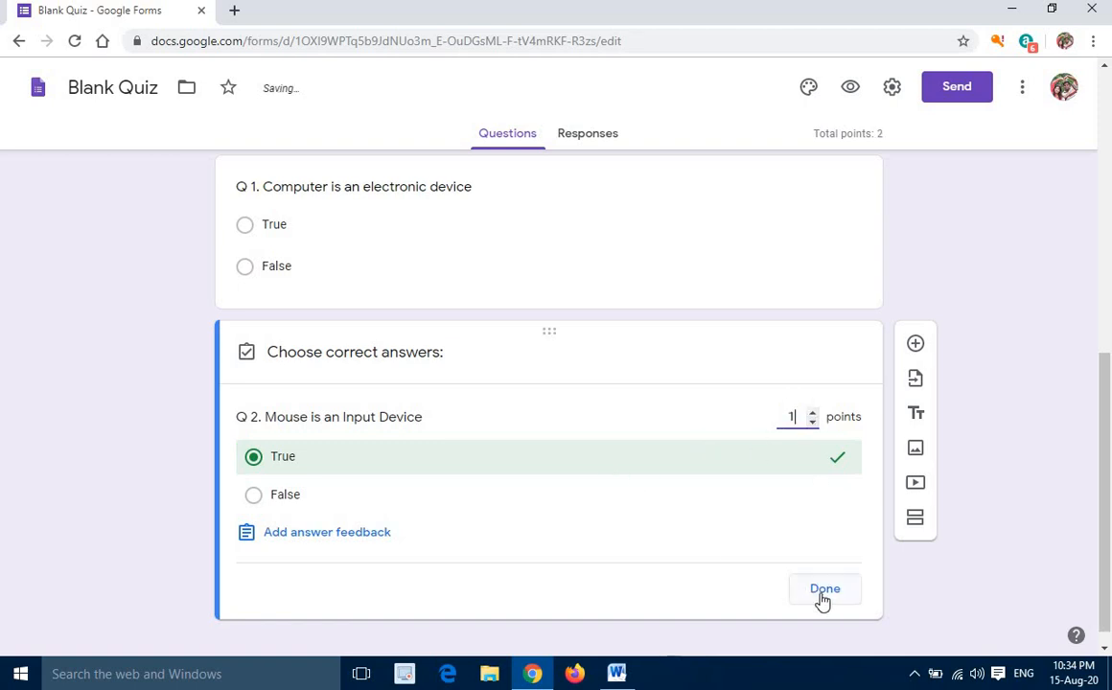
{"action": "left_click", "coordinate": [783, 587]}
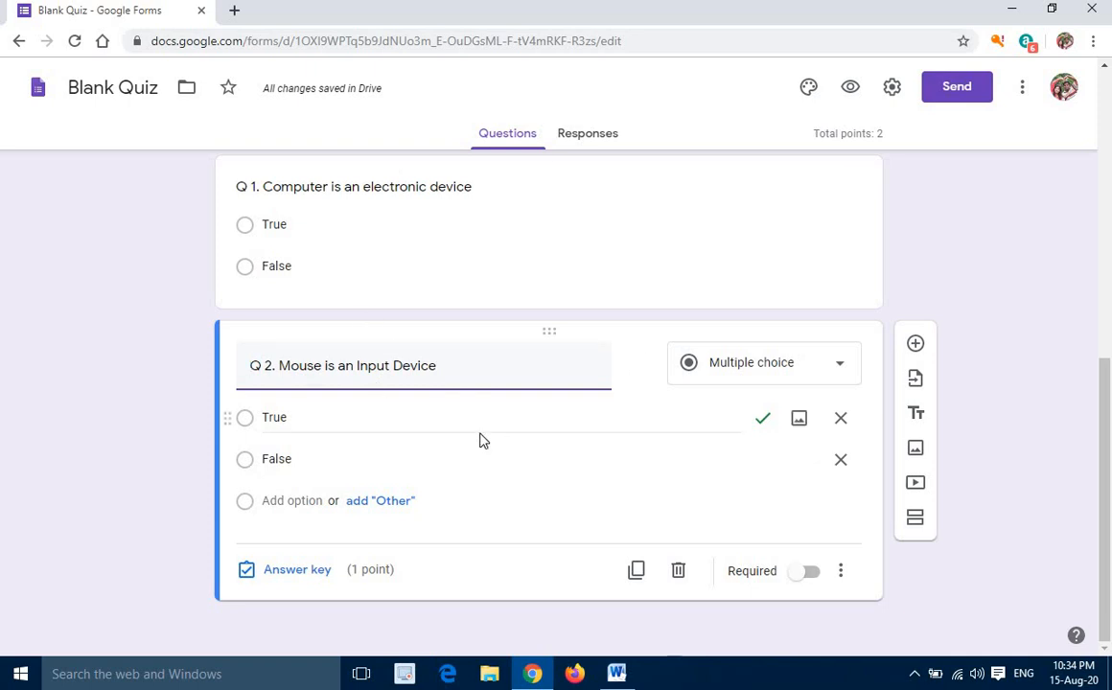
Add a question below Q 2 with the text "Q 3. RAM is called as brain of the computer"
{"action": "left_click", "coordinate": [916, 346]}
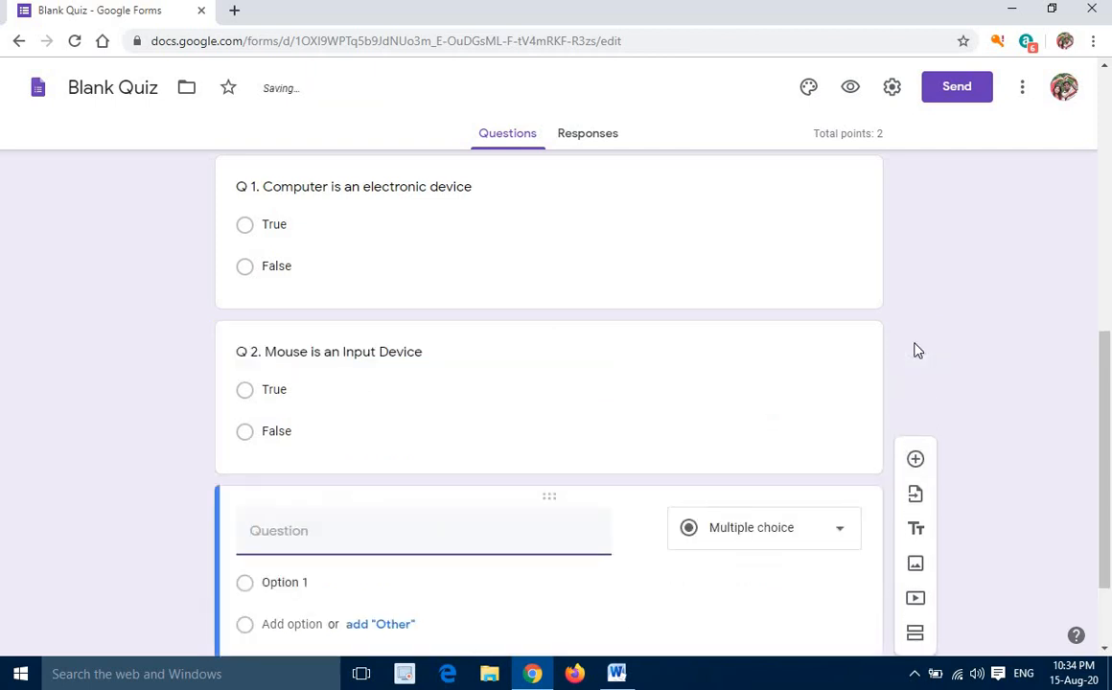
{"action": "type", "text": "Q 3. RAM is called as "}
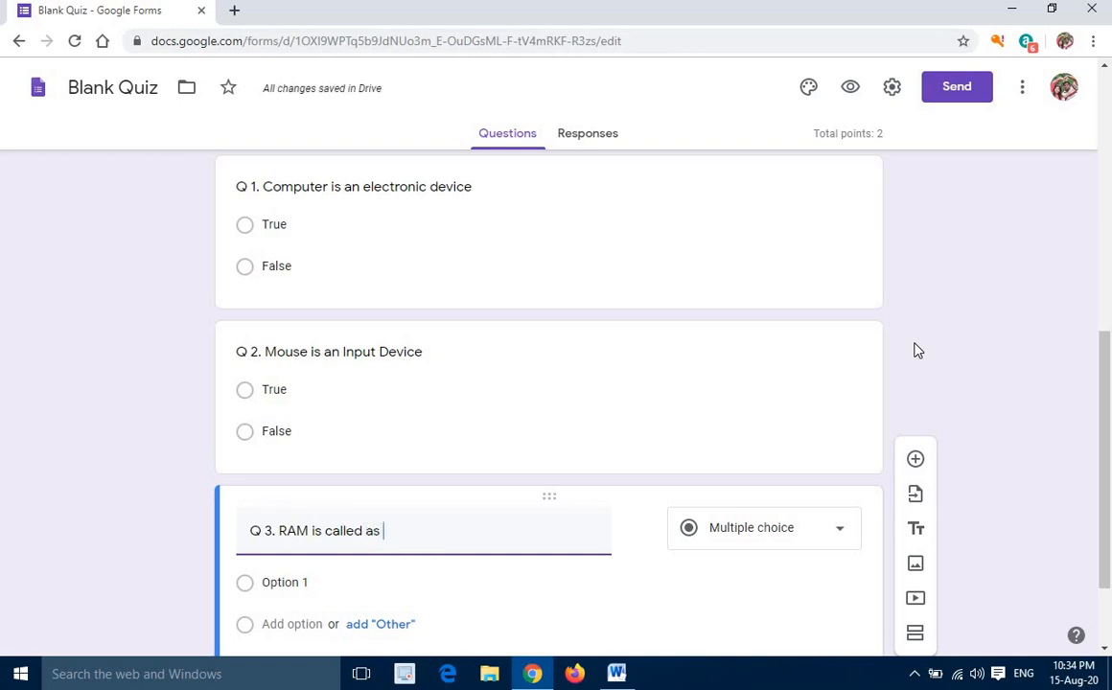
{"action": "type", "text": "brain of"}
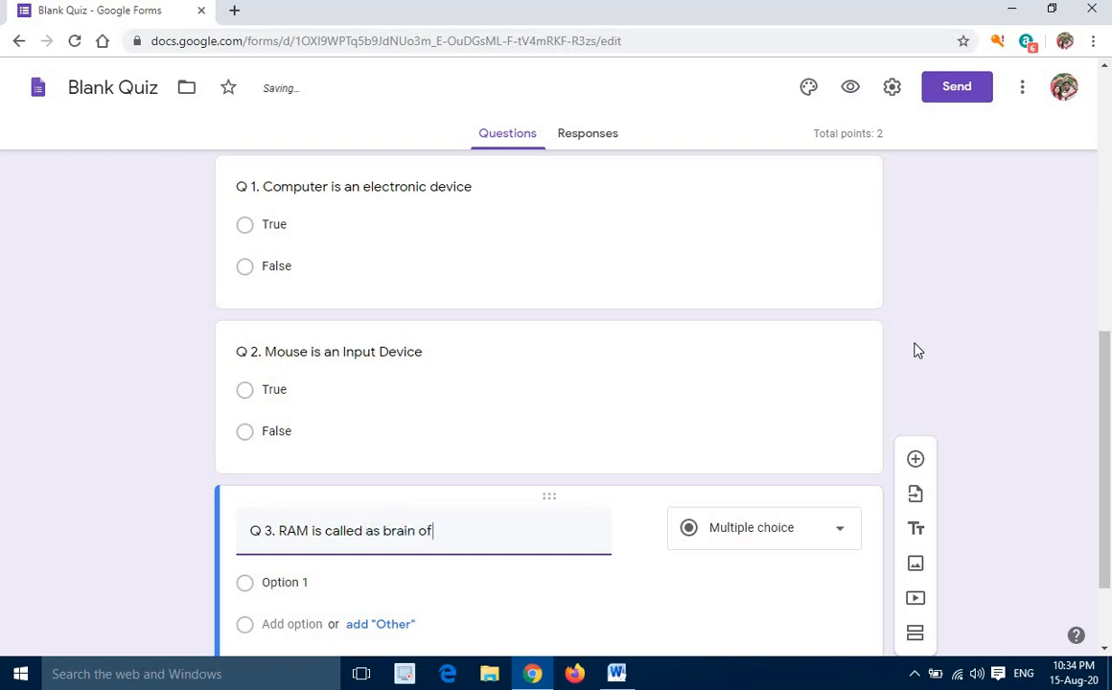
{"action": "type", "text": " the computer"}
Give question Q 3 the answer options "True" and "False"
{"action": "scroll", "coordinate": [414, 434], "scroll_direction": "down", "scroll_amount": 1}
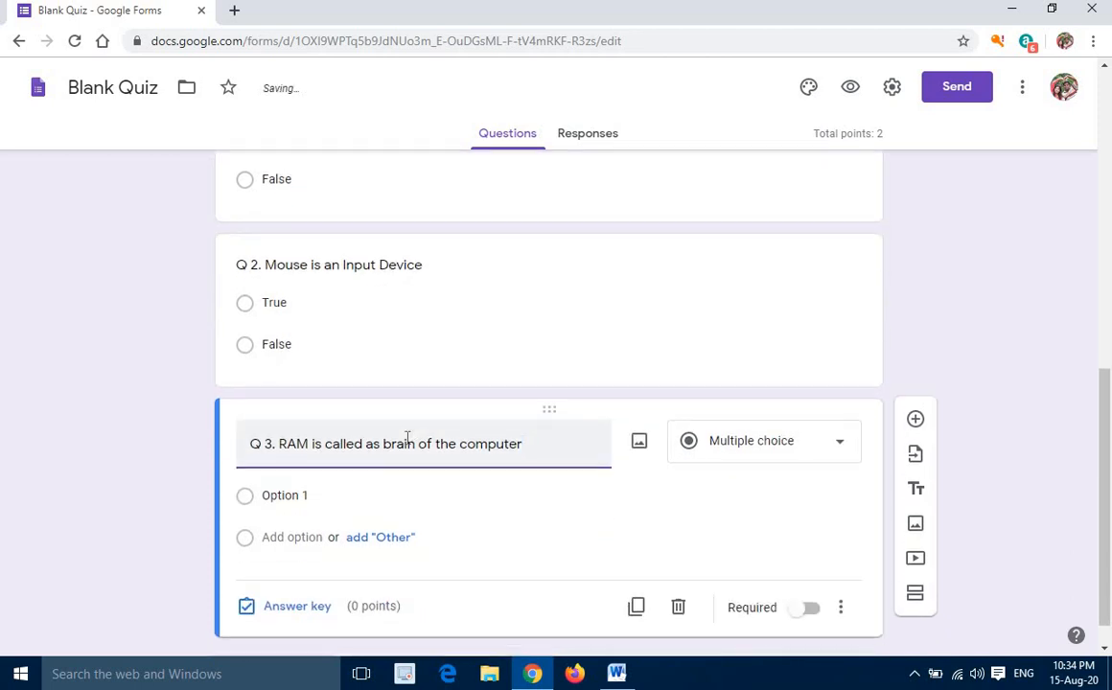
{"action": "left_click", "coordinate": [244, 506]}
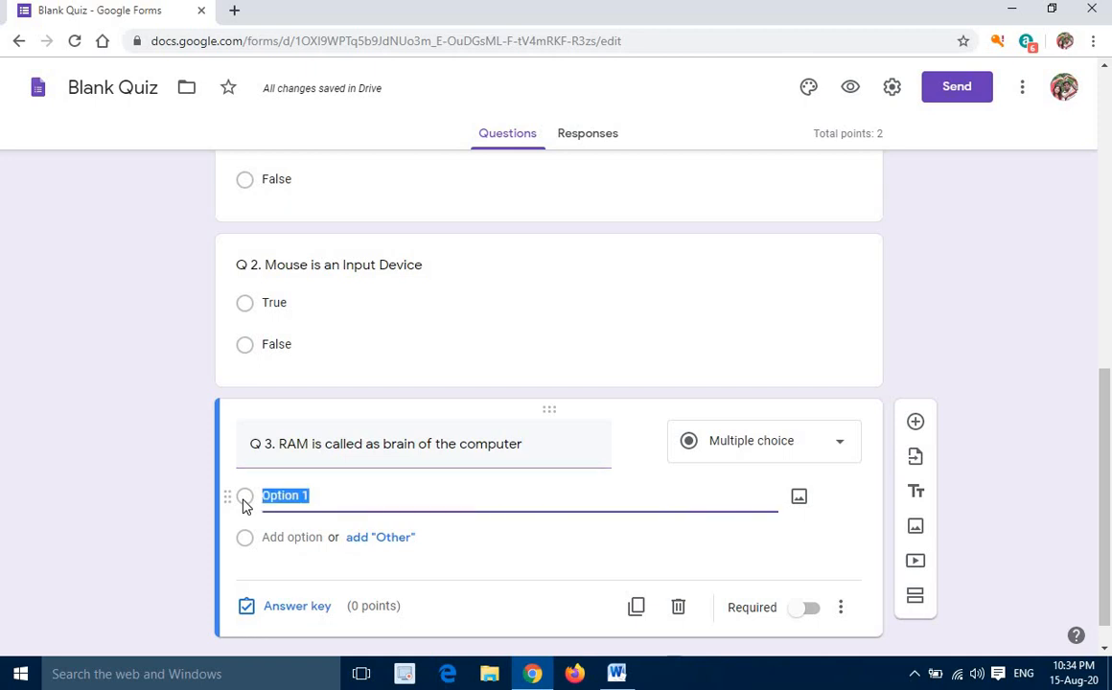
{"action": "type", "text": "True"}
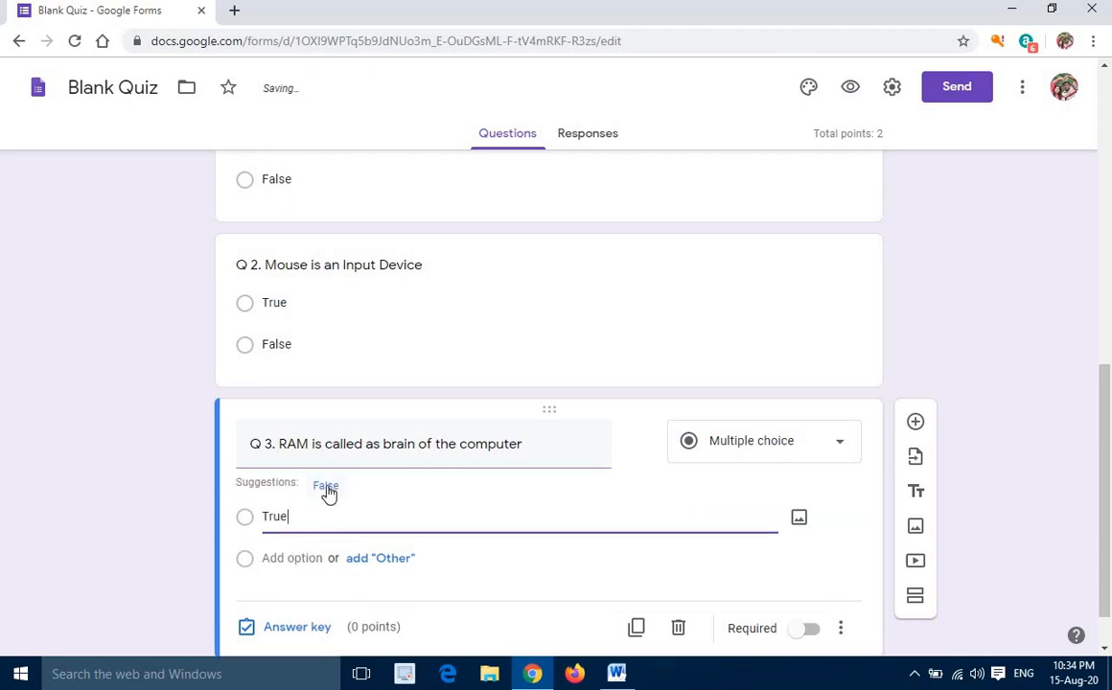
{"action": "left_click", "coordinate": [326, 487]}
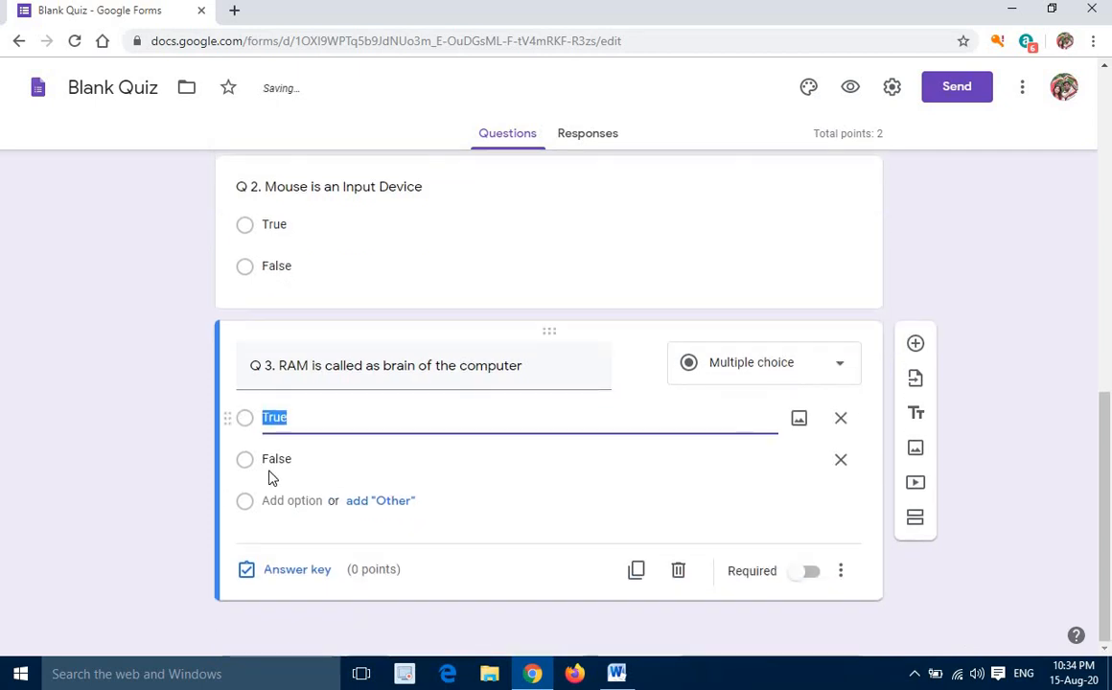
Set the answer key of question Q 3 to "False" as the correct answer, worth 1 point
{"action": "left_click", "coordinate": [303, 572]}
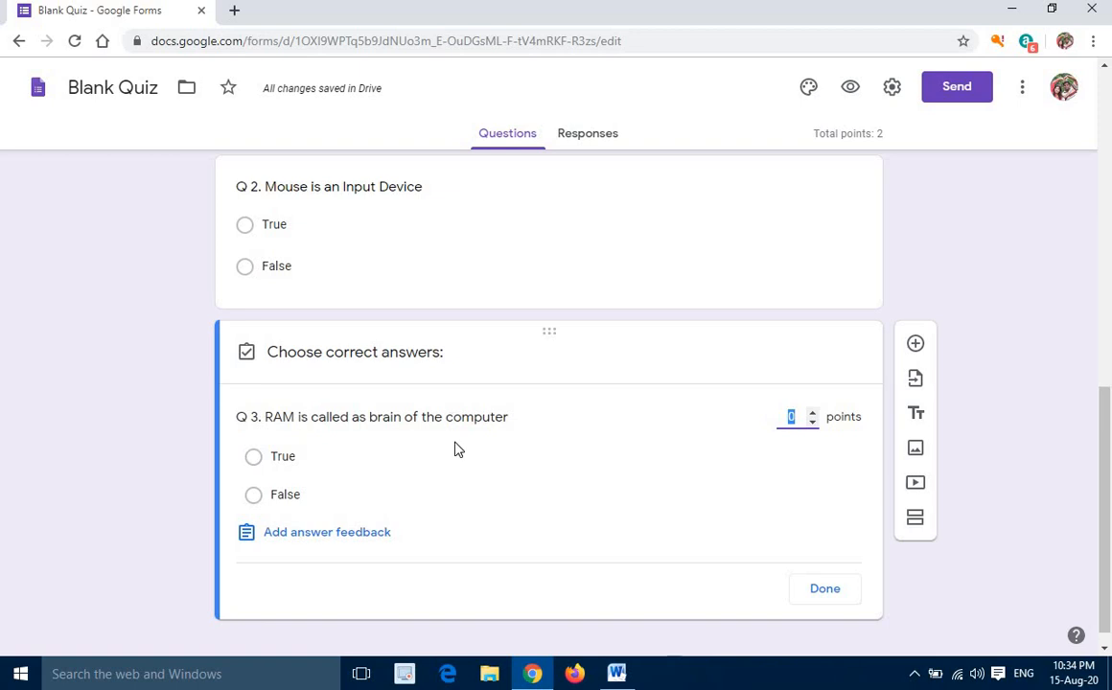
{"action": "left_click", "coordinate": [253, 494]}
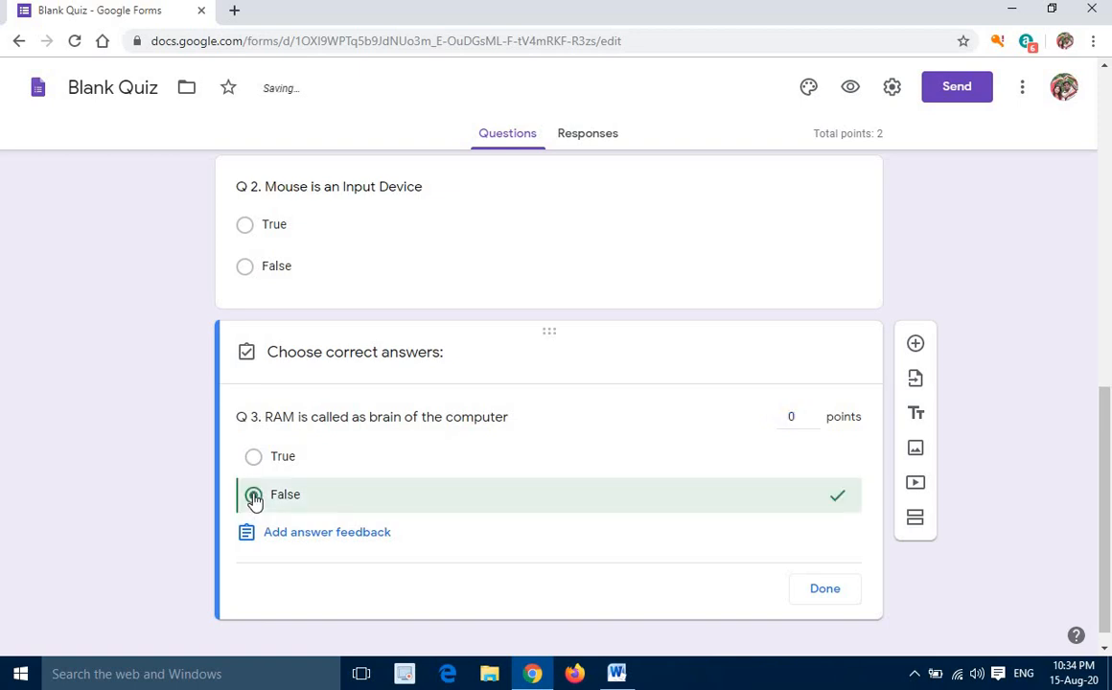
{"action": "left_click", "coordinate": [813, 418]}
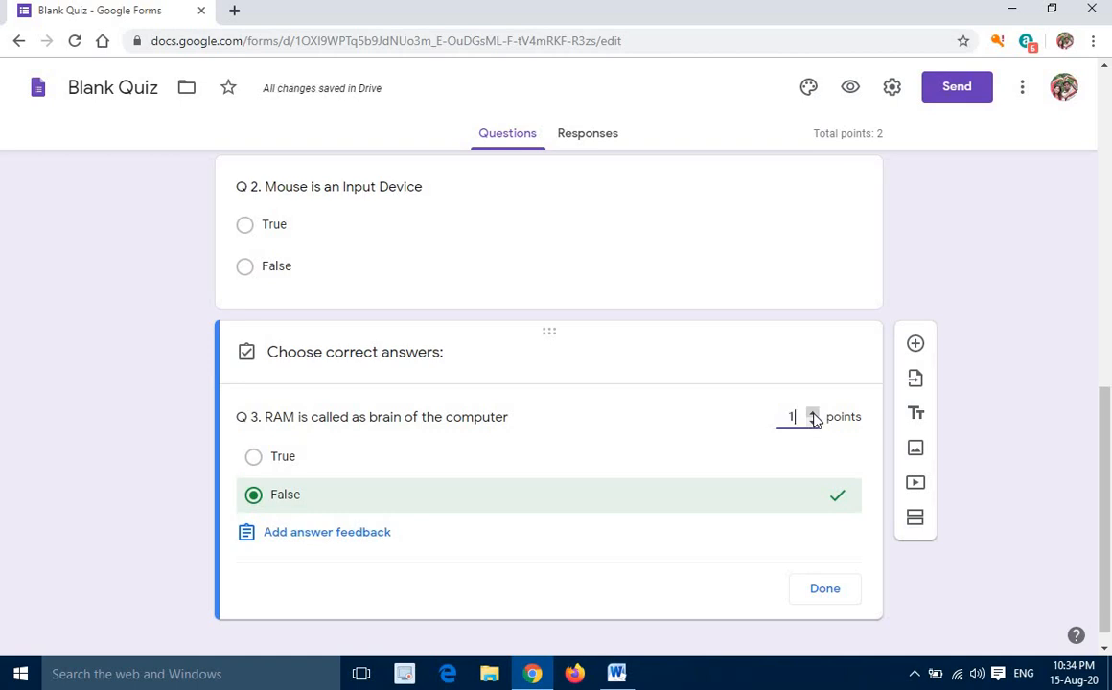
{"action": "left_click", "coordinate": [826, 592]}
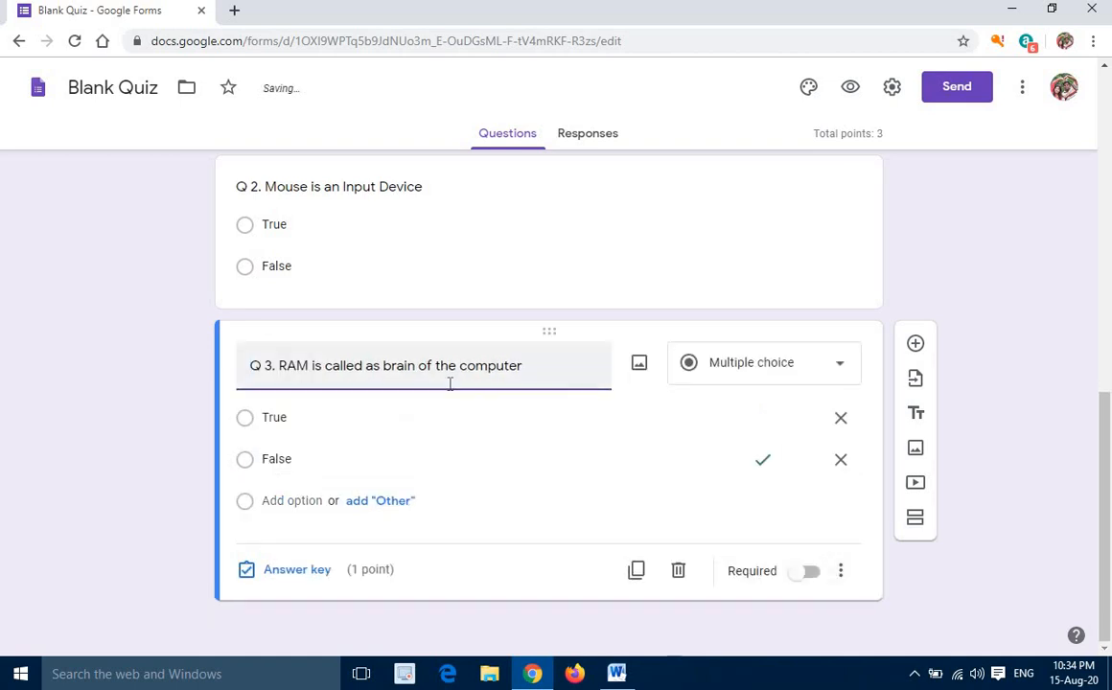
Add a question below Q 3 with the text "Q 4. Which of the following device is an output device?"
{"action": "scroll", "coordinate": [402, 364], "scroll_direction": "up", "scroll_amount": 2}
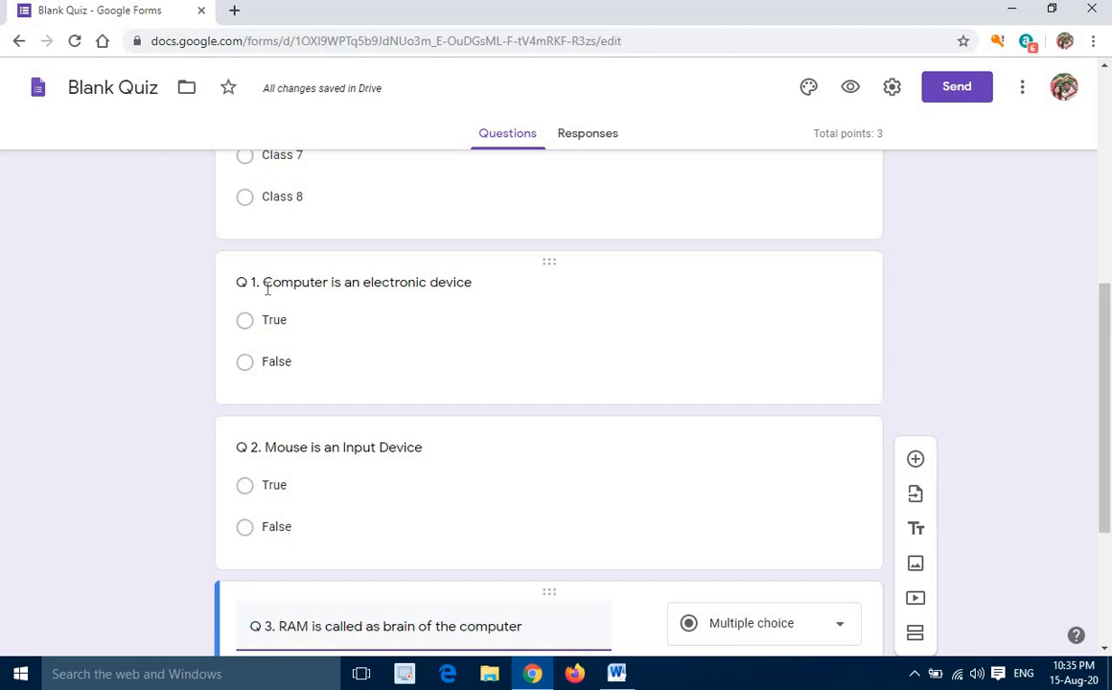
{"action": "scroll", "coordinate": [302, 393], "scroll_direction": "down", "scroll_amount": 3}
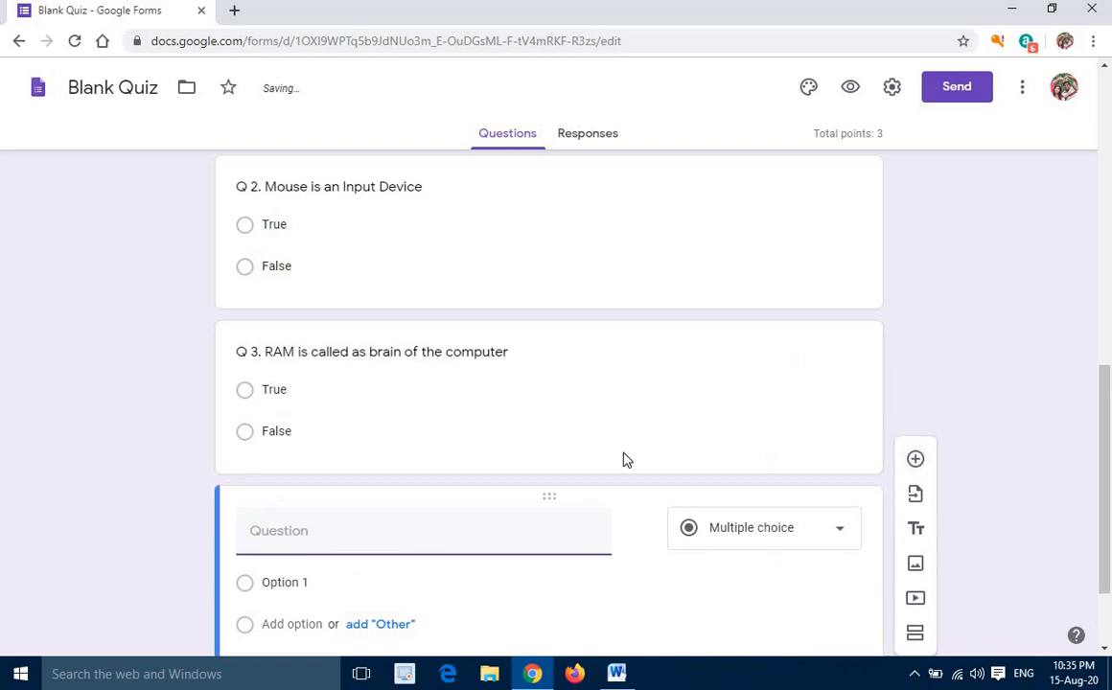
{"action": "type", "text": "Q 4. Which of the following "}
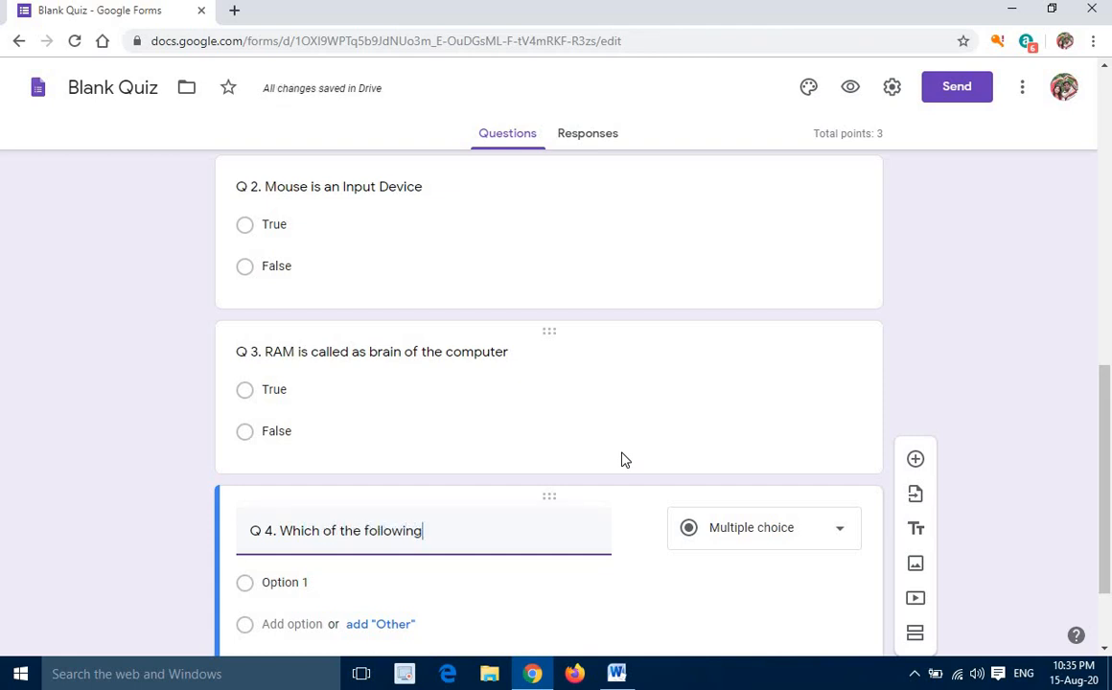
{"action": "type", "text": "device is"}
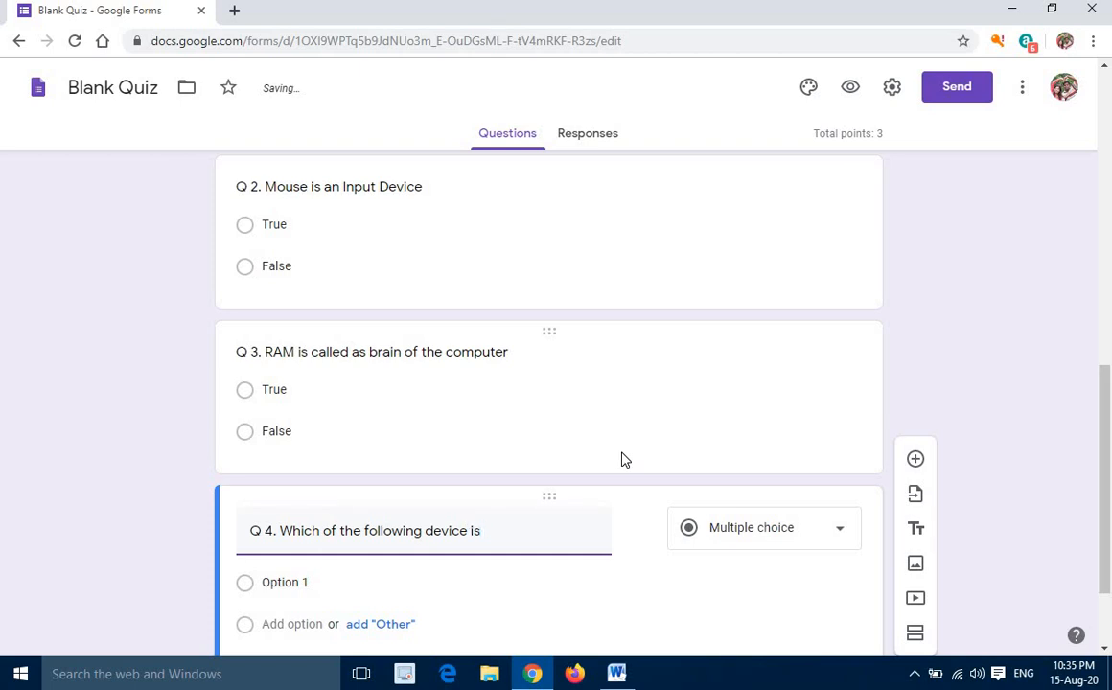
{"action": "type", "text": " an output "}
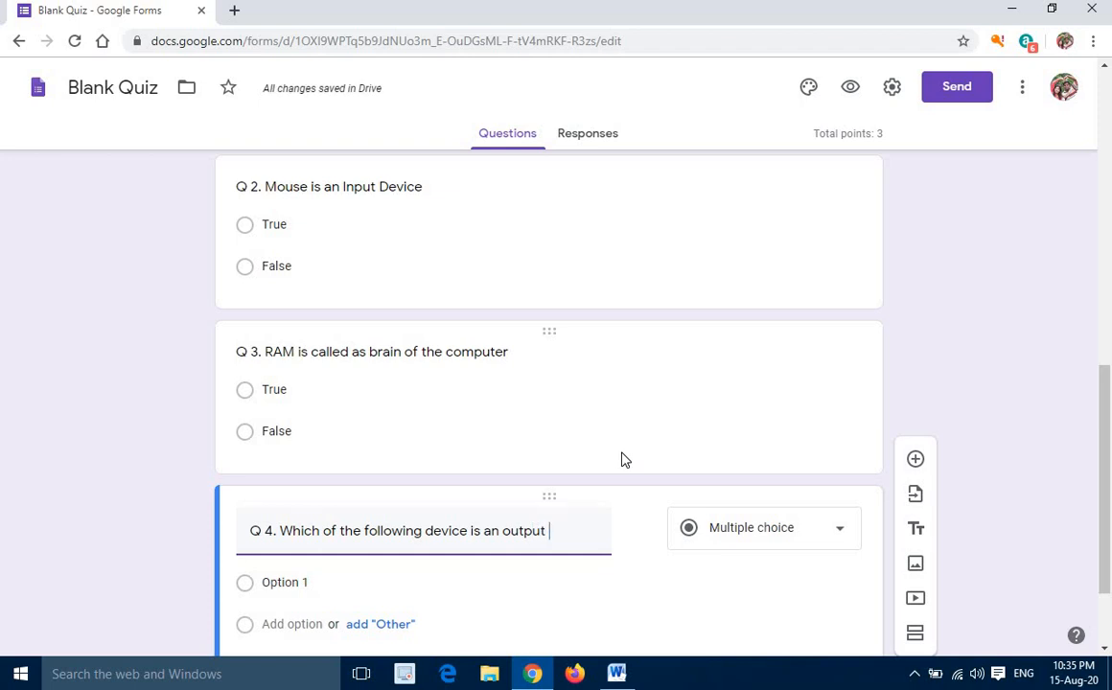
{"action": "type", "text": "device?"}
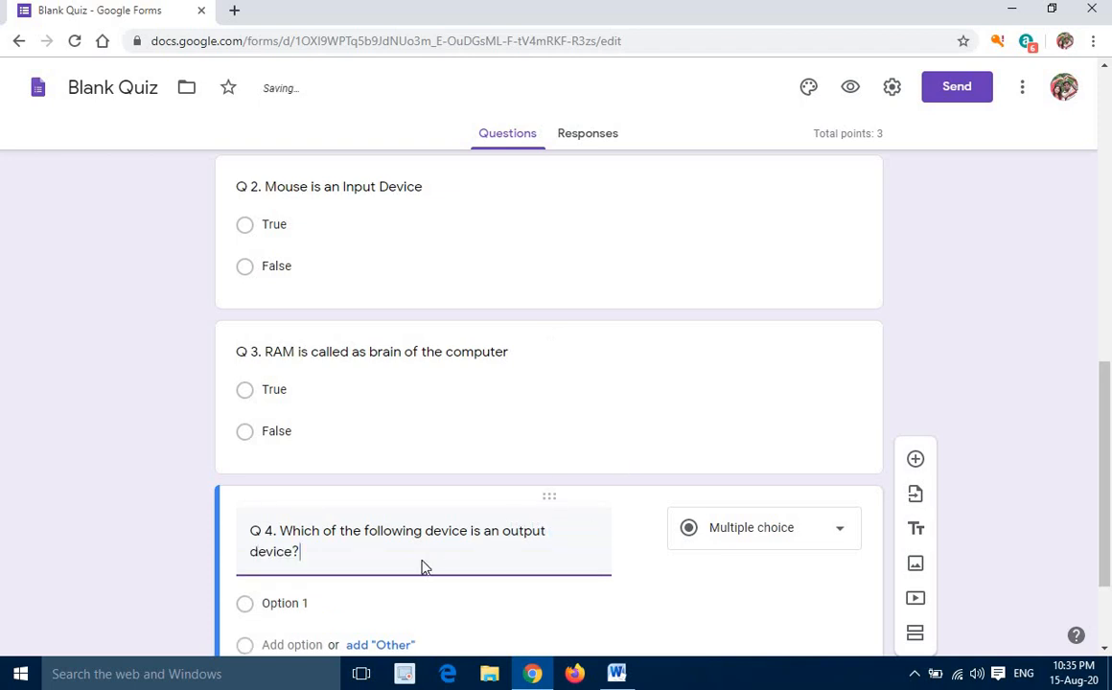
Enter "Mouse" and "Keyboard" as the first two answer options of question Q 4 and include an "Other" option
{"action": "scroll", "coordinate": [422, 566], "scroll_direction": "down", "scroll_amount": 1}
{"action": "scroll", "coordinate": [299, 441], "scroll_direction": "down", "scroll_amount": 1}
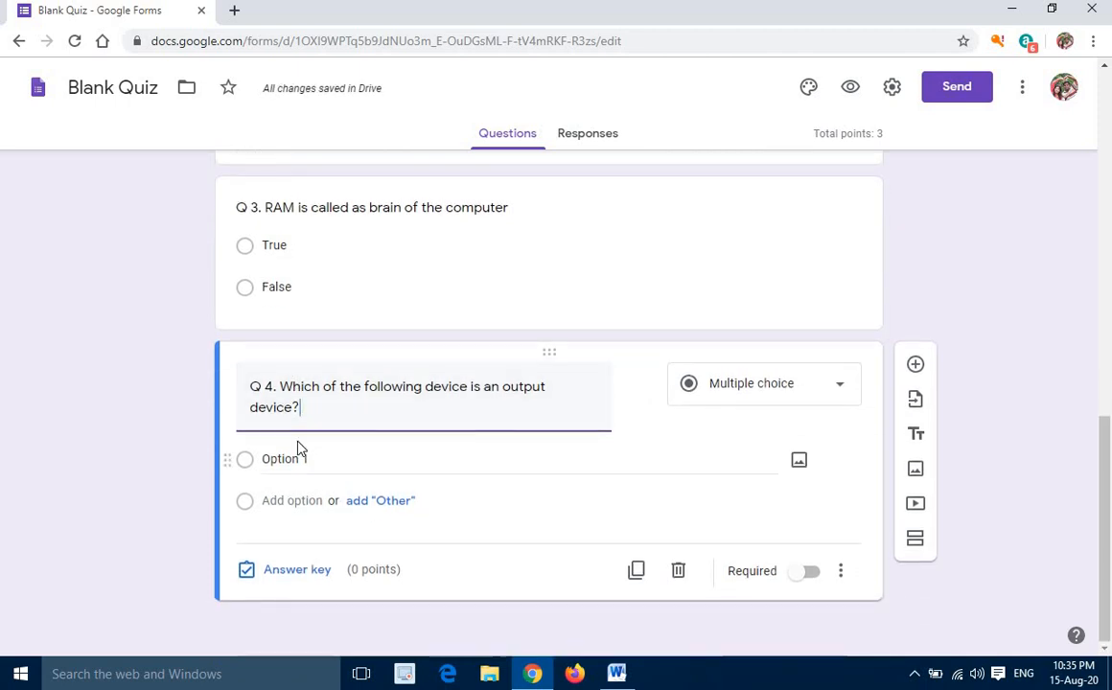
{"action": "left_click", "coordinate": [246, 466]}
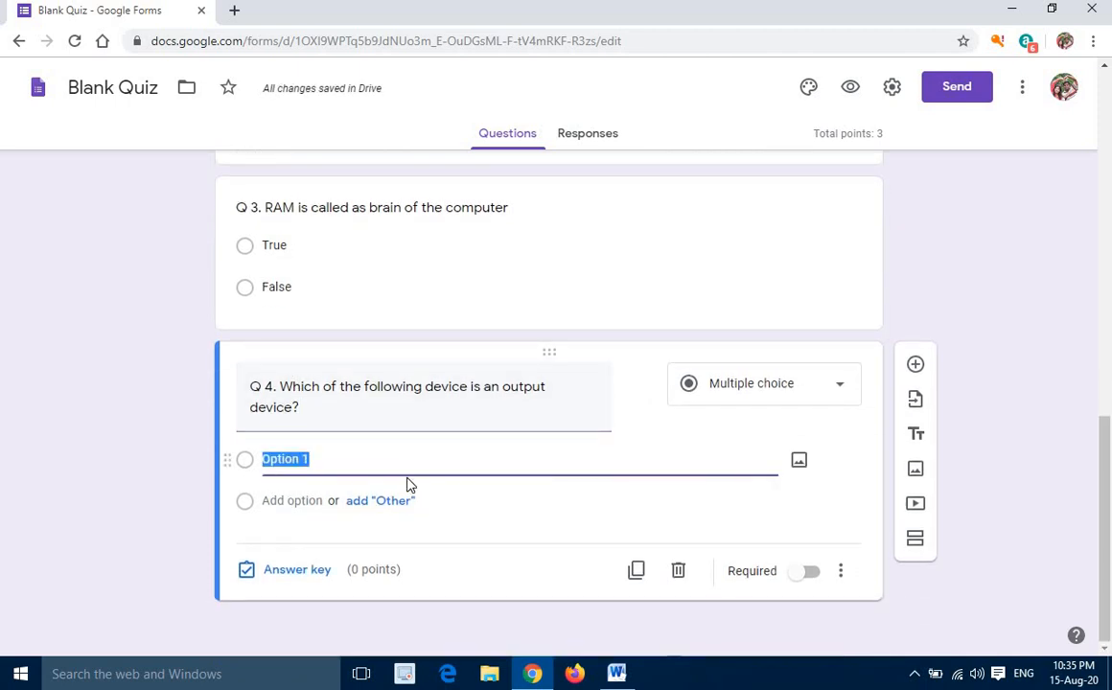
{"action": "type", "text": "Mo"}
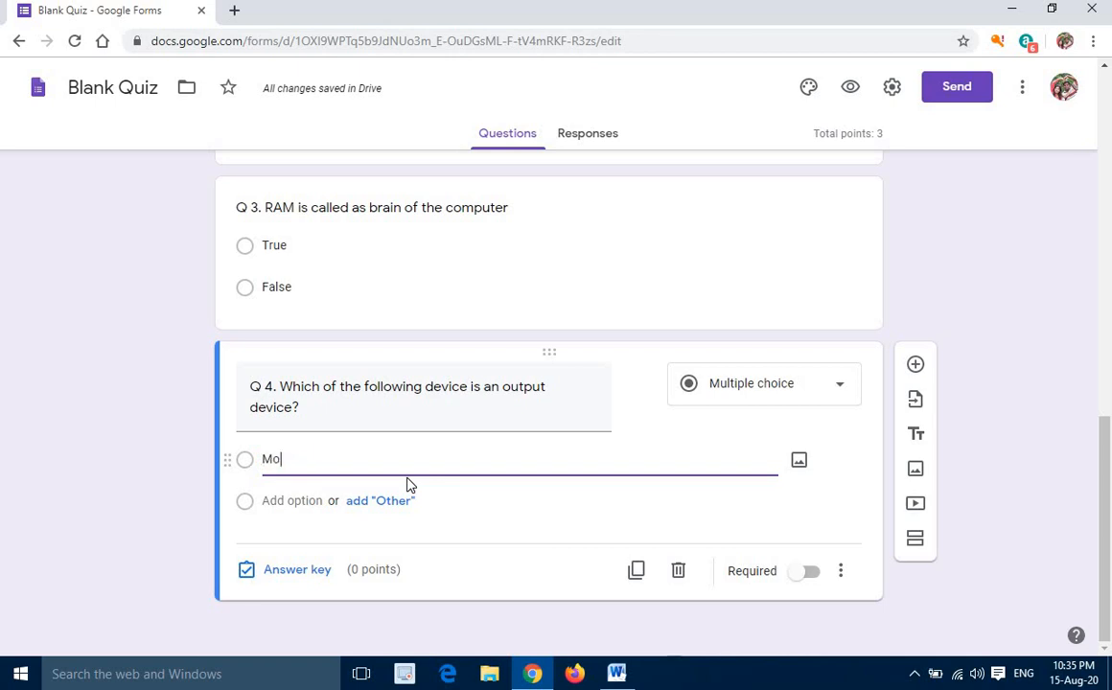
{"action": "type", "text": "use"}
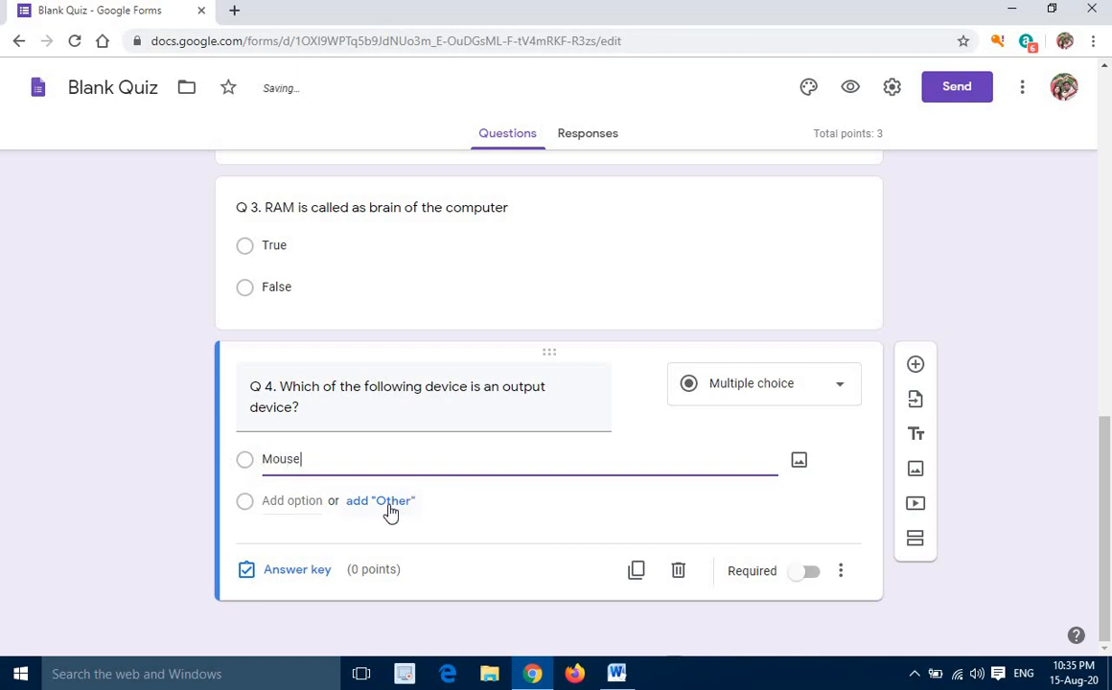
{"action": "left_click", "coordinate": [386, 502]}
{"action": "left_click", "coordinate": [302, 546]}
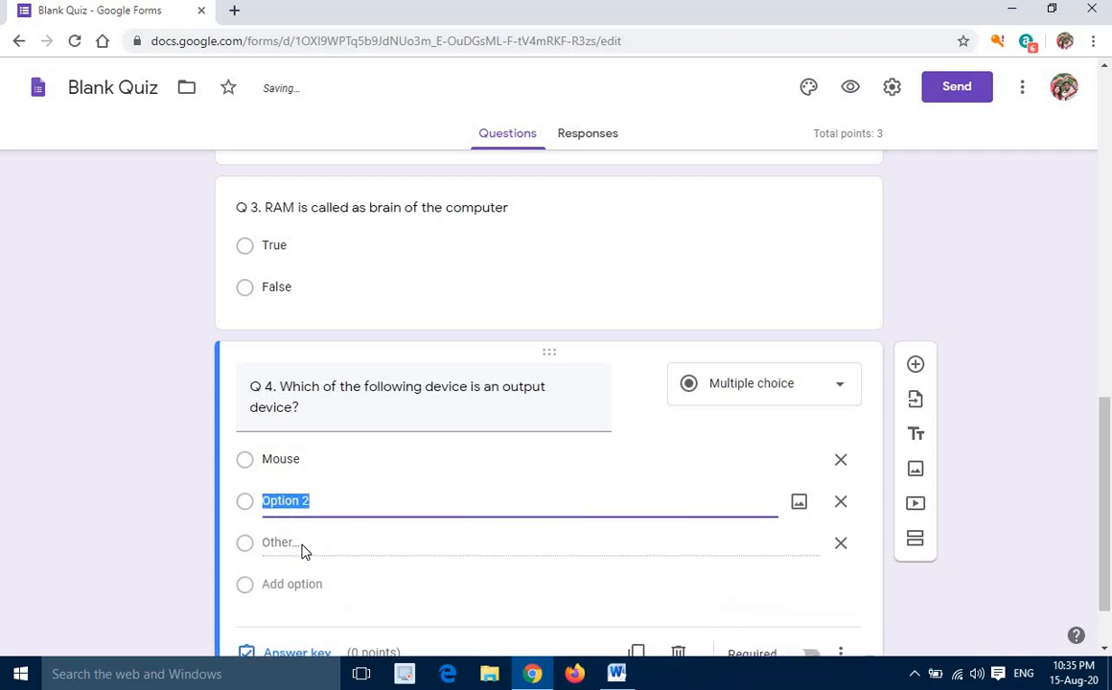
{"action": "type", "text": "Keyboard"}
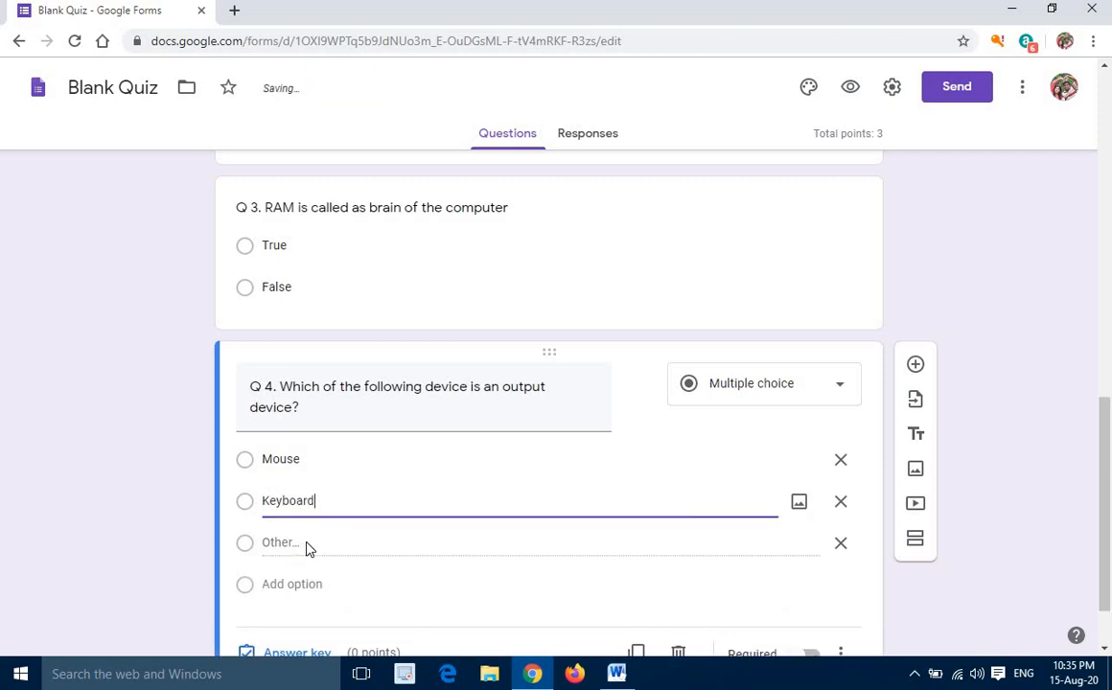
Add the answer options "Monitor" and "Joystick" to question Q 4 and remove its "Other" option
{"action": "scroll", "coordinate": [305, 548], "scroll_direction": "down", "scroll_amount": 2}
{"action": "left_click", "coordinate": [280, 502]}
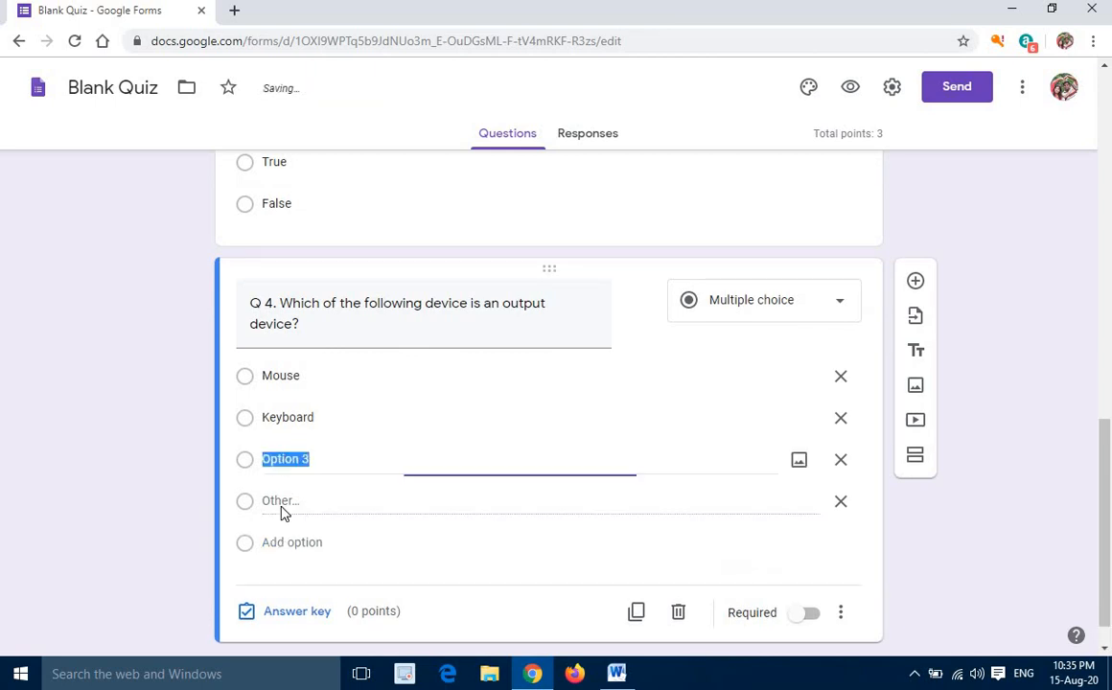
{"action": "type", "text": "Monitor"}
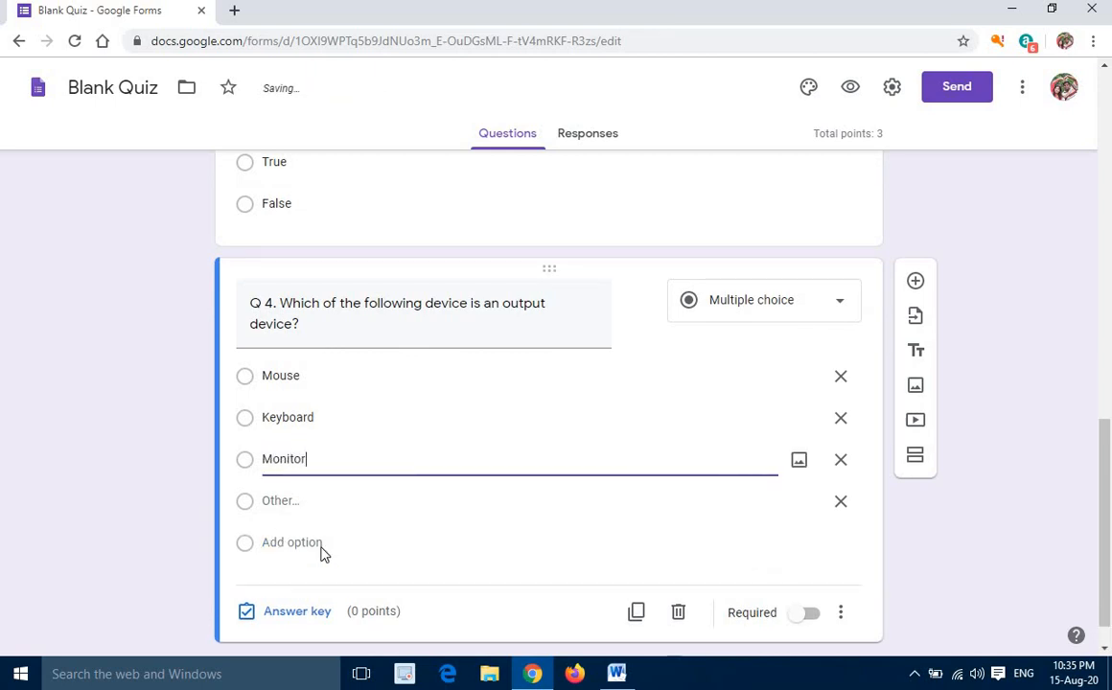
{"action": "left_click", "coordinate": [307, 543]}
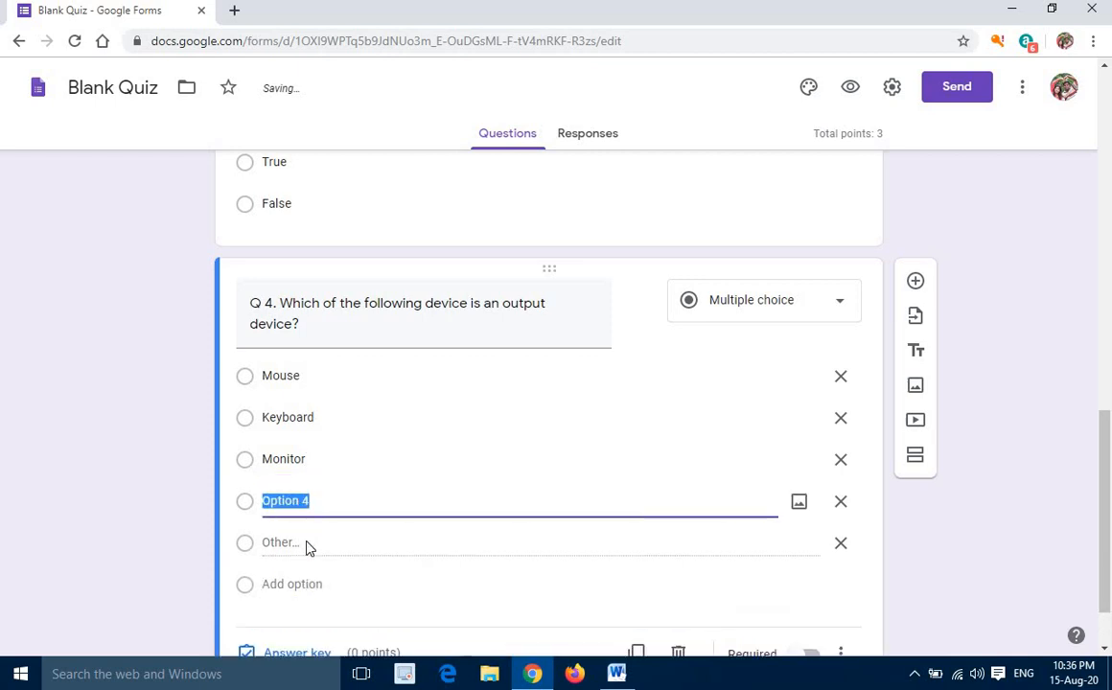
{"action": "type", "text": "Joy"}
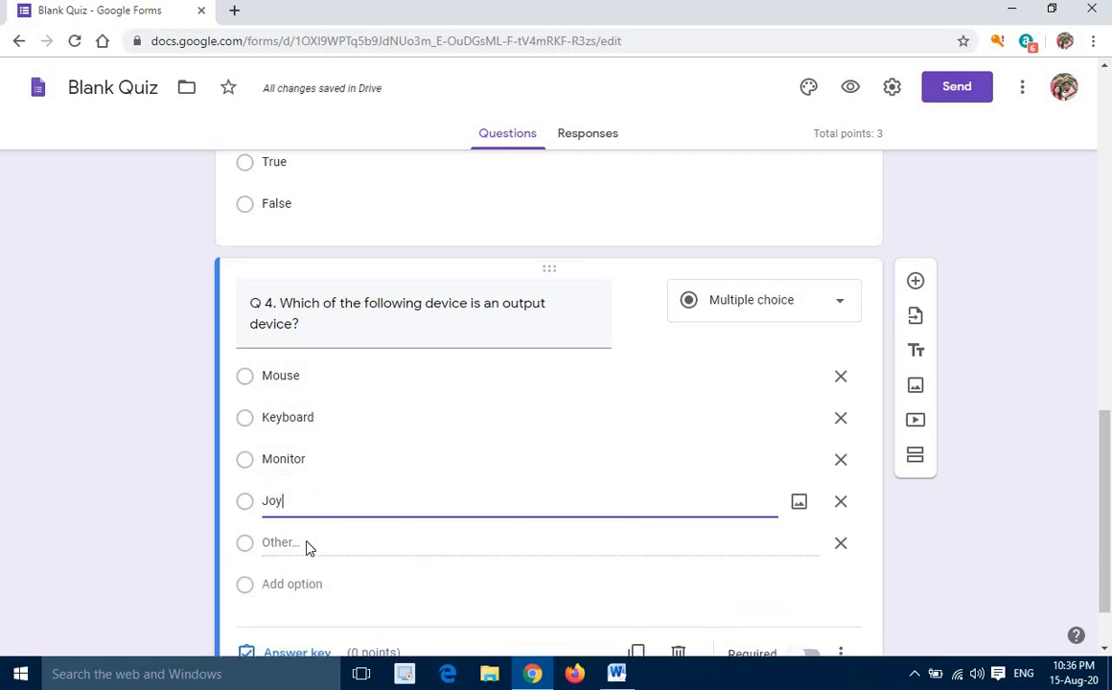
{"action": "type", "text": "stick"}
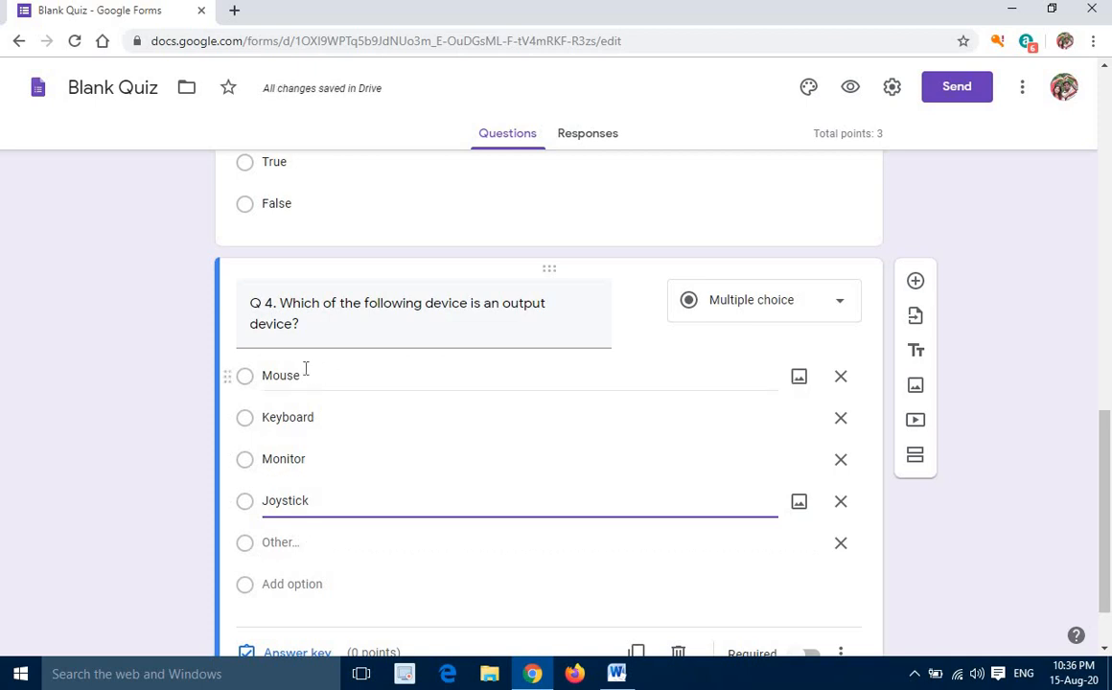
{"action": "scroll", "coordinate": [278, 498], "scroll_direction": "down", "scroll_amount": 2}
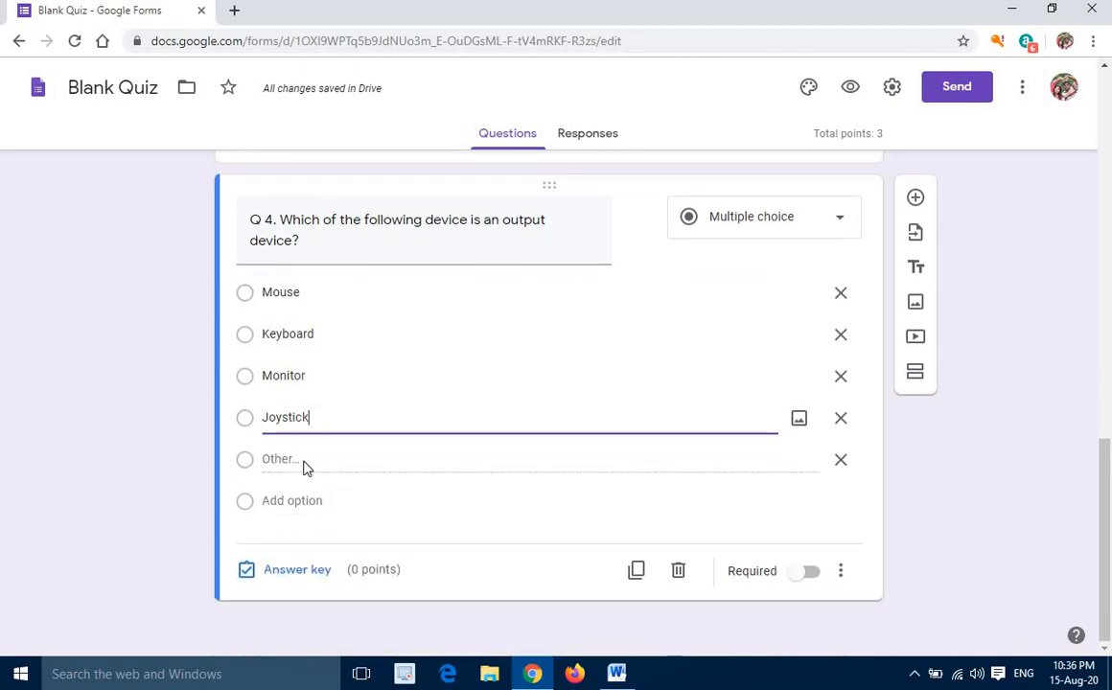
{"action": "left_click", "coordinate": [840, 464]}
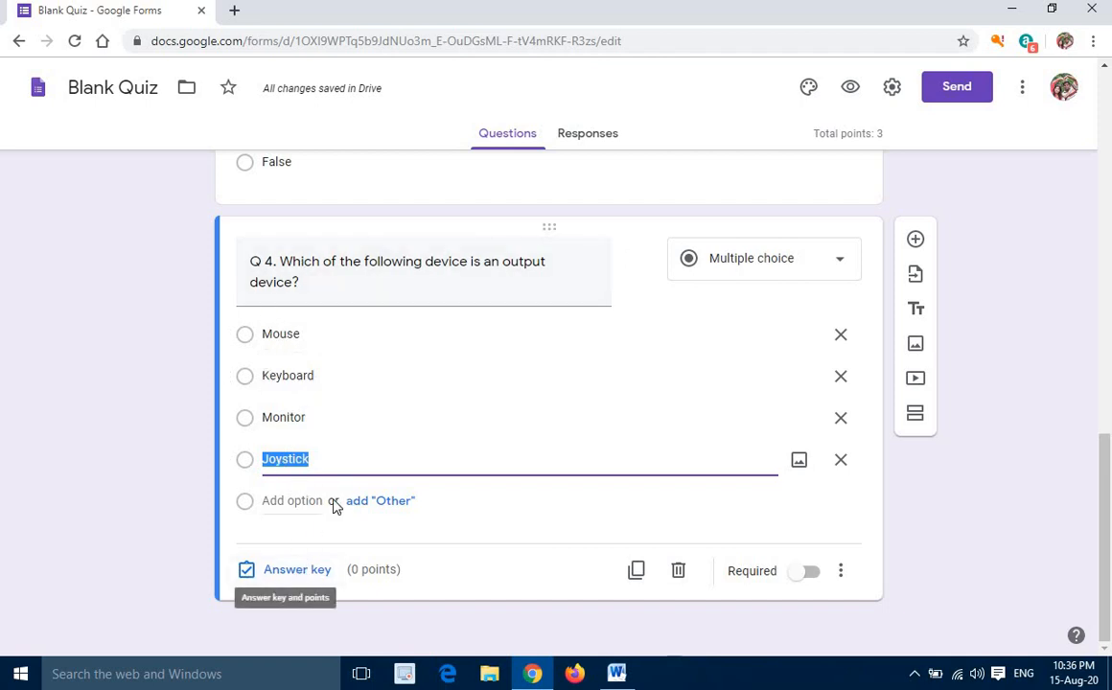
Set the answer key of question Q 4 to "Monitor" as the correct answer, worth 1 point
{"action": "left_click", "coordinate": [297, 572]}
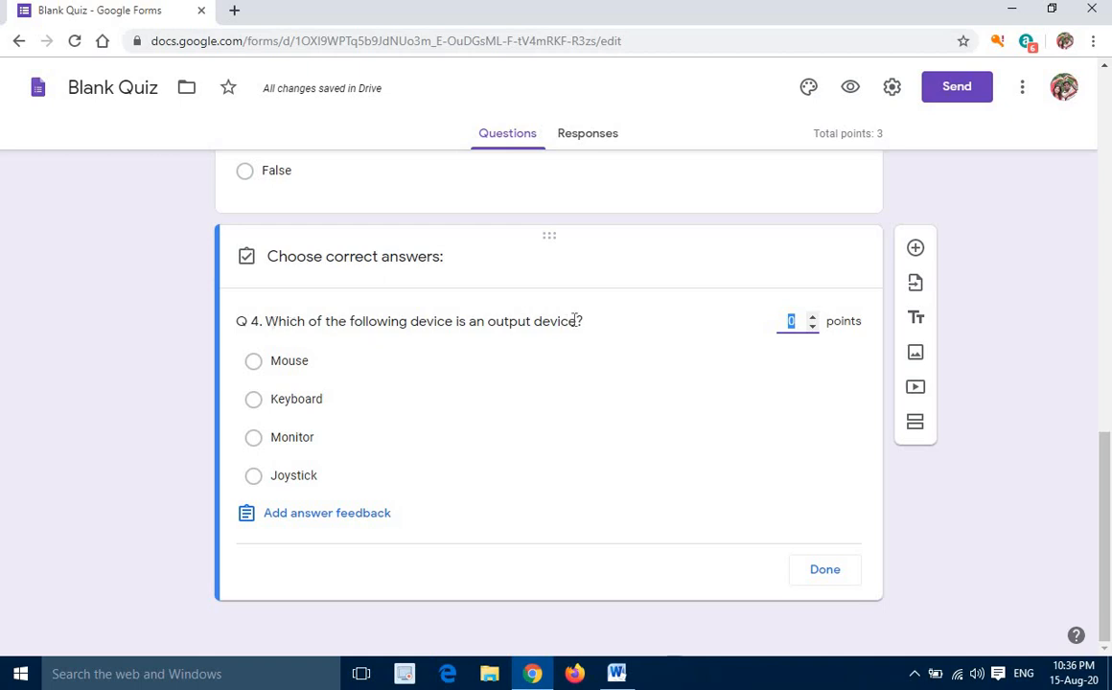
{"action": "left_click", "coordinate": [256, 439]}
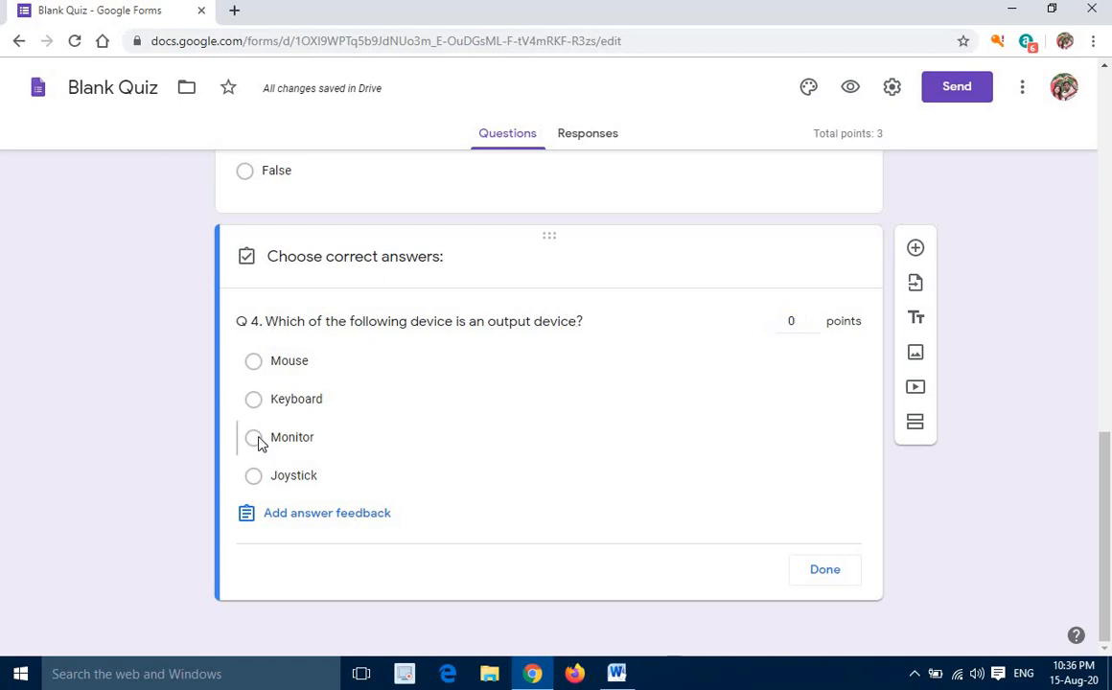
{"action": "left_click", "coordinate": [812, 318]}
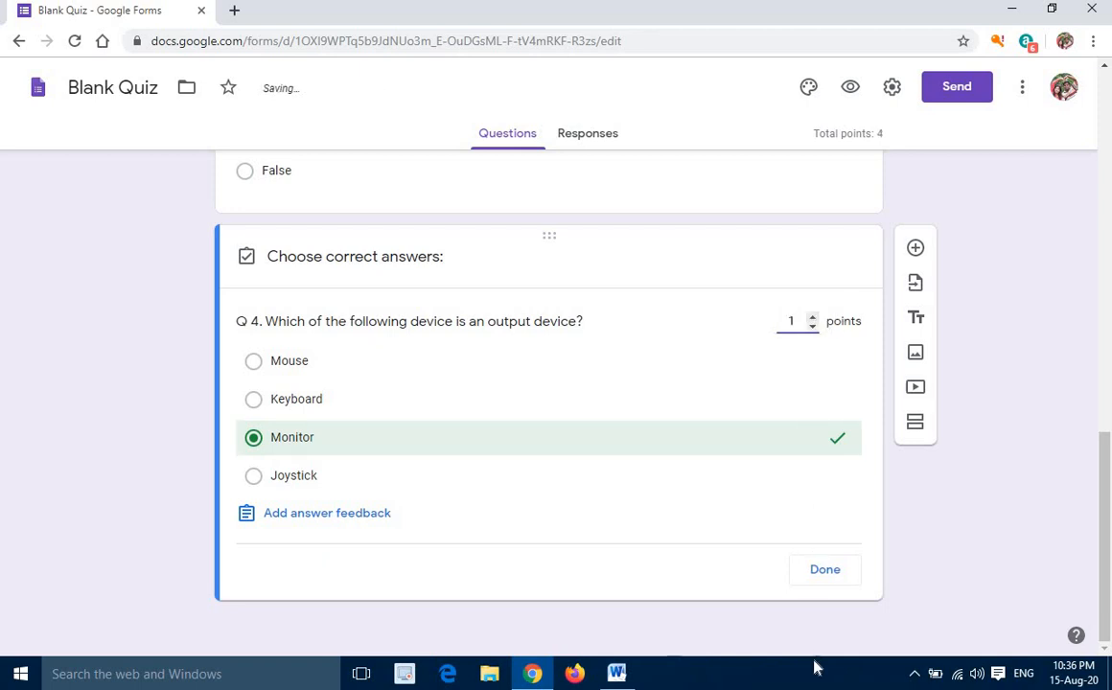
{"action": "left_click", "coordinate": [820, 575]}
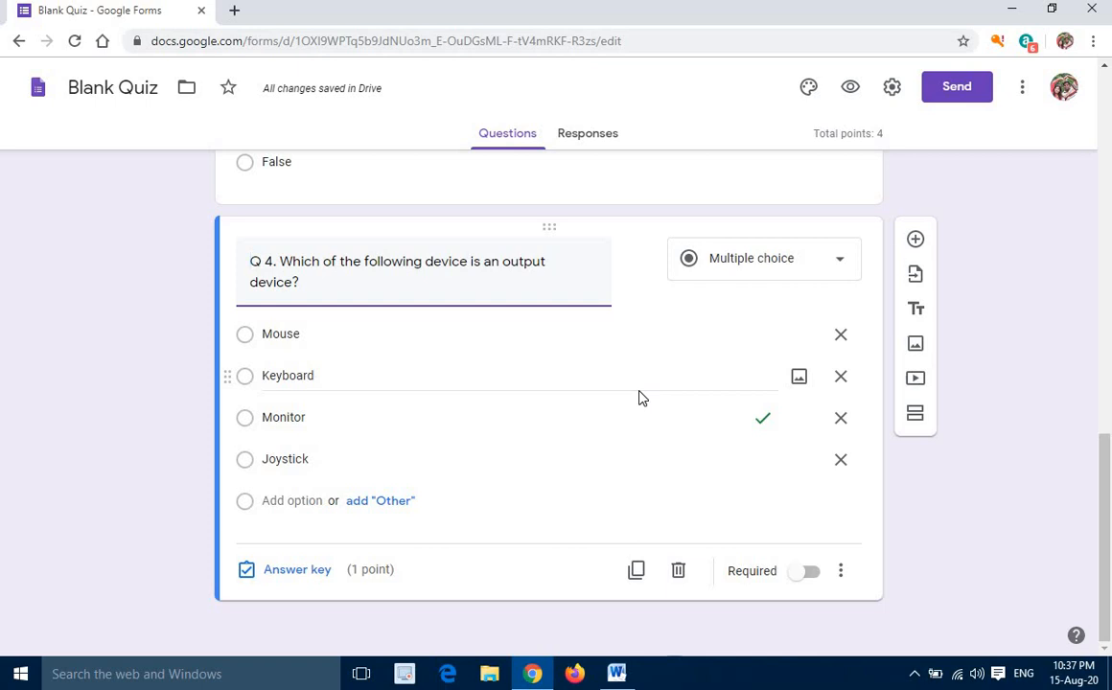
Add a short answer question below Q 4 with the text "Q 5. Write the full form of CPU"
{"action": "left_click", "coordinate": [915, 240]}
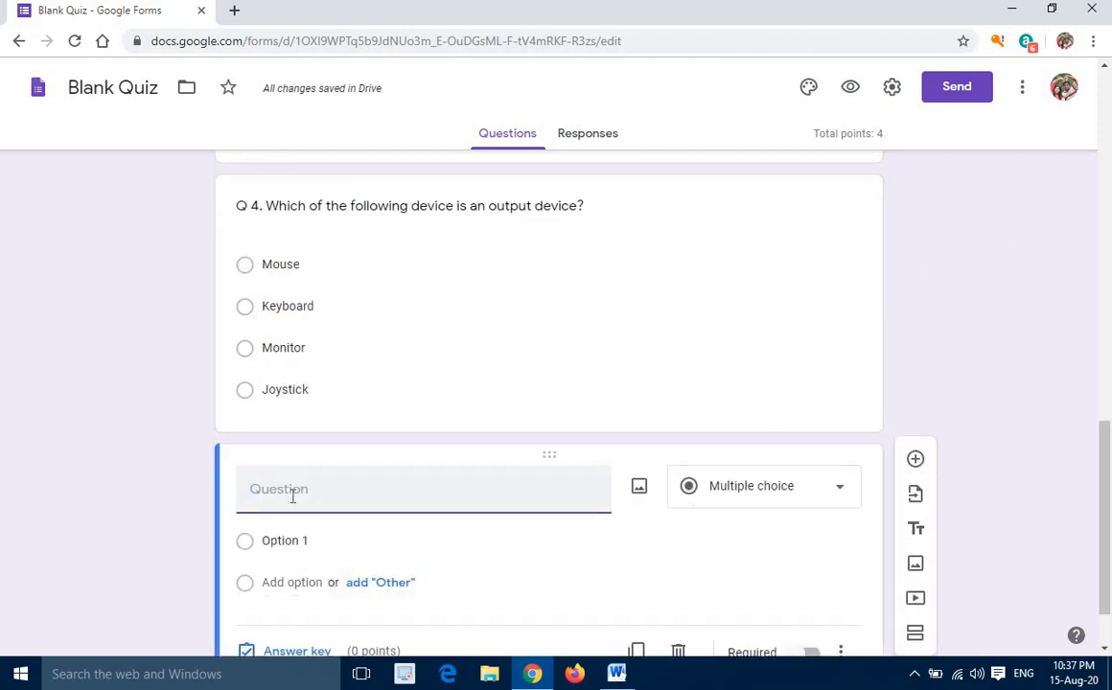
{"action": "type", "text": "Q 5."}
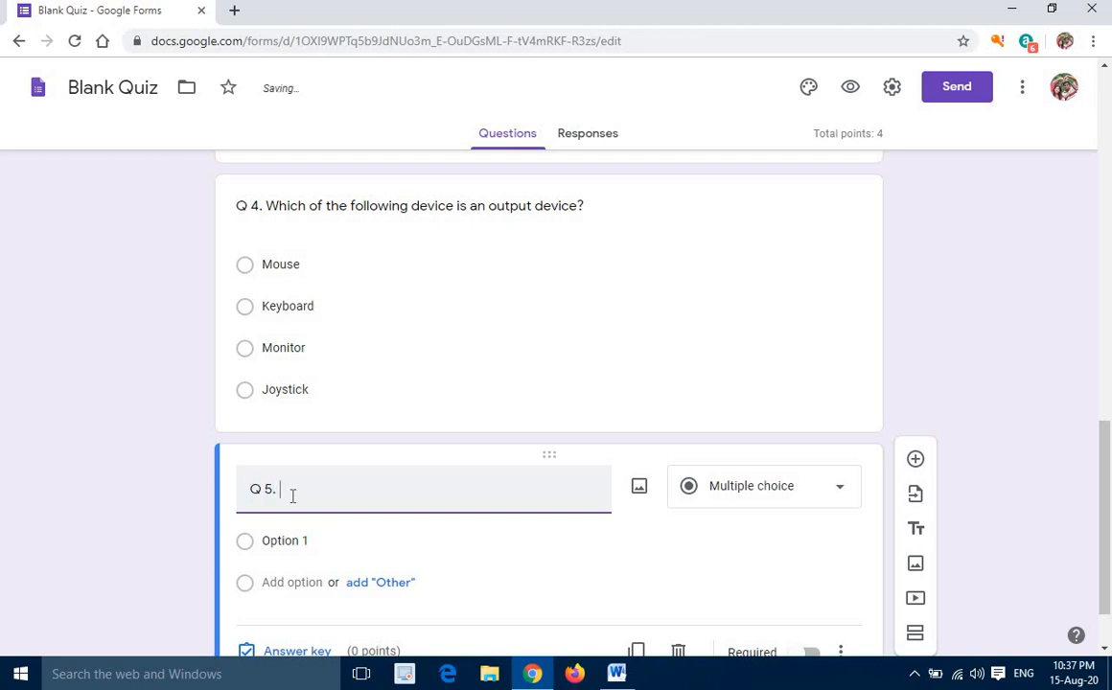
{"action": "type", "text": " Write the fullfo"}
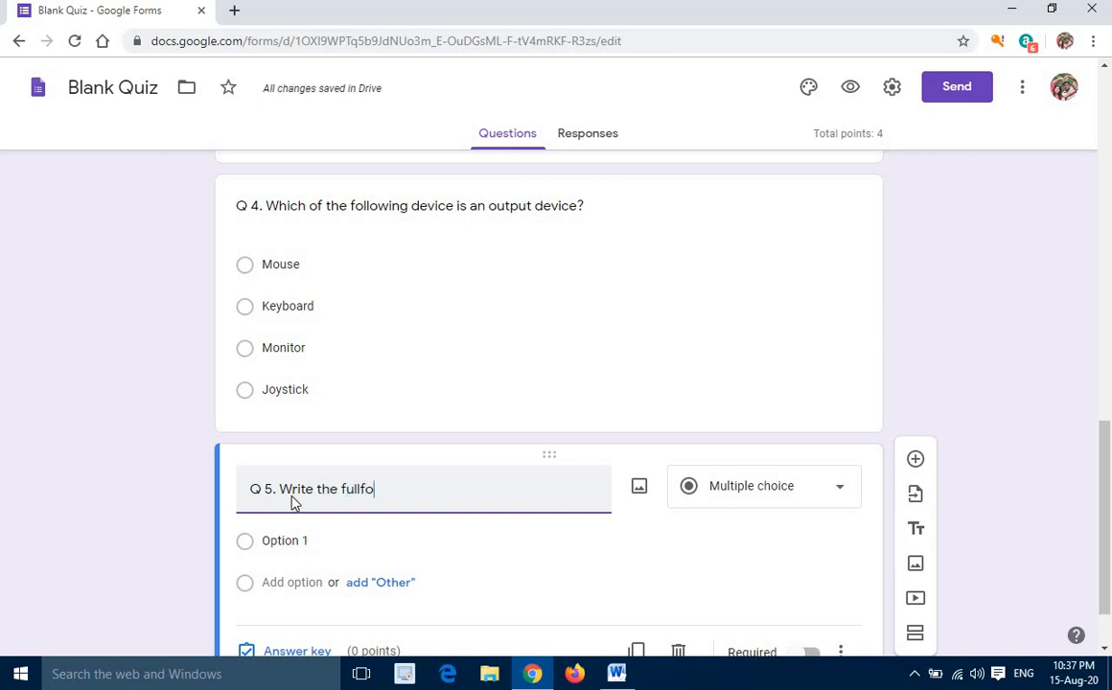
{"action": "type", "text": "rm of CPU"}
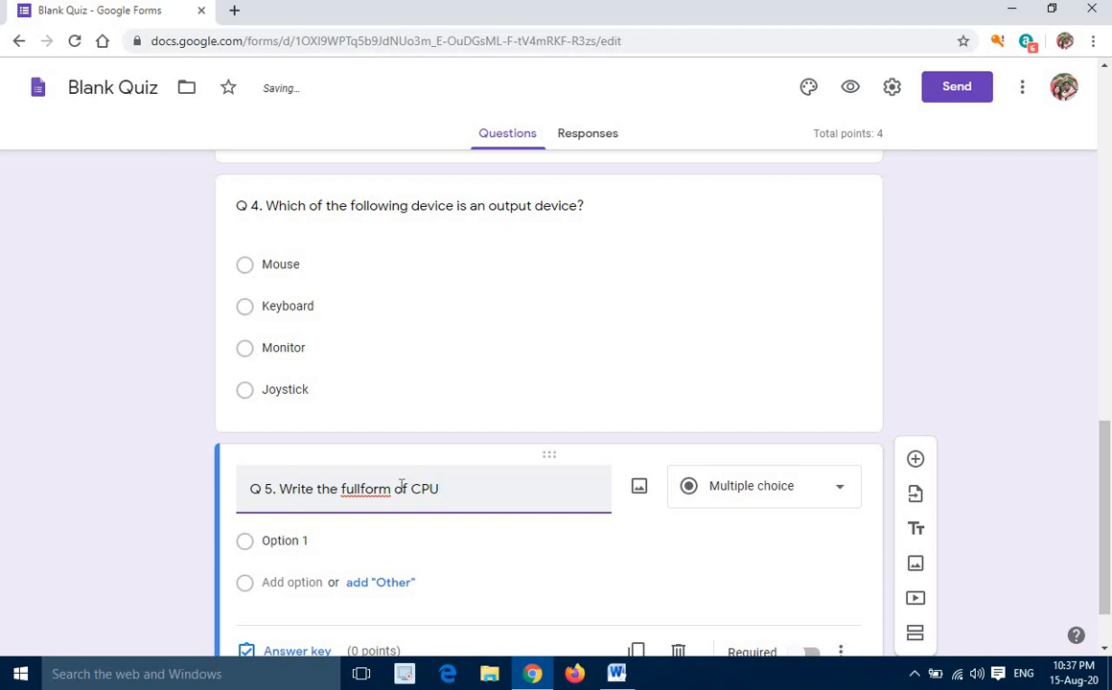
{"action": "left_click", "coordinate": [364, 491]}
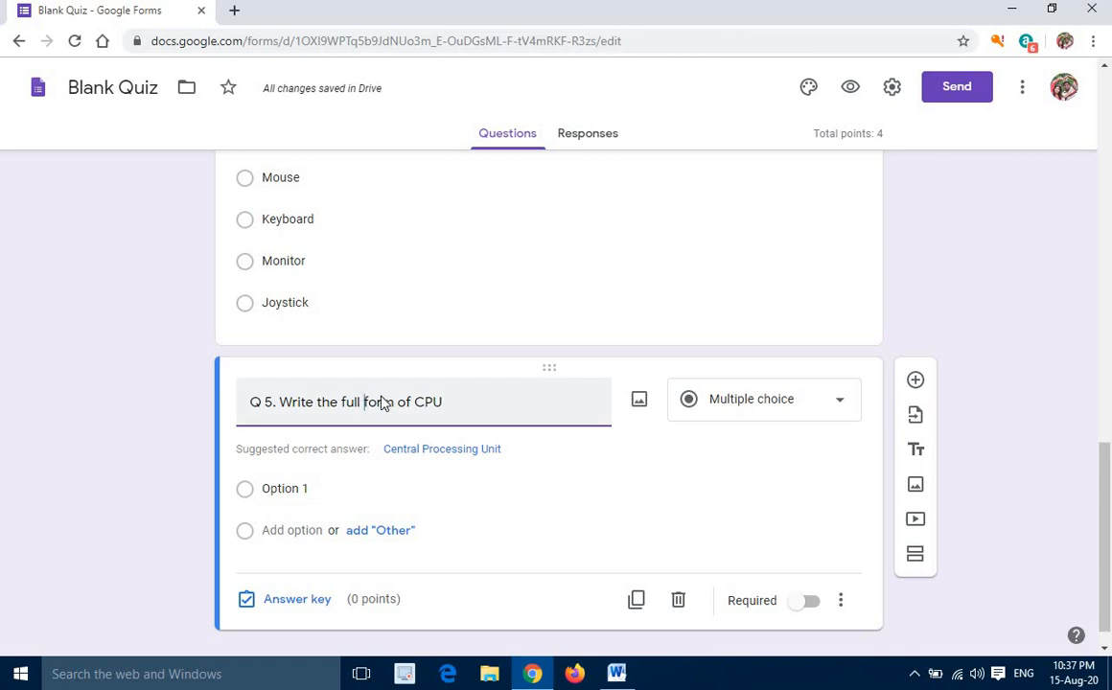
{"action": "left_click", "coordinate": [842, 407]}
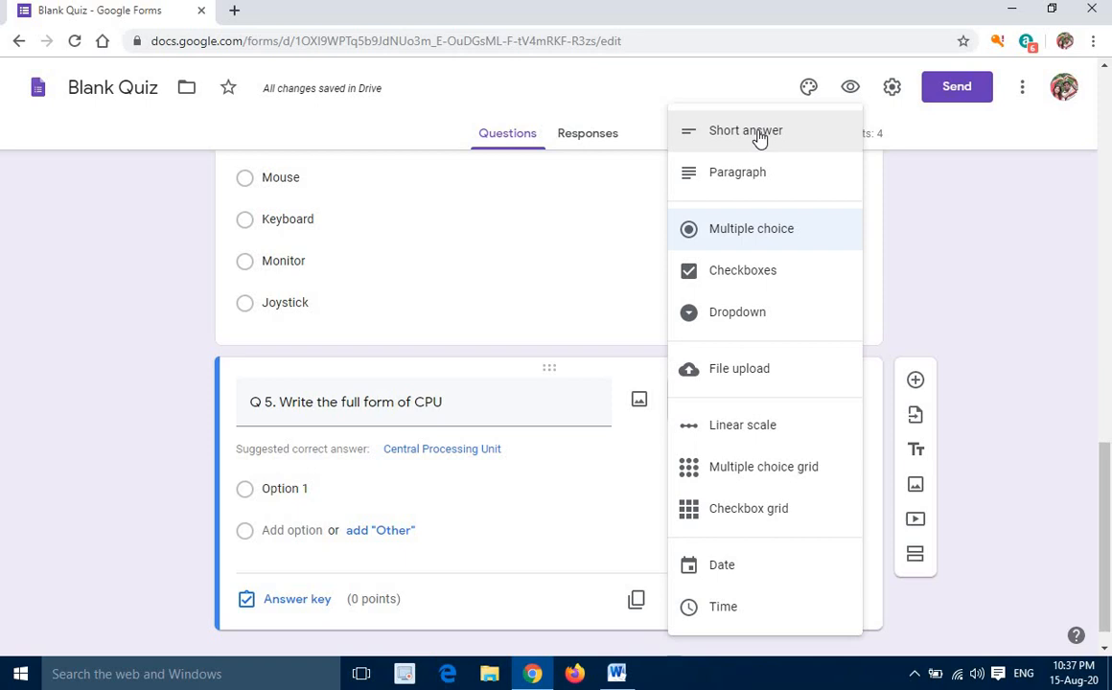
{"action": "left_click", "coordinate": [759, 139]}
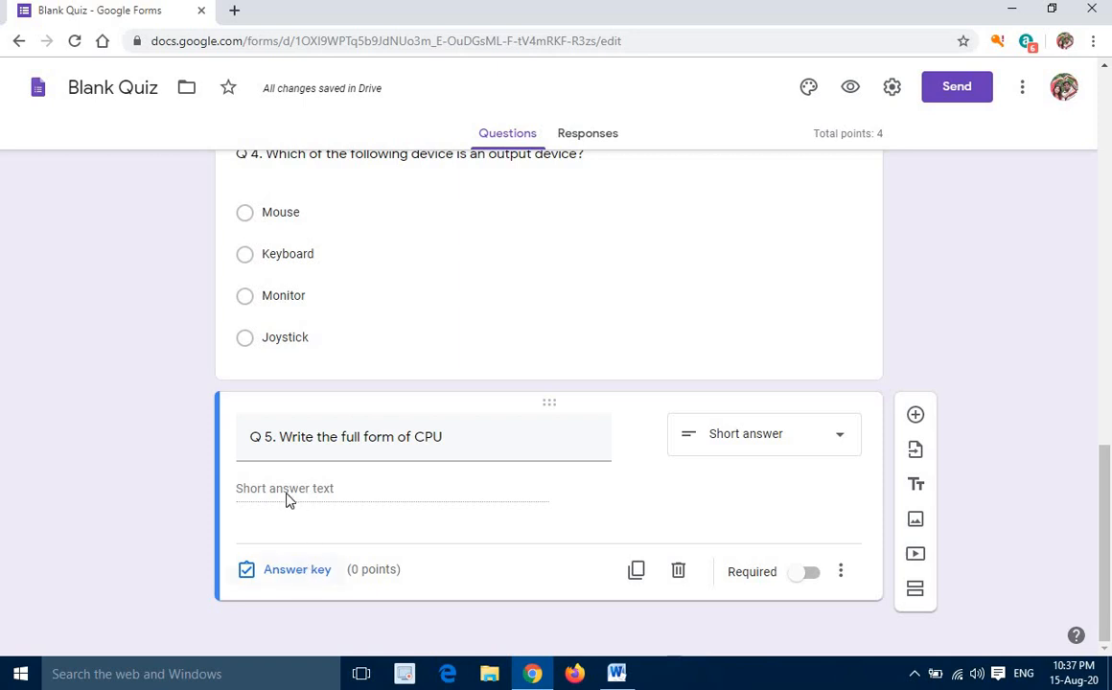
Enter "Central Processing Unit" as the correct answer in the answer key of question Q 5
{"action": "left_click", "coordinate": [295, 573]}
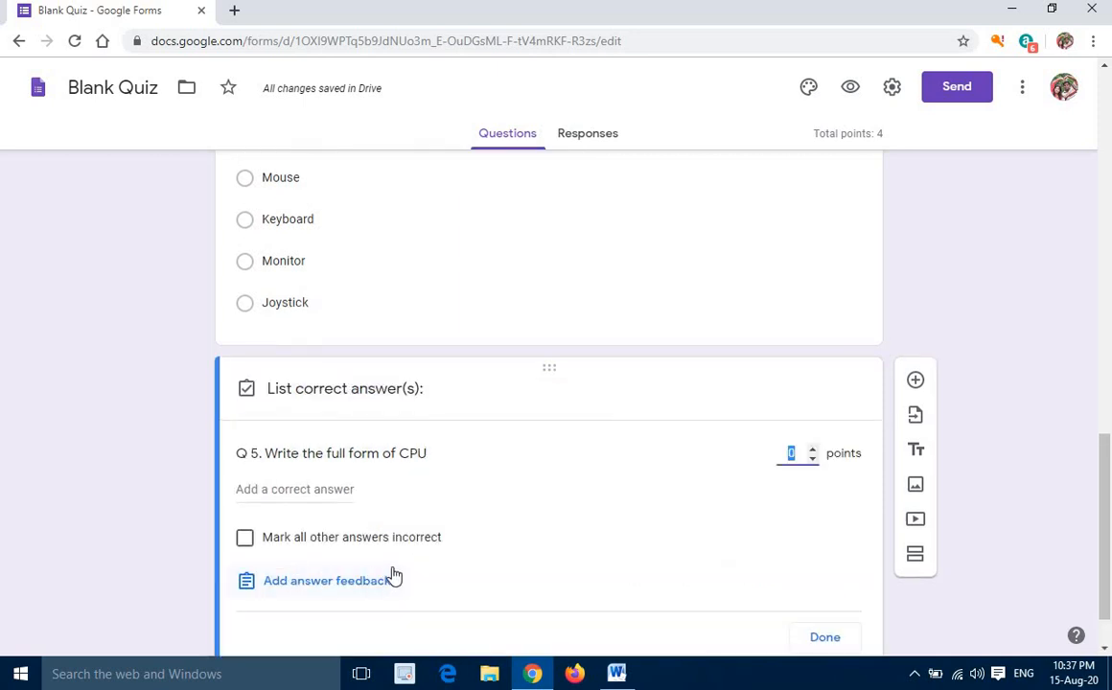
{"action": "scroll", "coordinate": [395, 575], "scroll_direction": "down", "scroll_amount": 1}
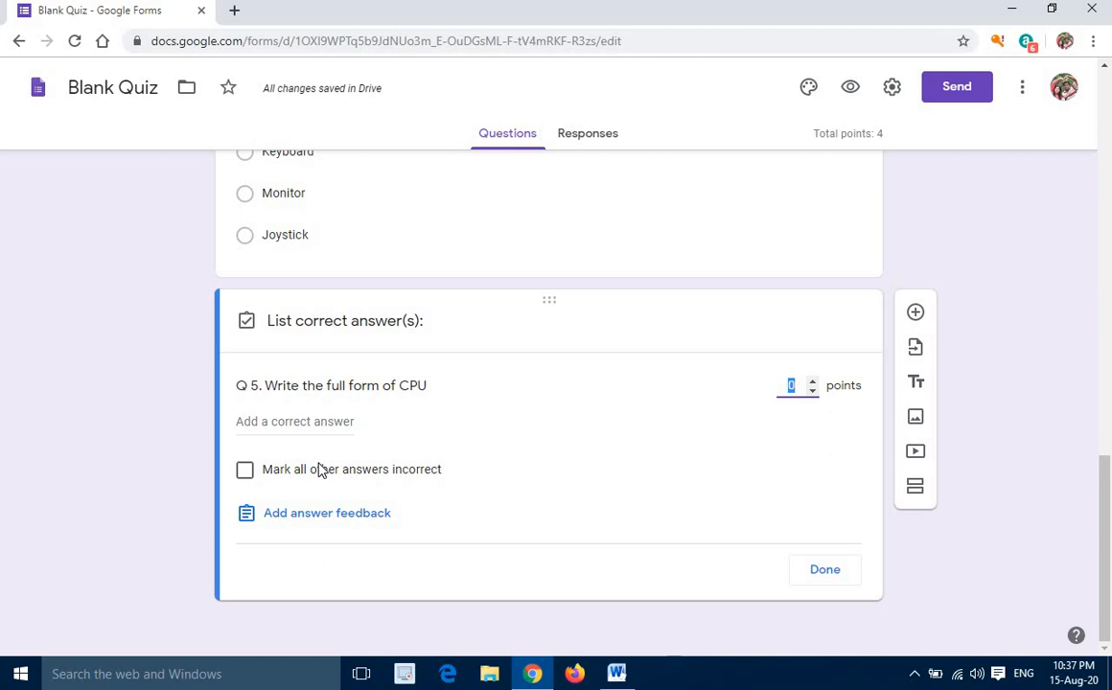
{"action": "left_click", "coordinate": [250, 423]}
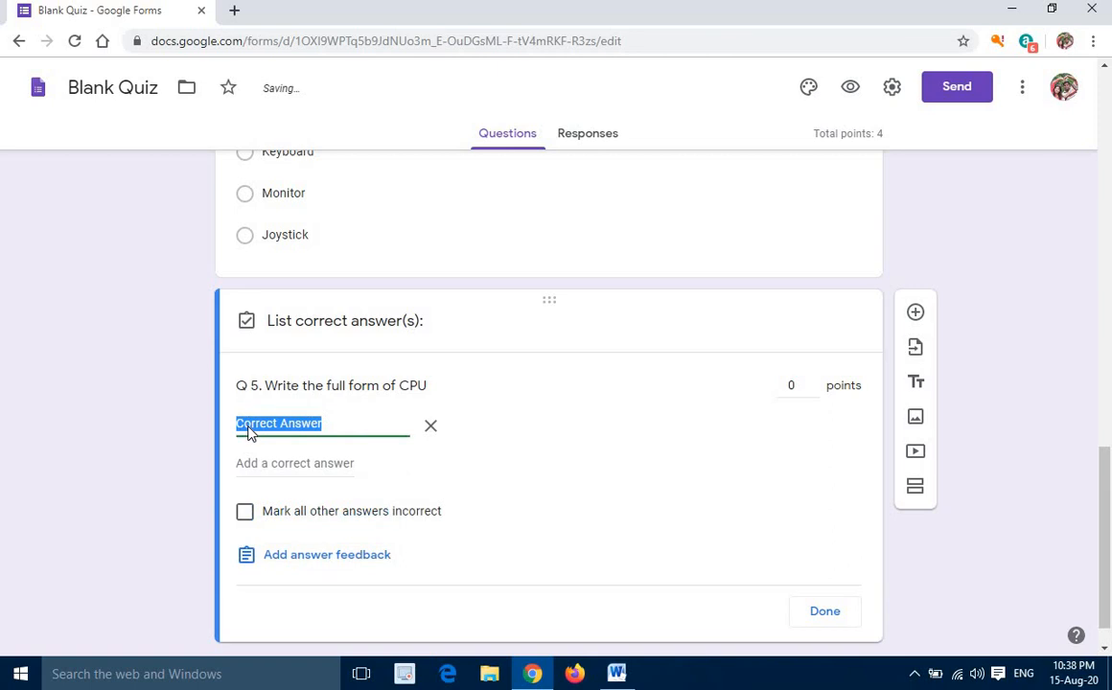
{"action": "type", "text": "Central "}
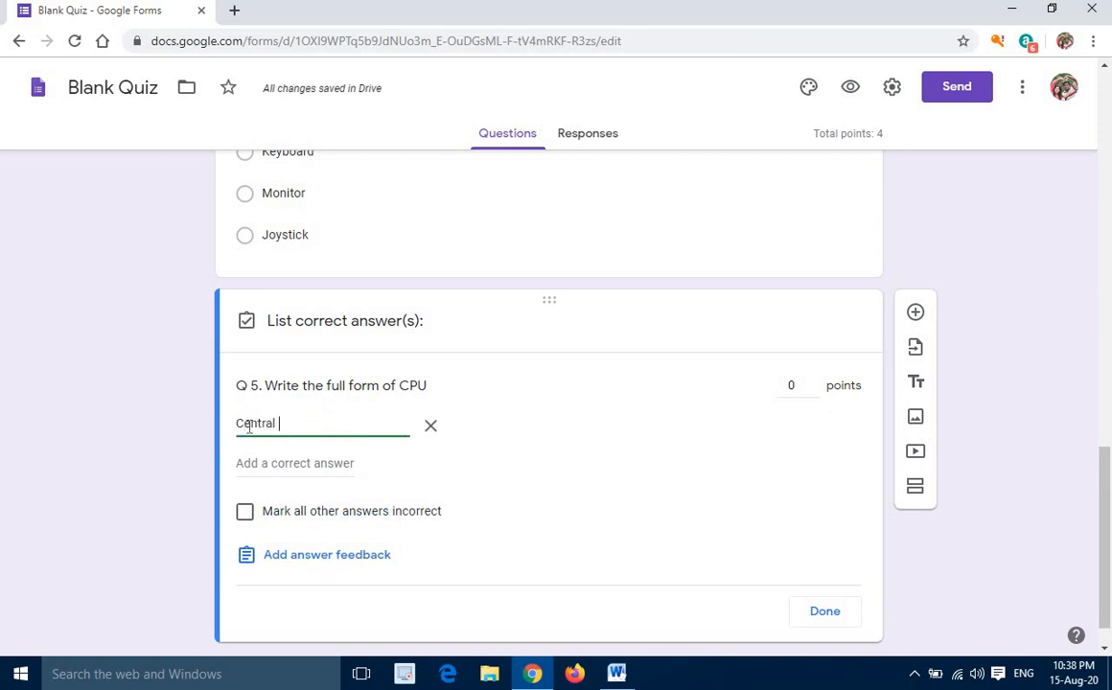
{"action": "type", "text": "Processing Unit"}
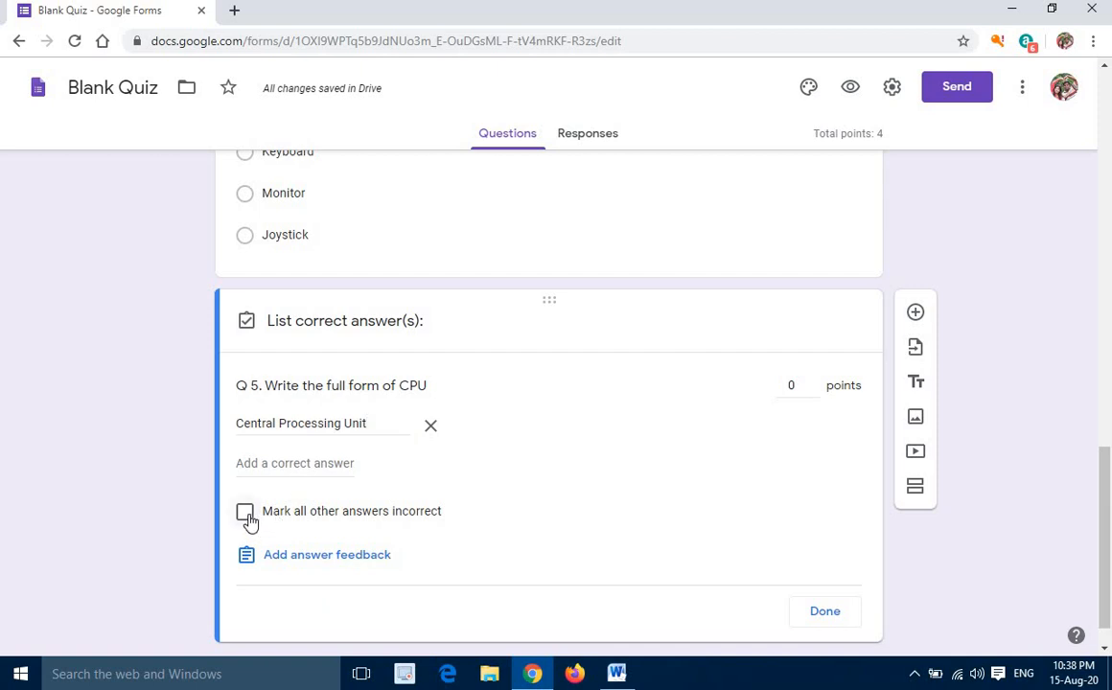
Mark all other answers to Q 5 incorrect and make the question worth 2 points
{"action": "left_click", "coordinate": [248, 518]}
{"action": "left_click", "coordinate": [811, 381]}
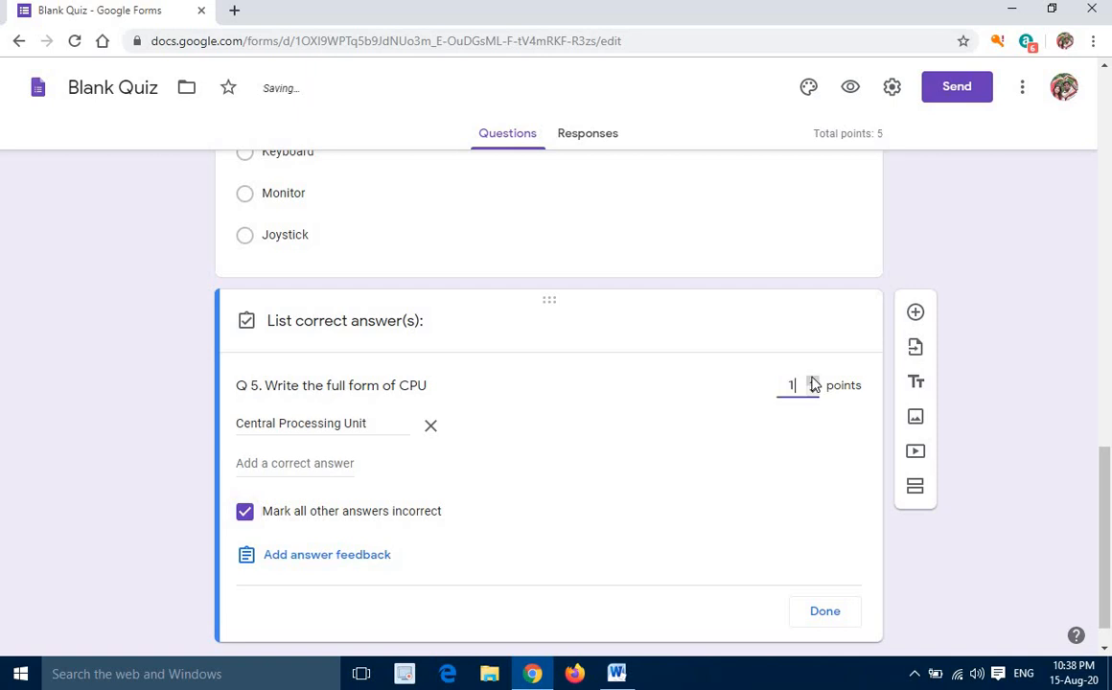
{"action": "left_click", "coordinate": [813, 383]}
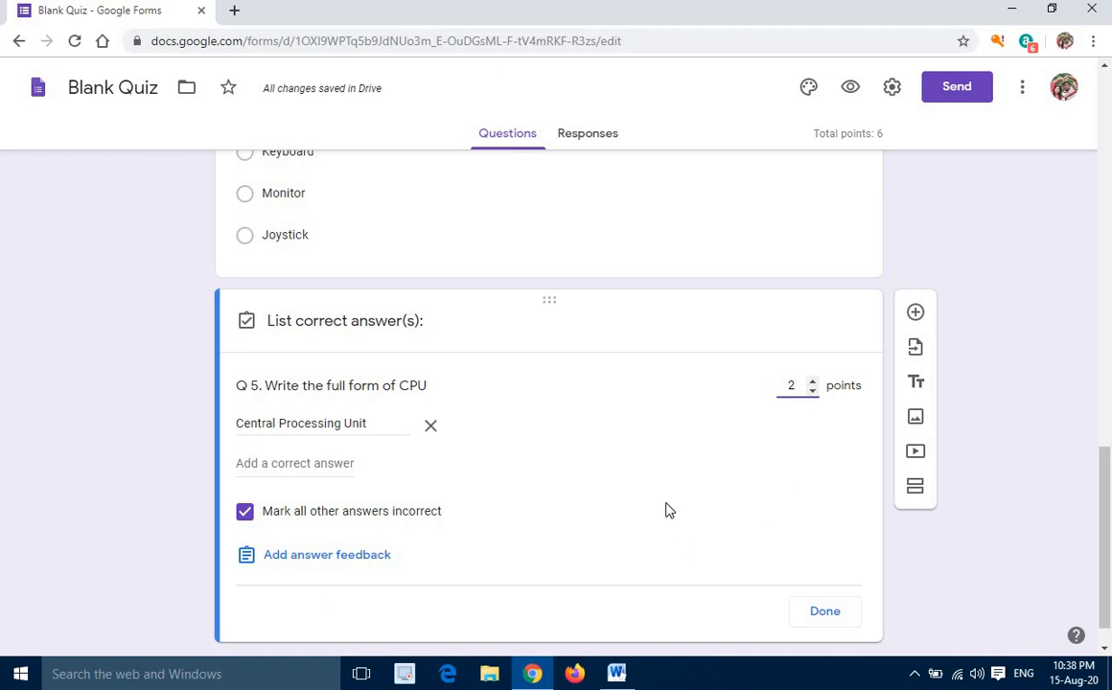
{"action": "scroll", "coordinate": [767, 522], "scroll_direction": "down", "scroll_amount": 1}
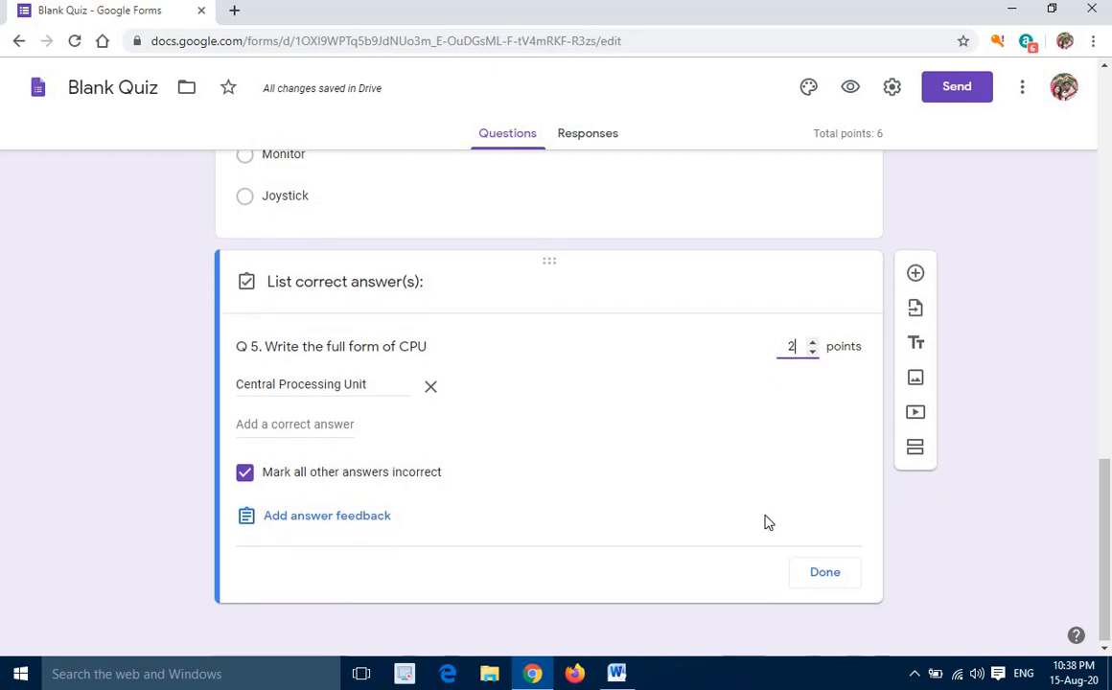
{"action": "left_click", "coordinate": [823, 570]}
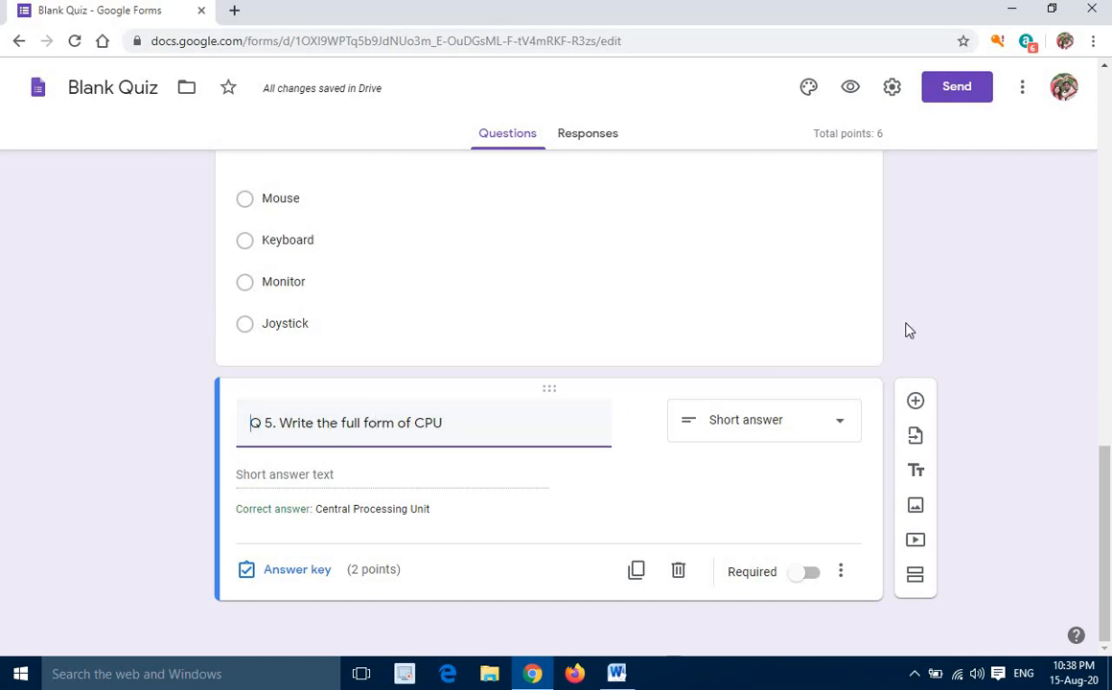
Add a checkboxes question below Q 5 with the text "Q 6. Which of the followings are Input devices?"
{"action": "left_click", "coordinate": [915, 401]}
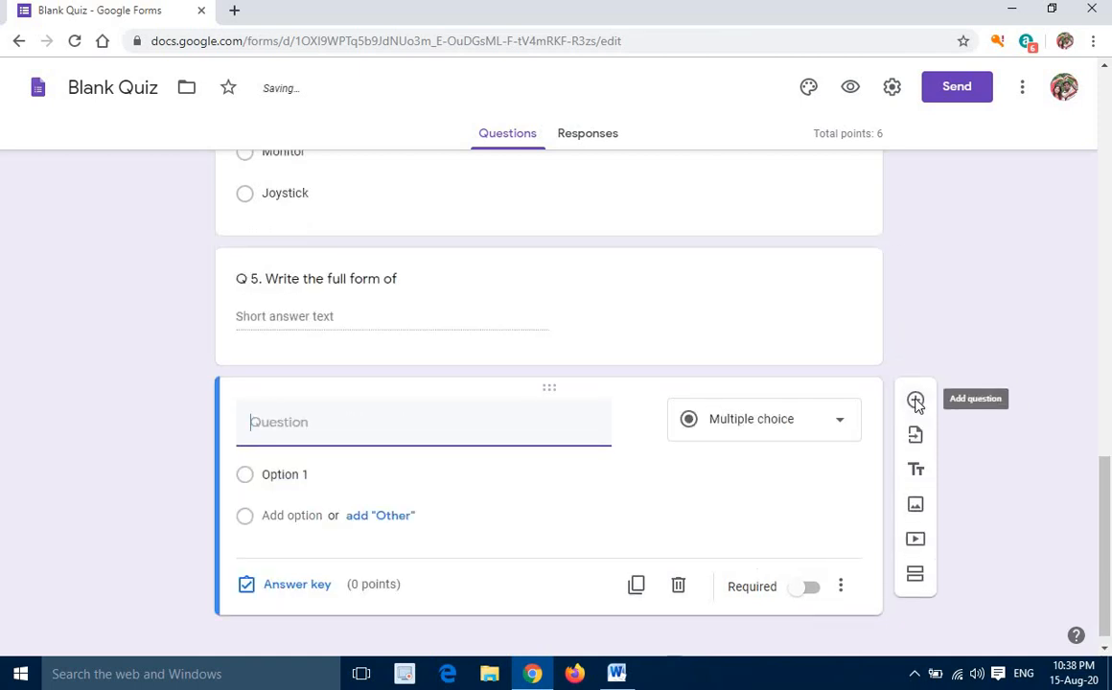
{"action": "type", "text": "Q 6."}
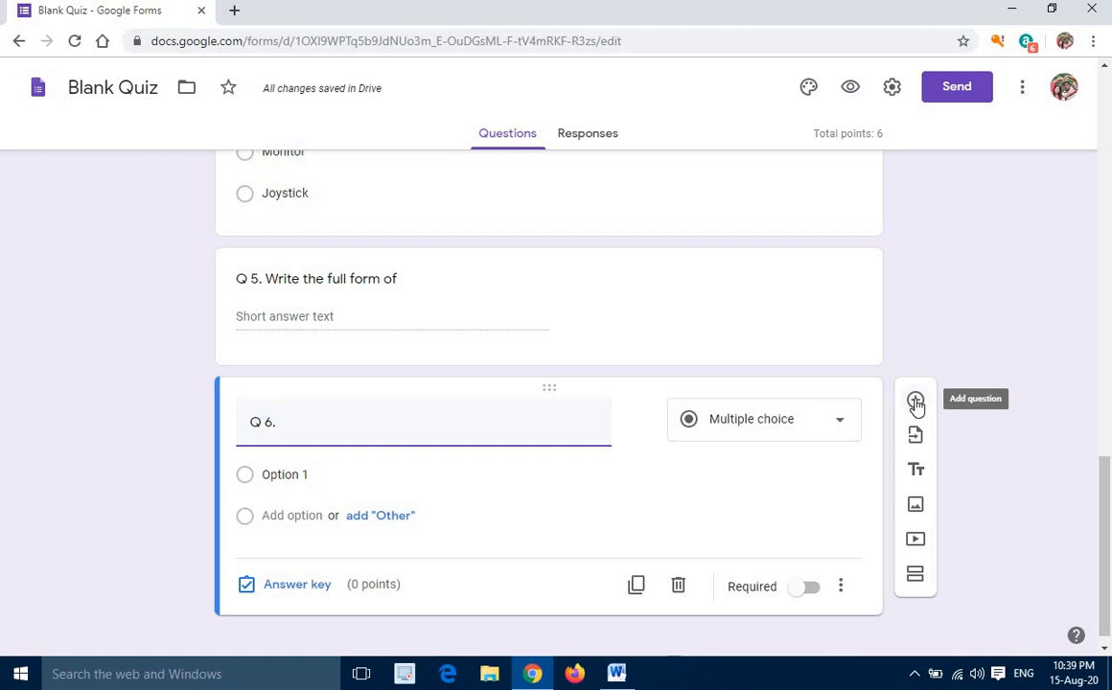
{"action": "type", "text": "Which of the f"}
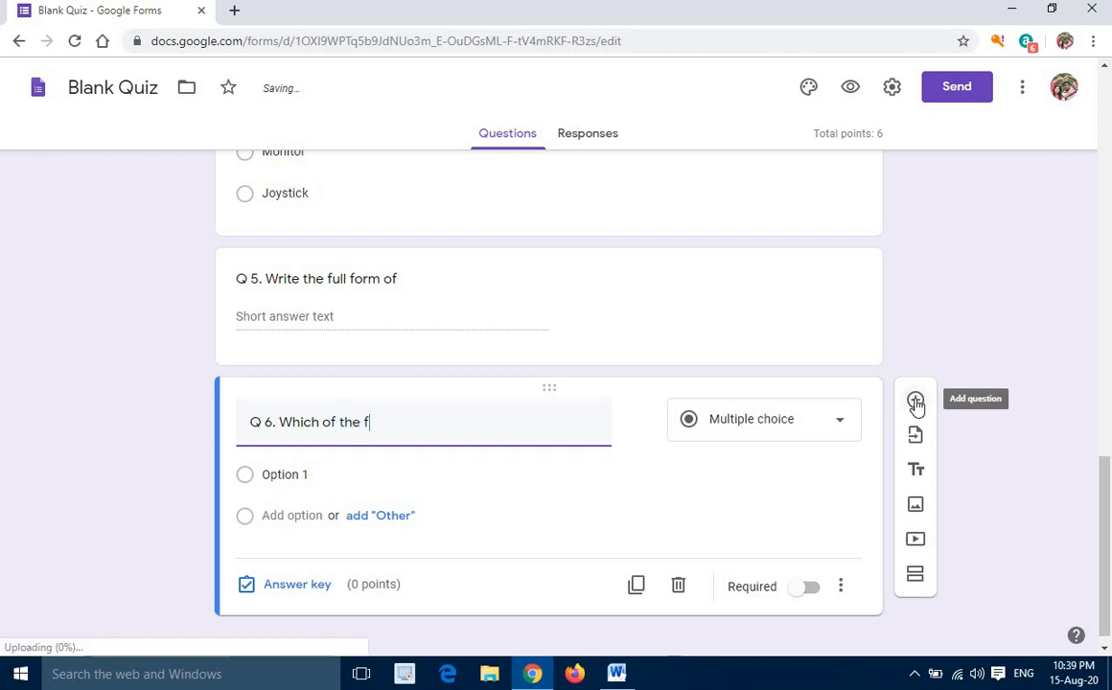
{"action": "type", "text": "ollowings are Inpu"}
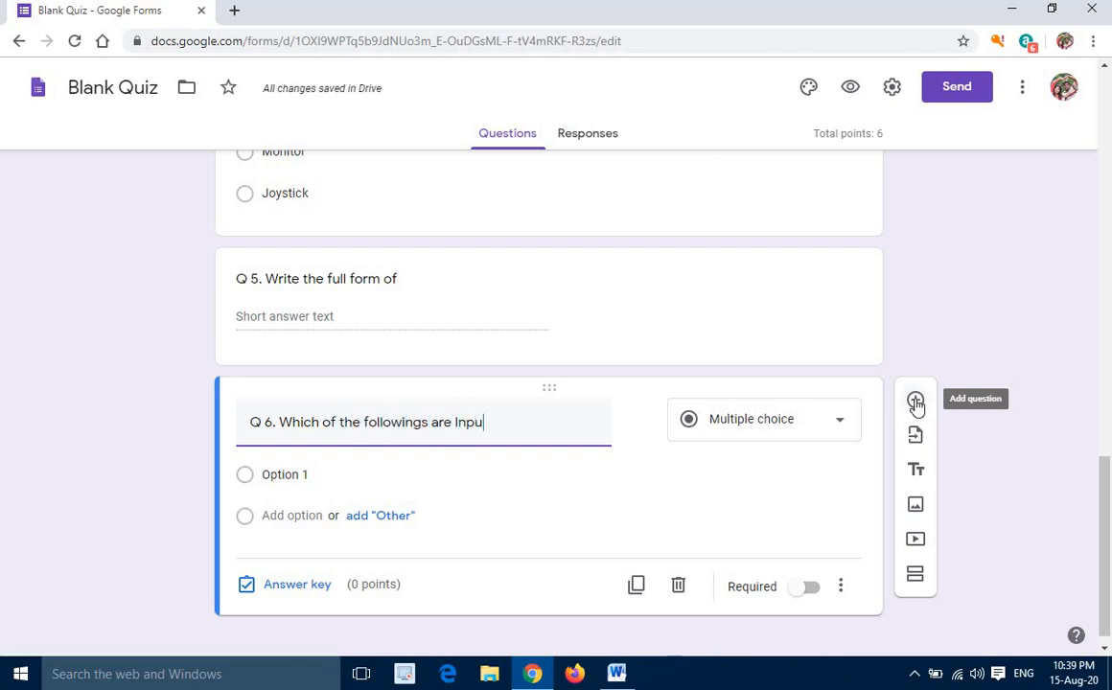
{"action": "type", "text": "t devices?"}
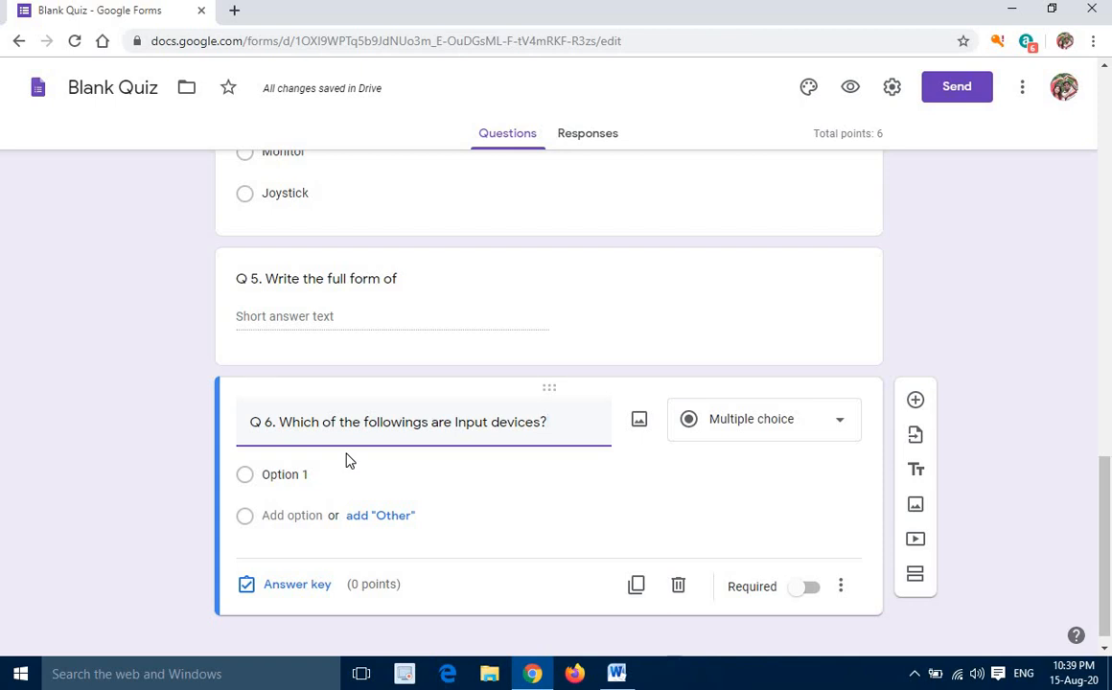
{"action": "left_click", "coordinate": [843, 429]}
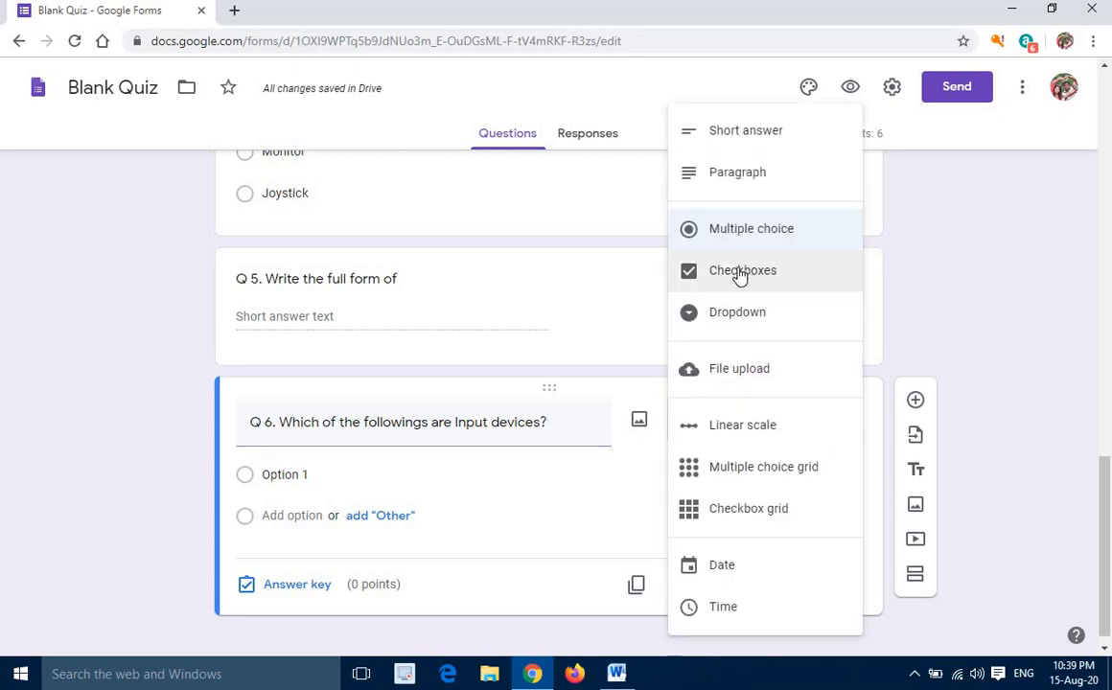
{"action": "left_click", "coordinate": [739, 273]}
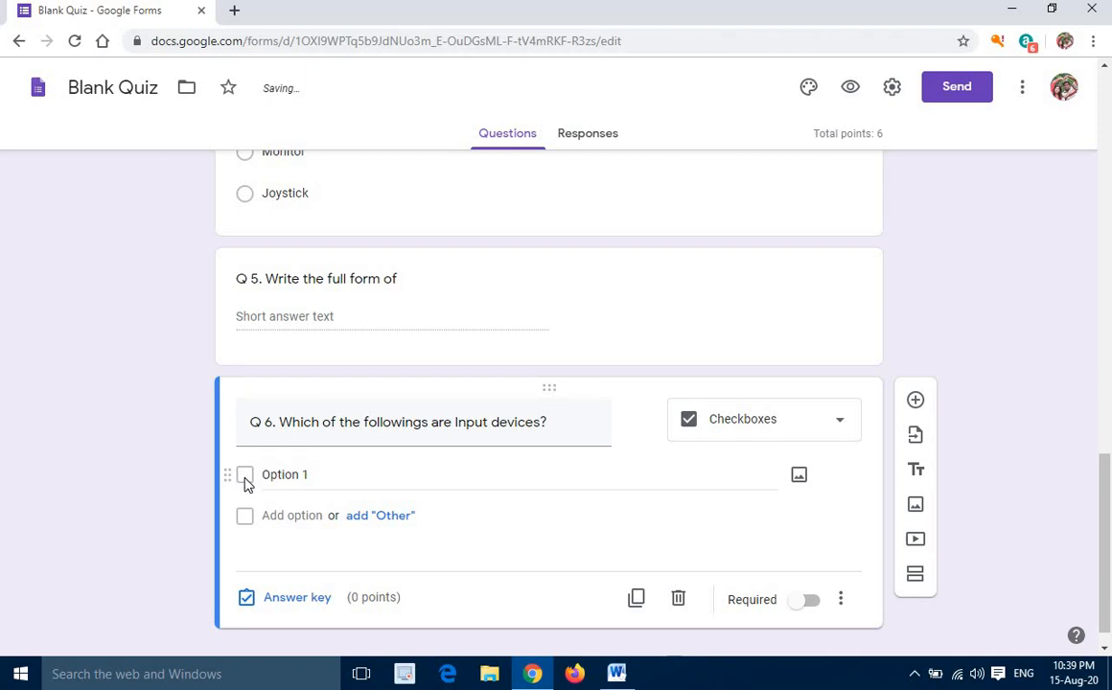
Enter "Mouse", "Keyboard" and "Monitor" as answer options of question Q 6 and include an "Other" option
{"action": "left_click", "coordinate": [353, 474]}
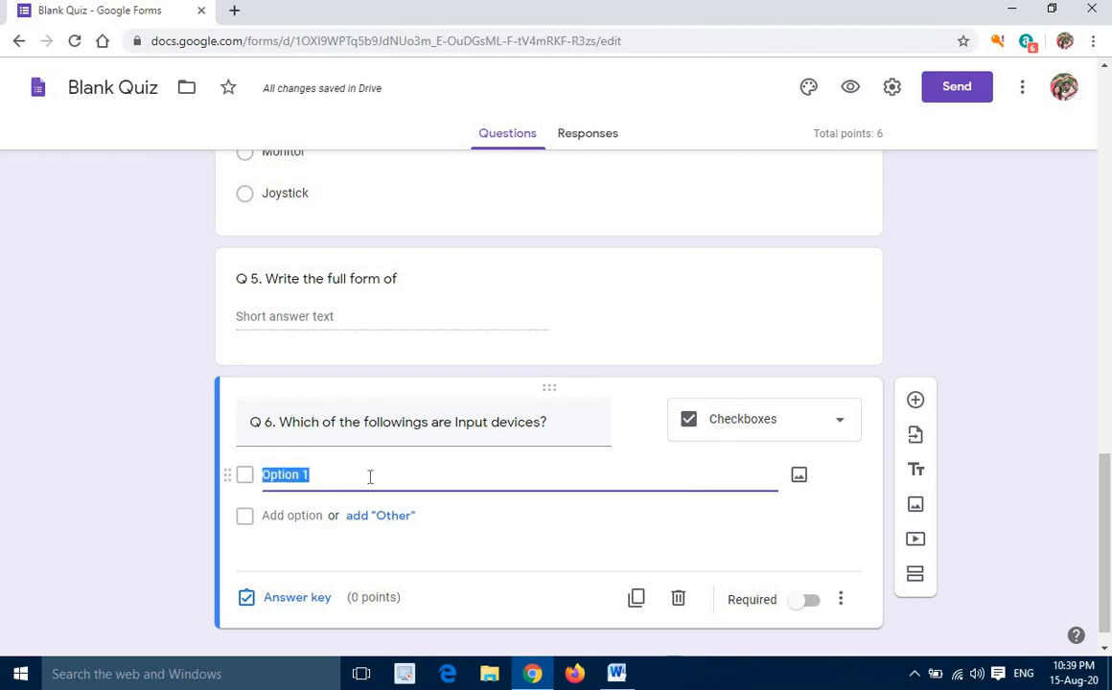
{"action": "type", "text": "Mouse"}
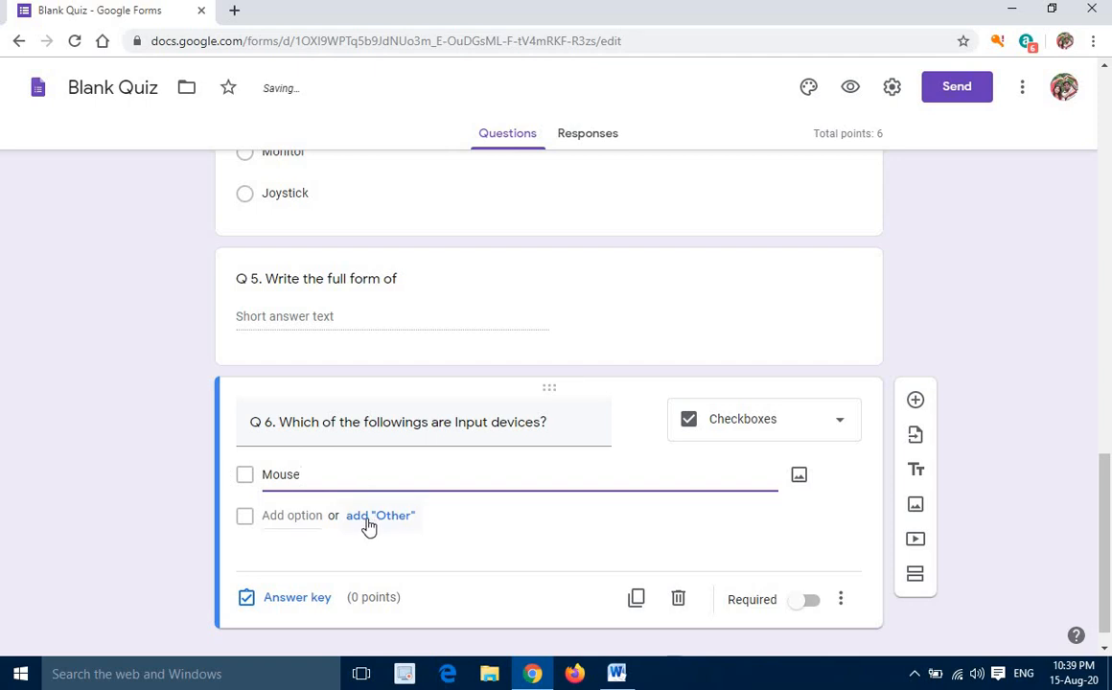
{"action": "left_click", "coordinate": [365, 518]}
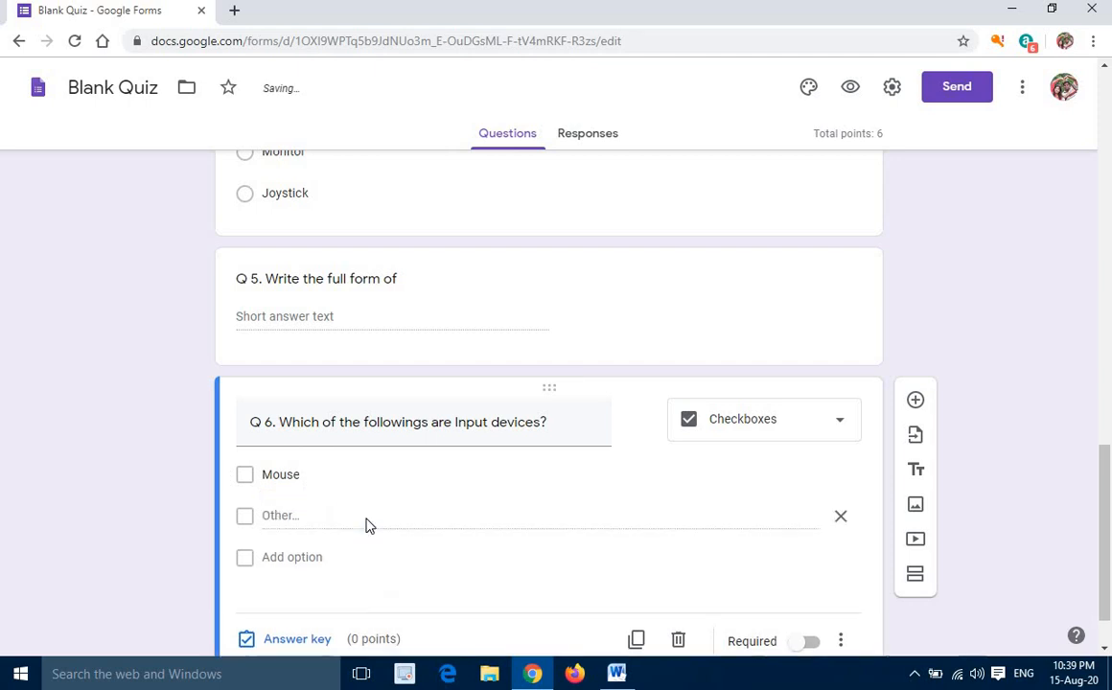
{"action": "left_click", "coordinate": [275, 556]}
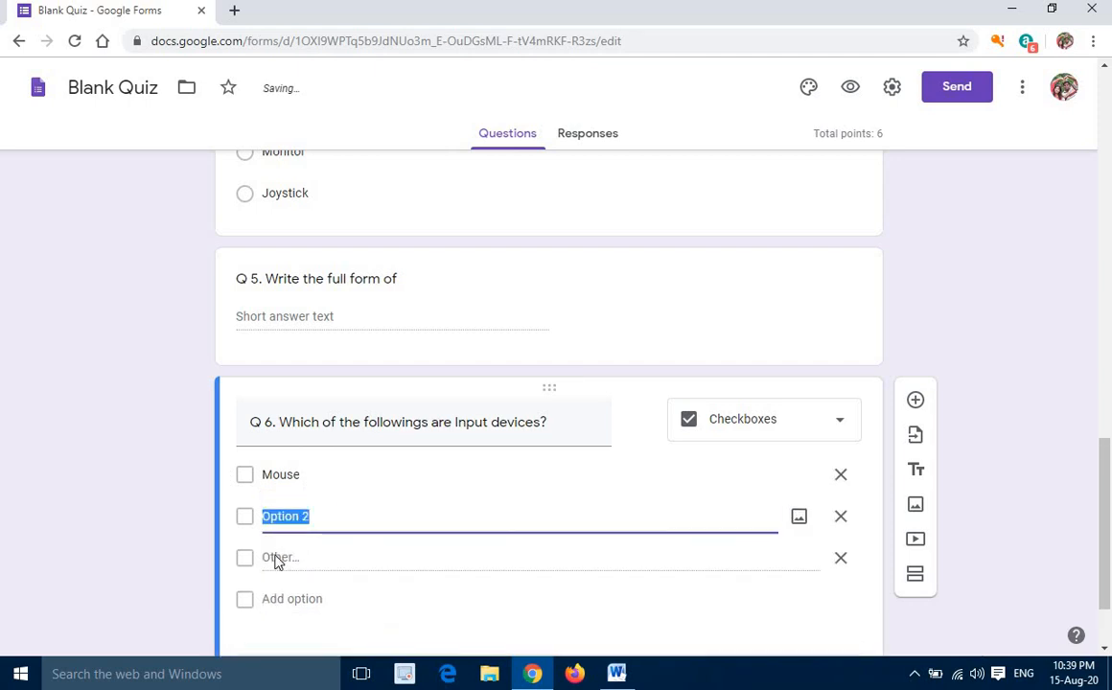
{"action": "type", "text": "Keybo"}
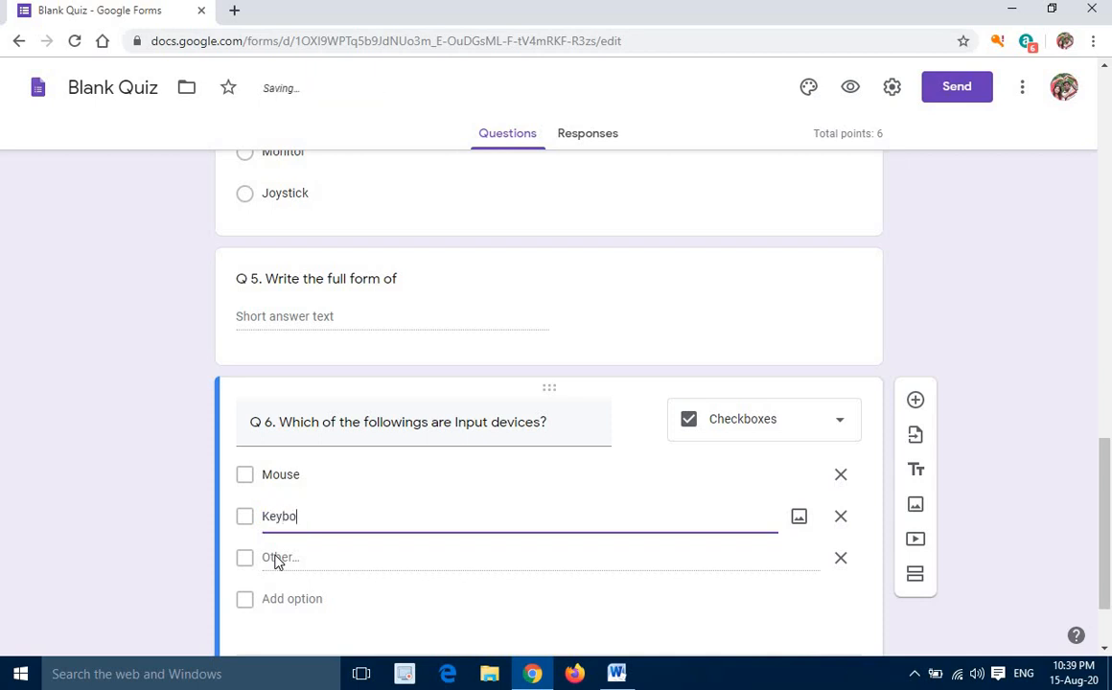
{"action": "type", "text": "ard"}
{"action": "left_click", "coordinate": [274, 599]}
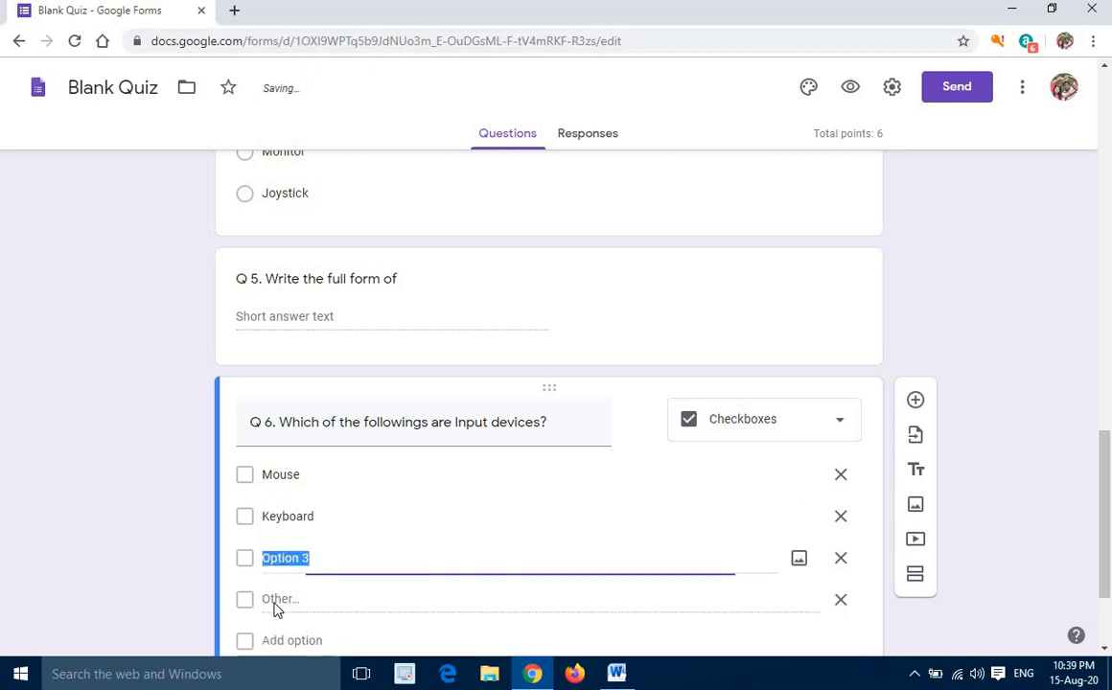
{"action": "type", "text": "Monitor"}
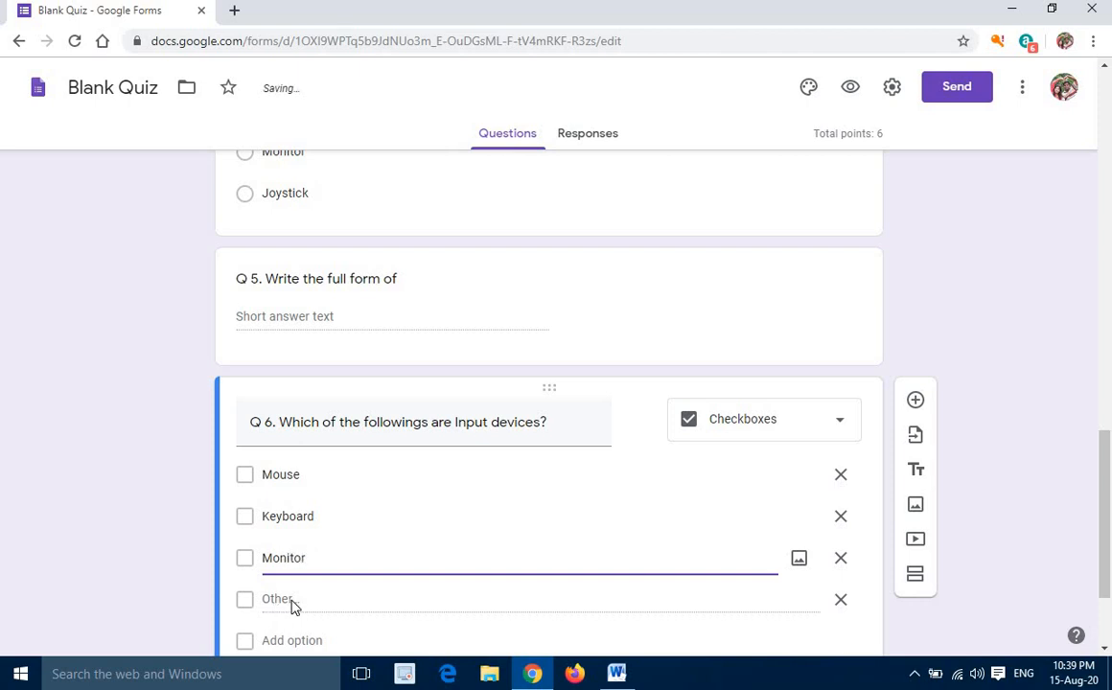
{"action": "left_click", "coordinate": [292, 603]}
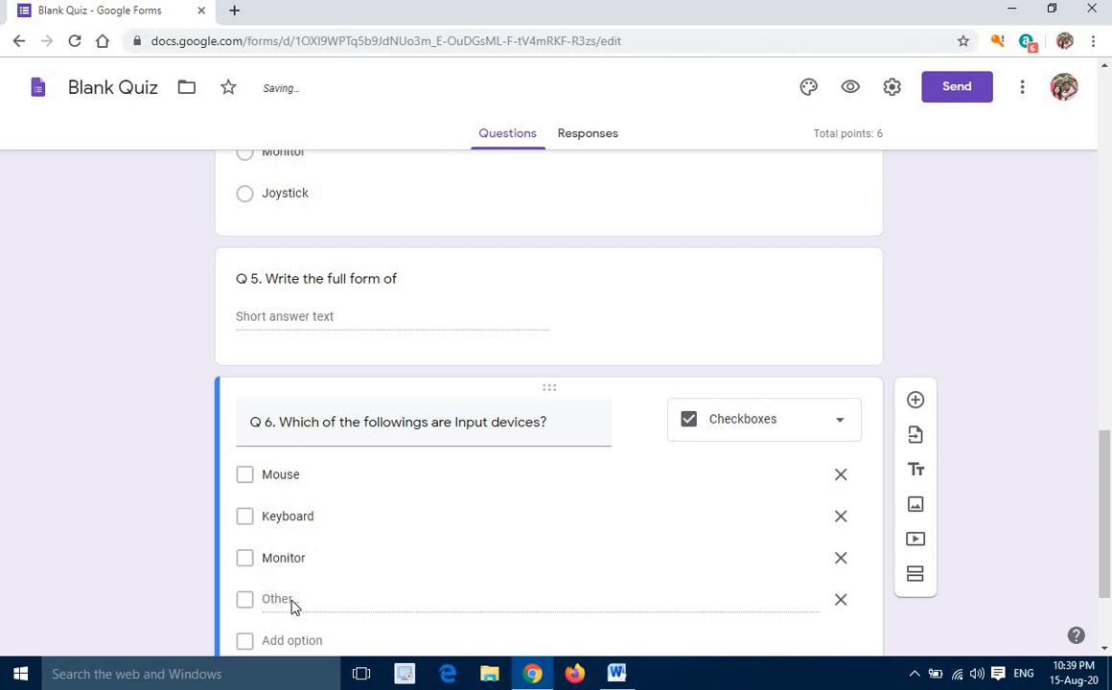
Add "Projector" and "Joystick" as answer options of question Q 6 and remove its "Other" option
{"action": "scroll", "coordinate": [303, 595], "scroll_direction": "down", "scroll_amount": 3}
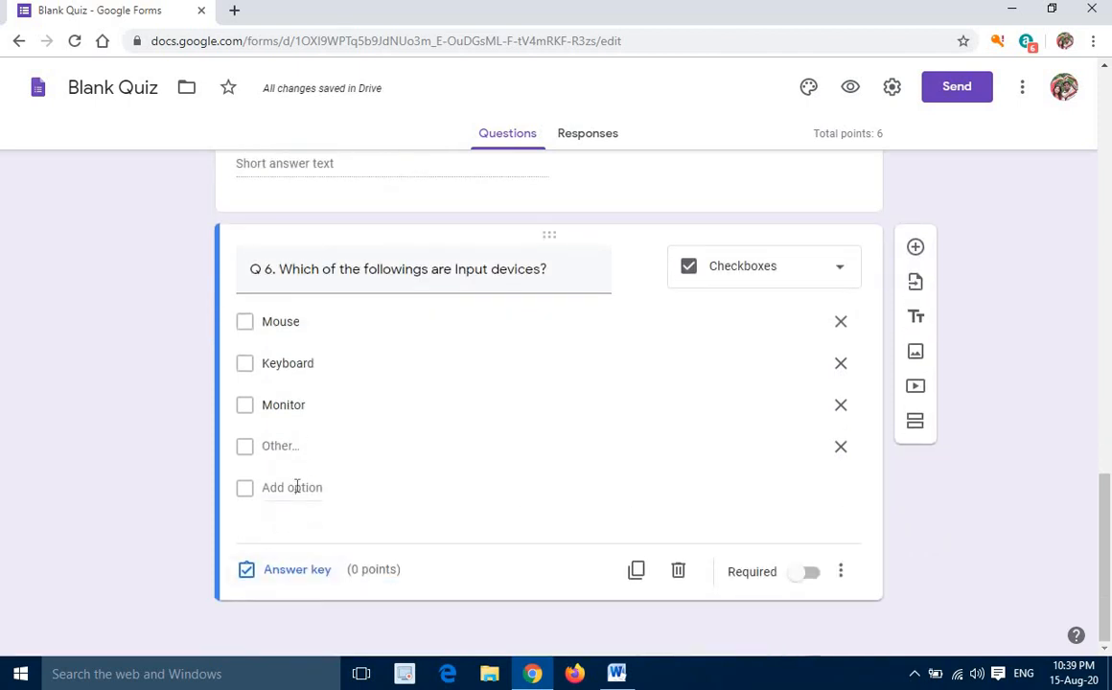
{"action": "left_click", "coordinate": [295, 491]}
{"action": "type", "text": "P"}
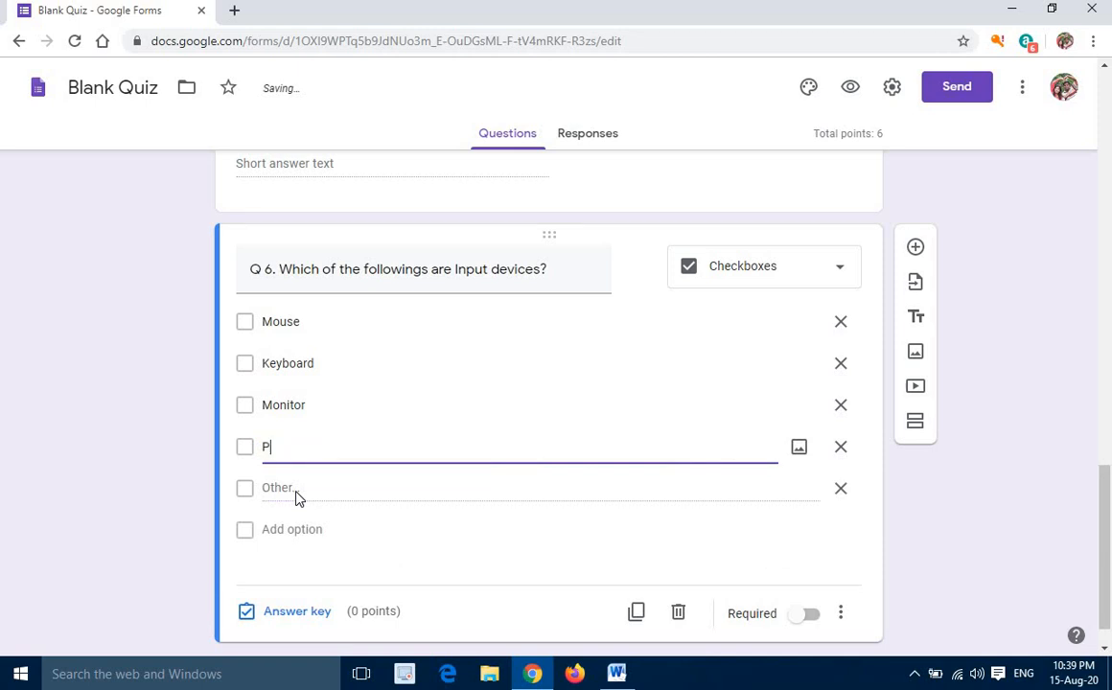
{"action": "type", "text": "rojector"}
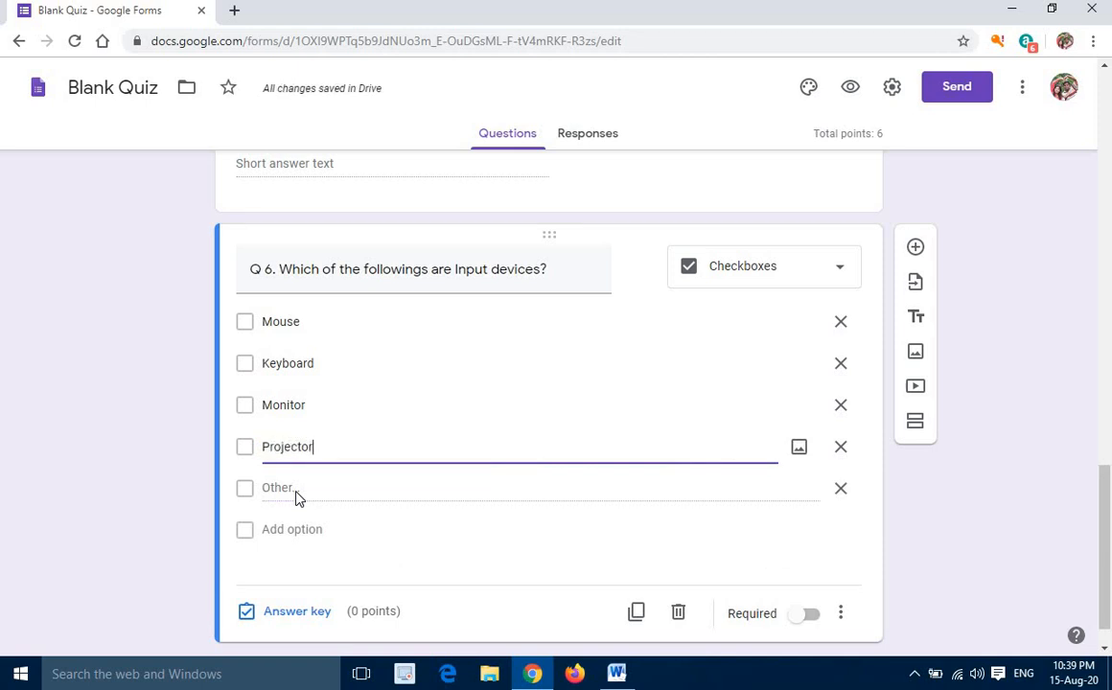
{"action": "left_click", "coordinate": [294, 529]}
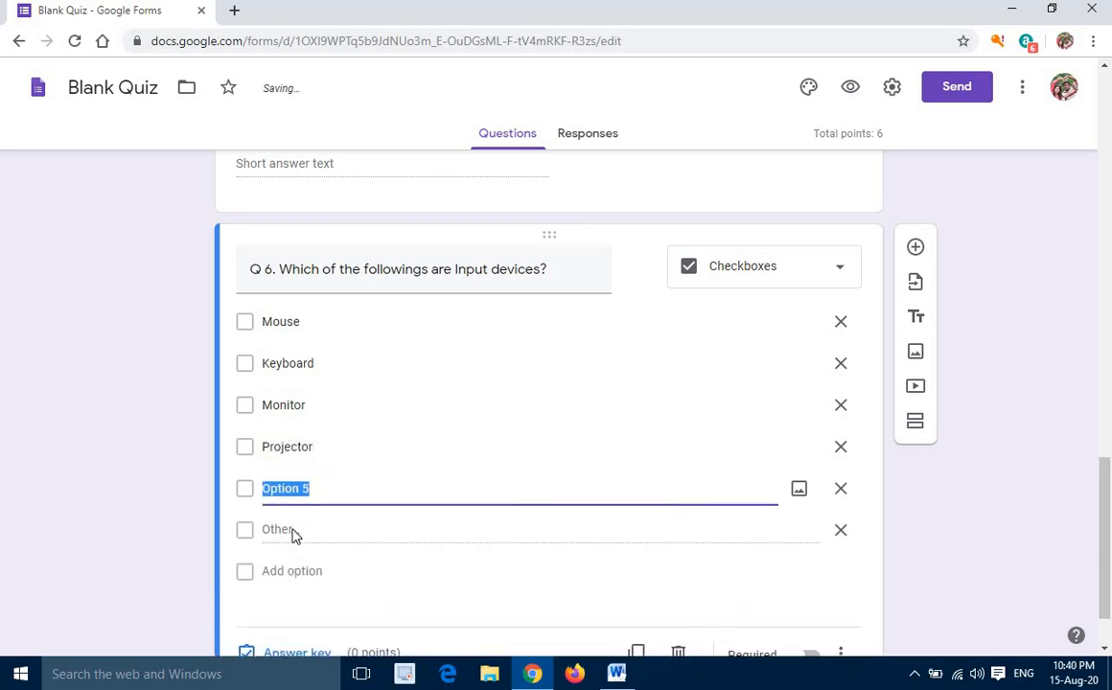
{"action": "type", "text": "Joyst"}
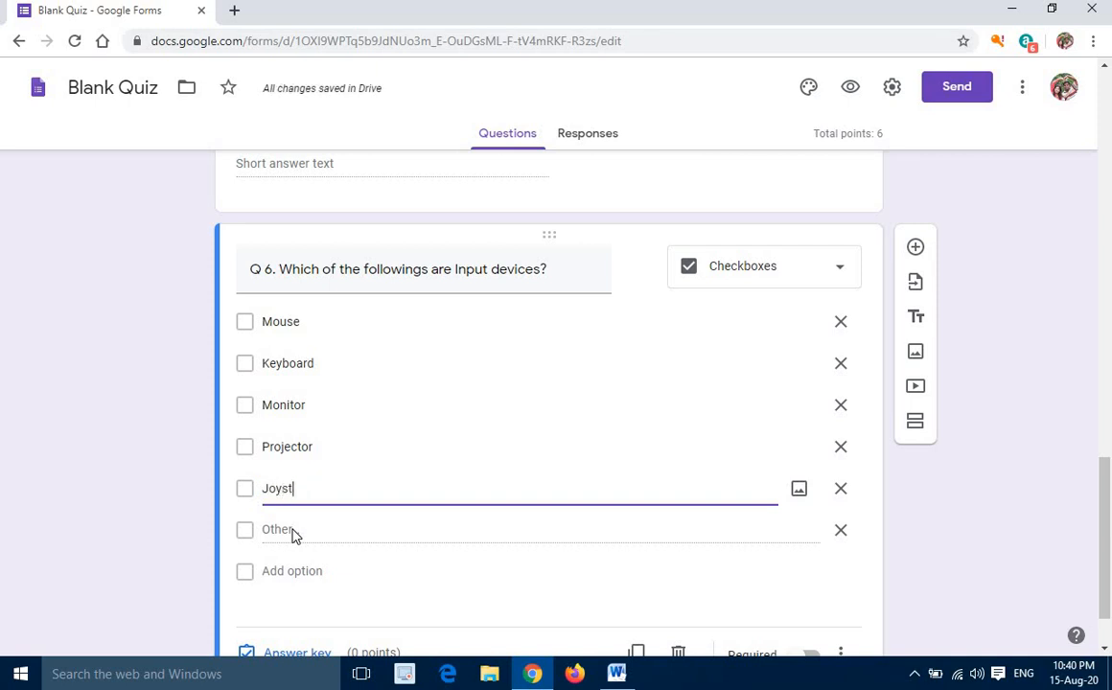
{"action": "type", "text": "ick"}
{"action": "left_click", "coordinate": [840, 532]}
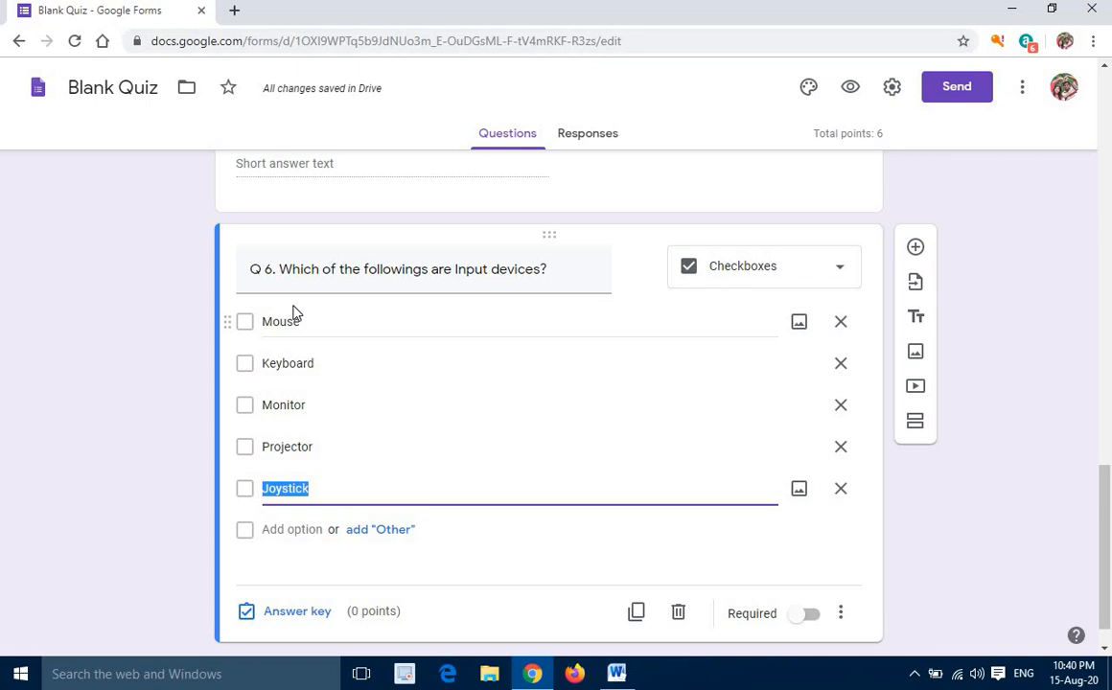
Compare the multiple-choice options of question Q 4 with the checkbox options of question Q 6
{"action": "scroll", "coordinate": [345, 343], "scroll_direction": "up", "scroll_amount": 4}
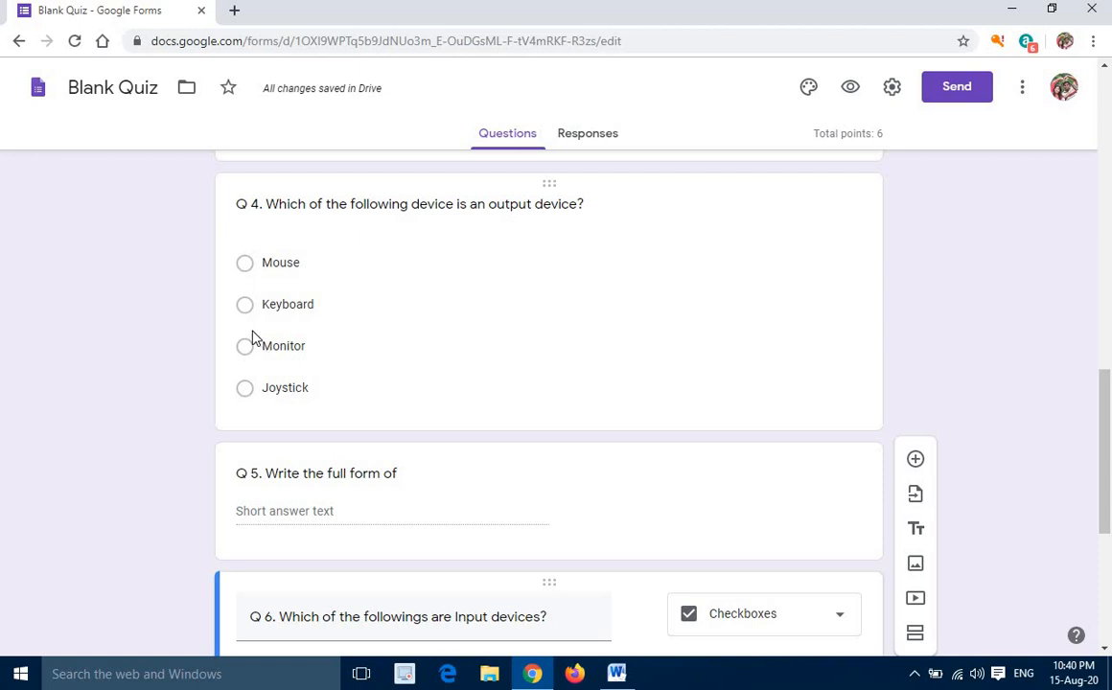
{"action": "scroll", "coordinate": [257, 368], "scroll_direction": "down", "scroll_amount": 4}
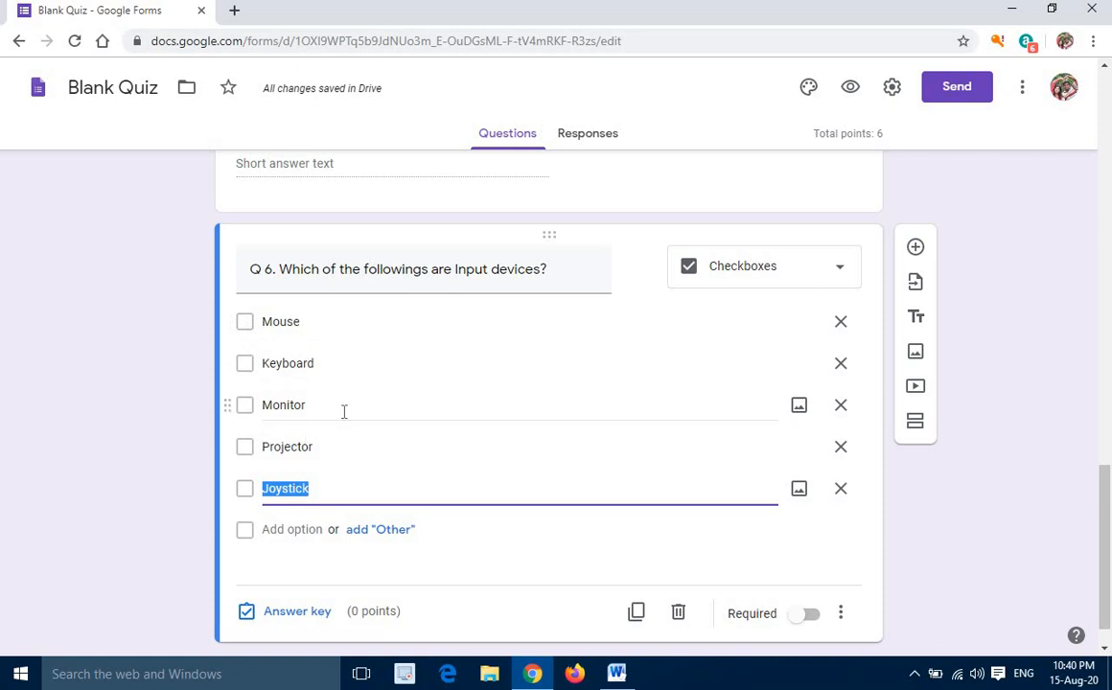
{"action": "scroll", "coordinate": [273, 363], "scroll_direction": "up", "scroll_amount": 3}
{"action": "scroll", "coordinate": [273, 363], "scroll_direction": "up", "scroll_amount": 1}
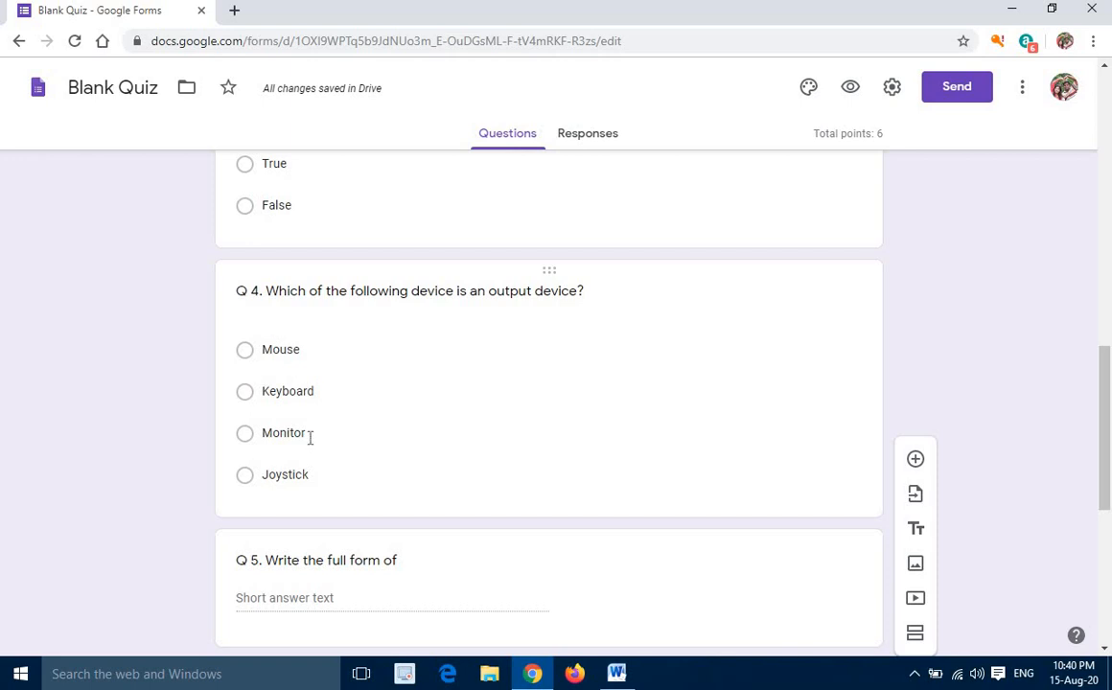
{"action": "scroll", "coordinate": [283, 435], "scroll_direction": "down", "scroll_amount": 1}
{"action": "scroll", "coordinate": [283, 435], "scroll_direction": "down", "scroll_amount": 4}
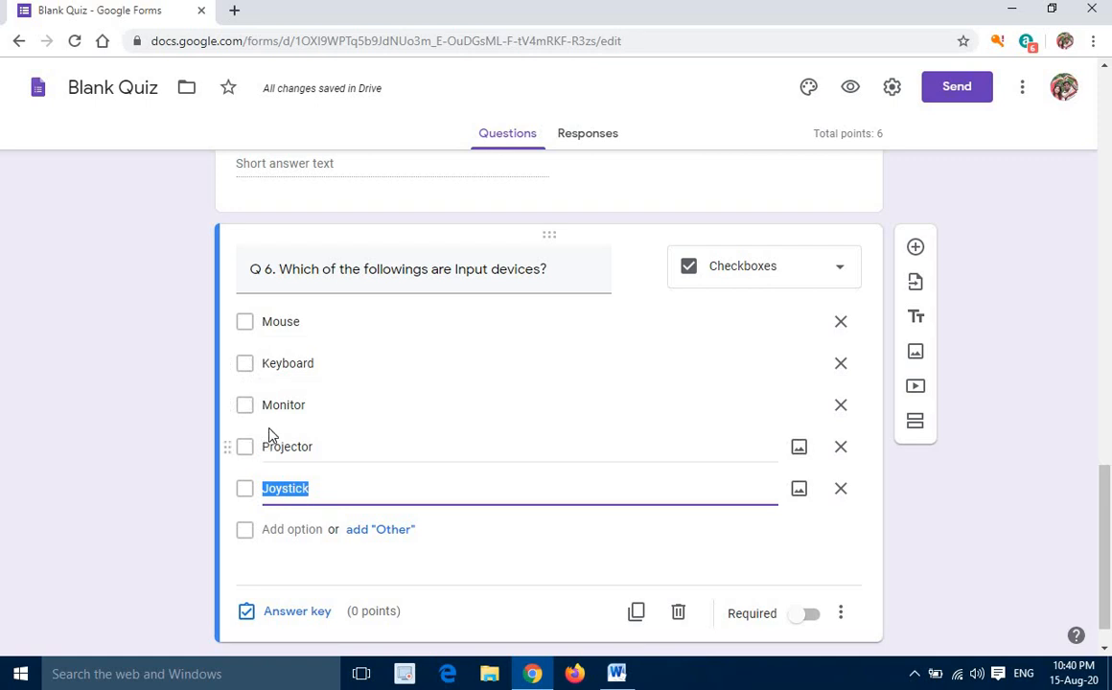
{"action": "scroll", "coordinate": [269, 434], "scroll_direction": "down", "scroll_amount": 1}
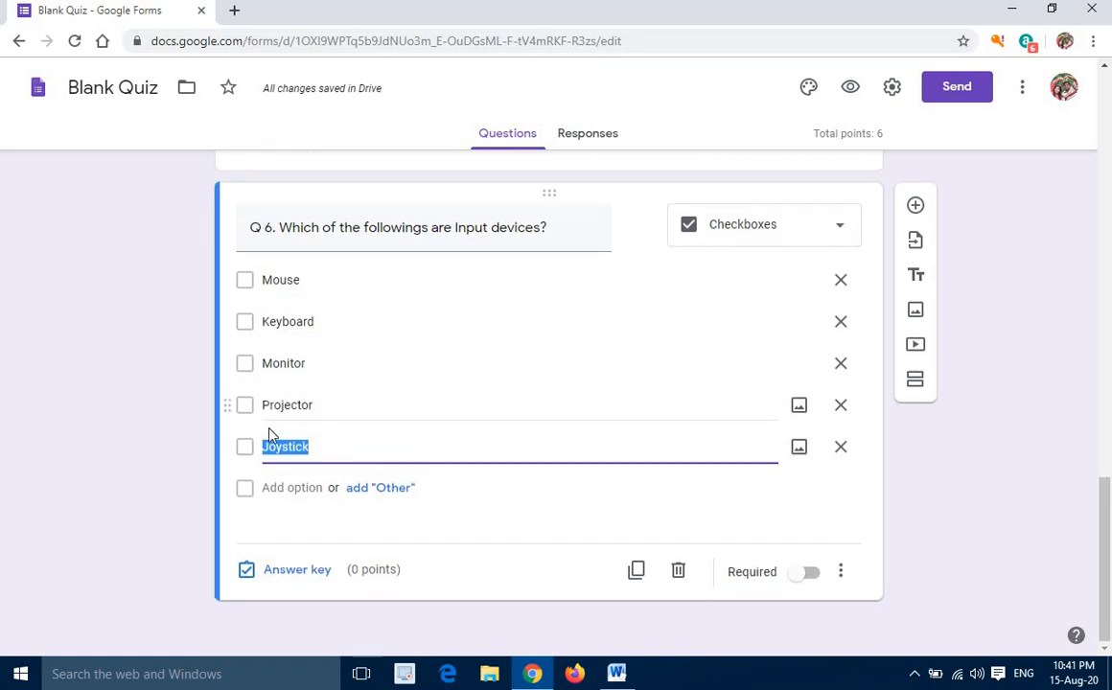
Mark Mouse, Keyboard and Joystick as the correct answers of question Q 6 and make it worth 3 points
{"action": "left_click", "coordinate": [304, 572]}
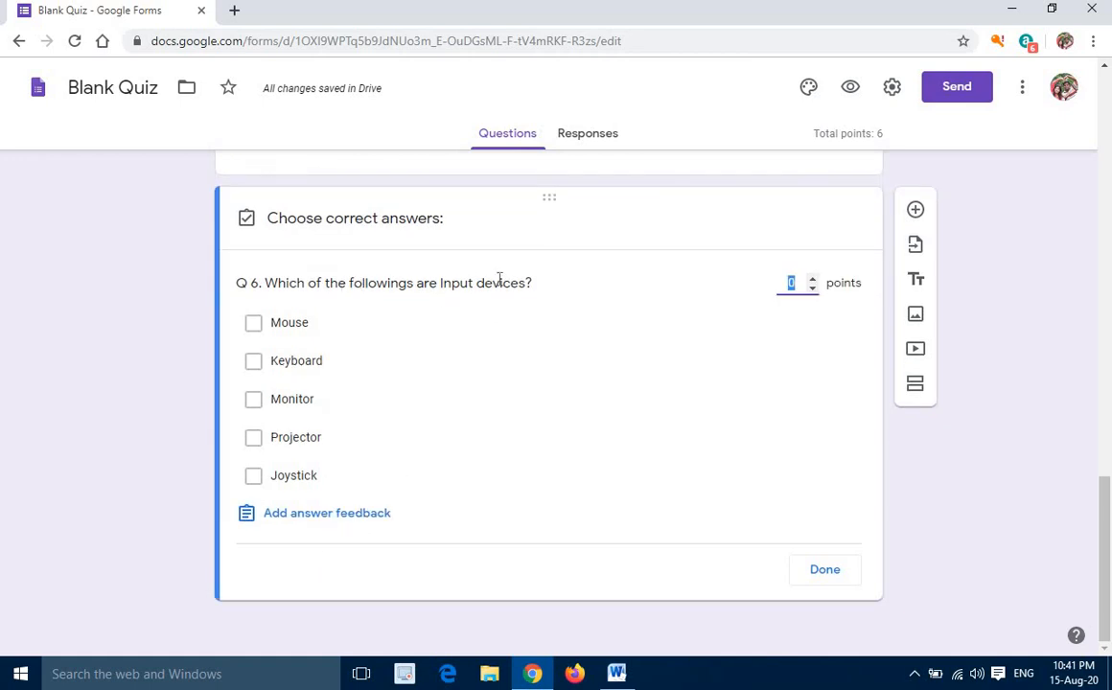
{"action": "left_click", "coordinate": [255, 327]}
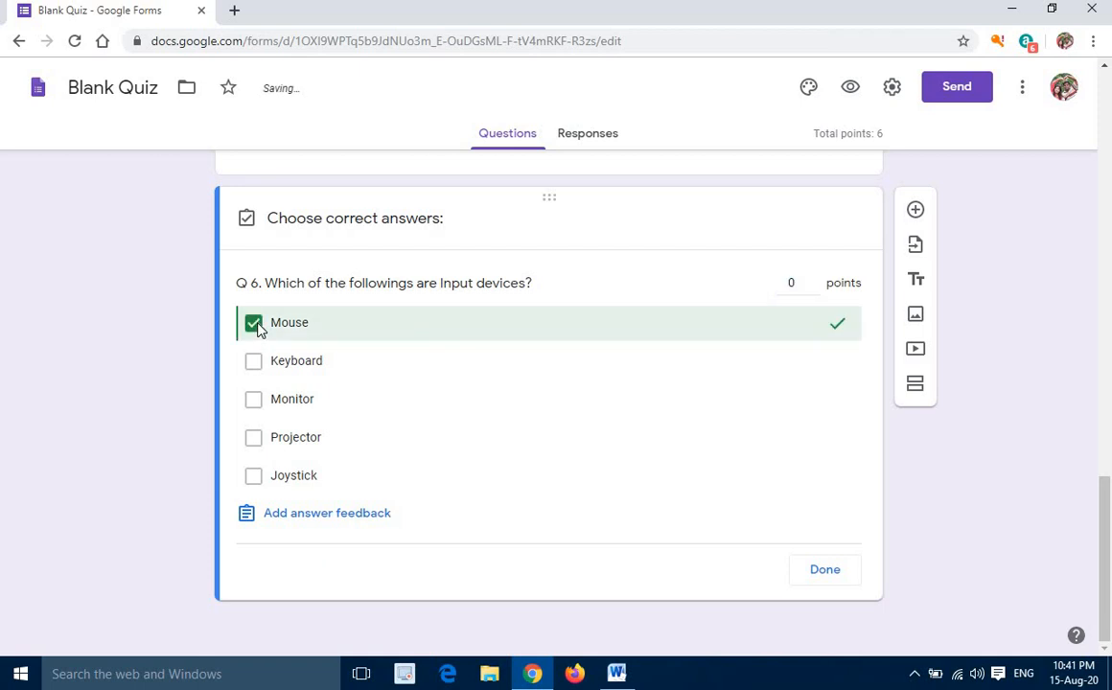
{"action": "left_click", "coordinate": [254, 363]}
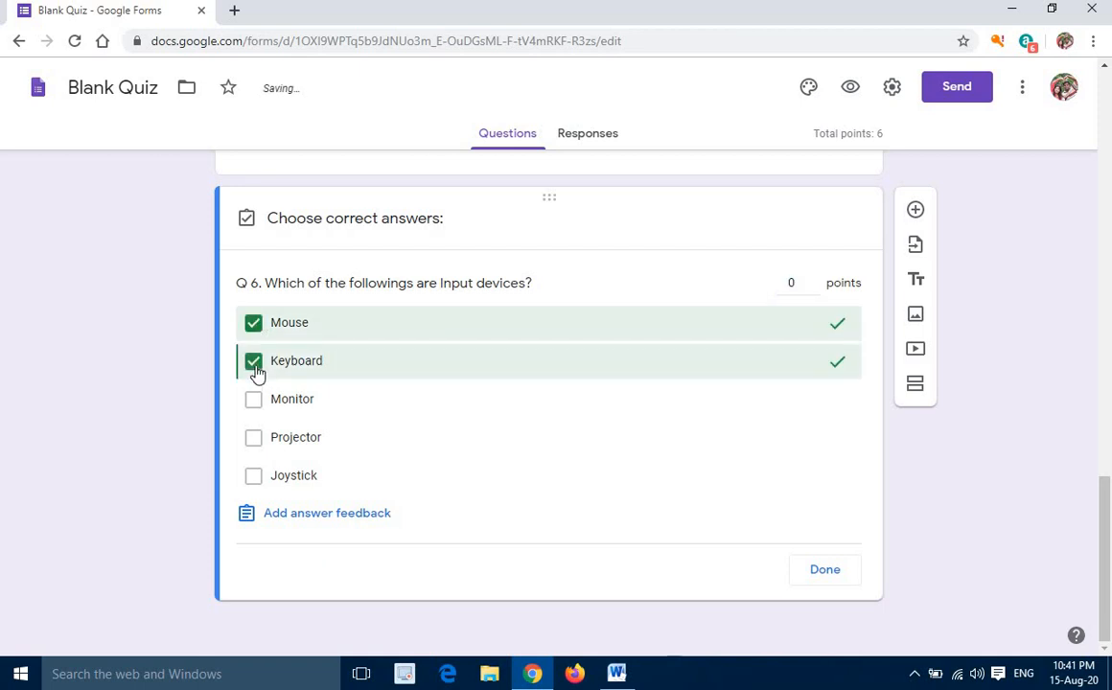
{"action": "left_click", "coordinate": [257, 480]}
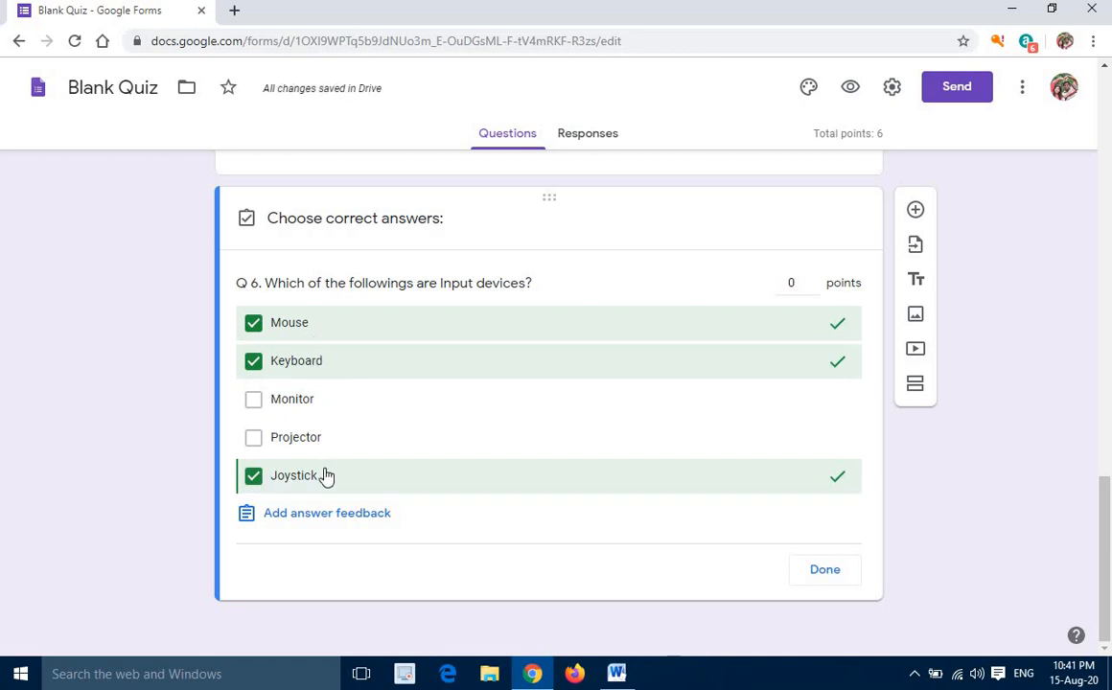
{"action": "left_click", "coordinate": [813, 279]}
{"action": "left_click", "coordinate": [813, 279]}
{"action": "left_click", "coordinate": [813, 279]}
{"action": "left_click", "coordinate": [823, 573]}
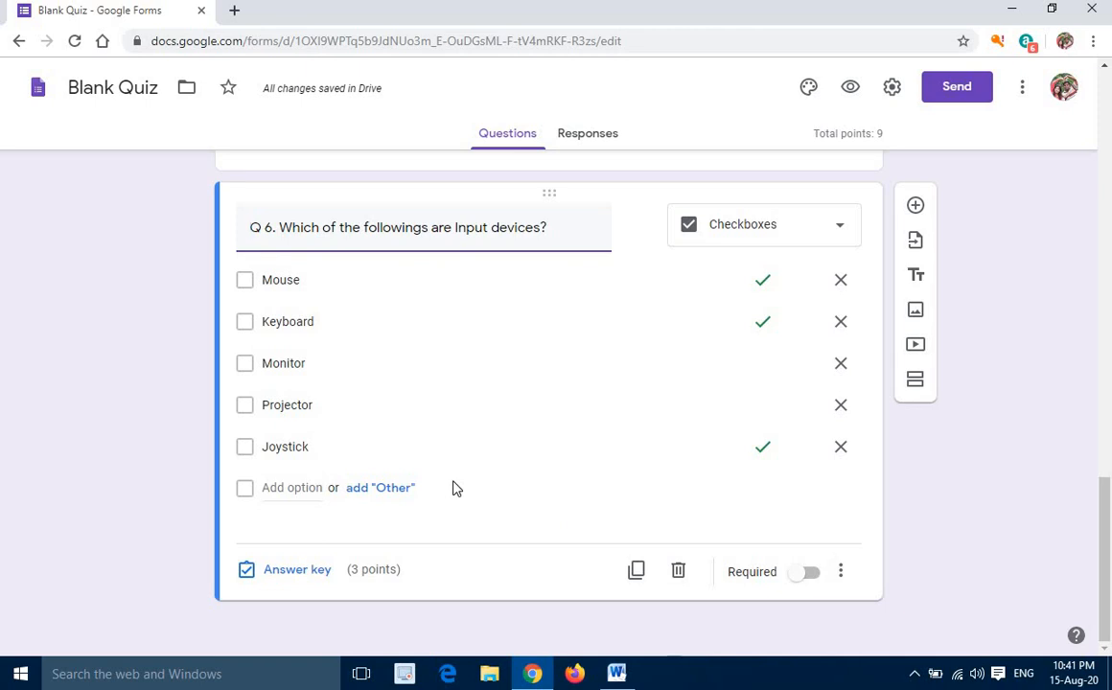
Review the form's questions from the class selection to Q 6 and check the quiz's total points
{"action": "scroll", "coordinate": [450, 442], "scroll_direction": "up", "scroll_amount": 6}
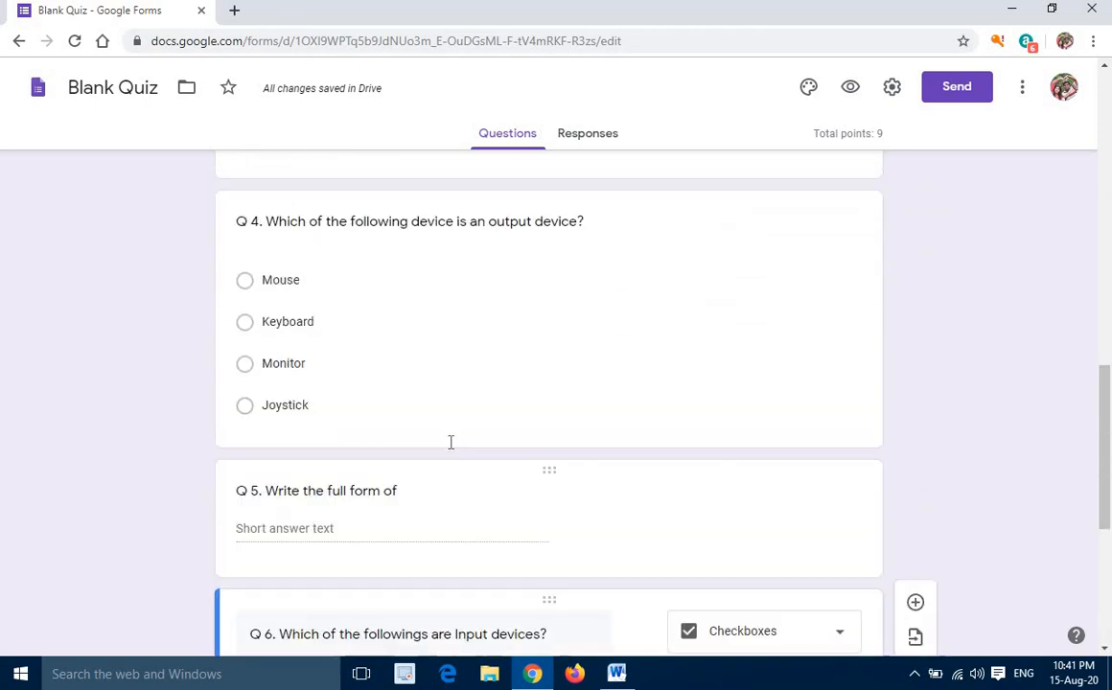
{"action": "scroll", "coordinate": [450, 441], "scroll_direction": "up", "scroll_amount": 7}
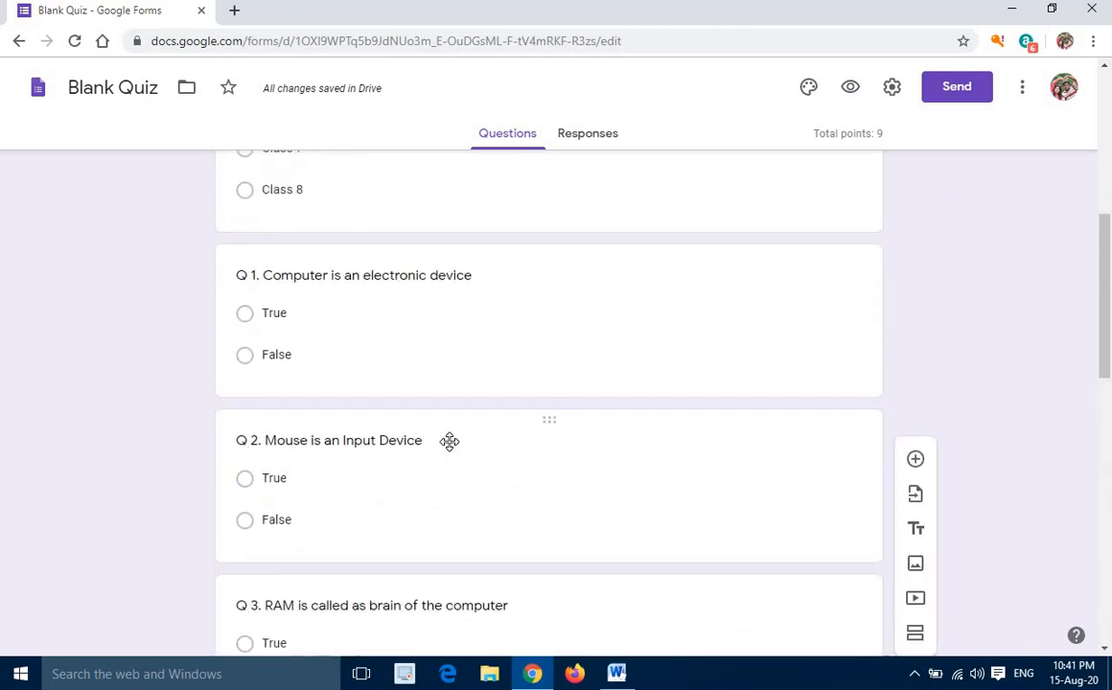
{"action": "scroll", "coordinate": [449, 442], "scroll_direction": "up", "scroll_amount": 2}
{"action": "scroll", "coordinate": [537, 429], "scroll_direction": "down", "scroll_amount": 4}
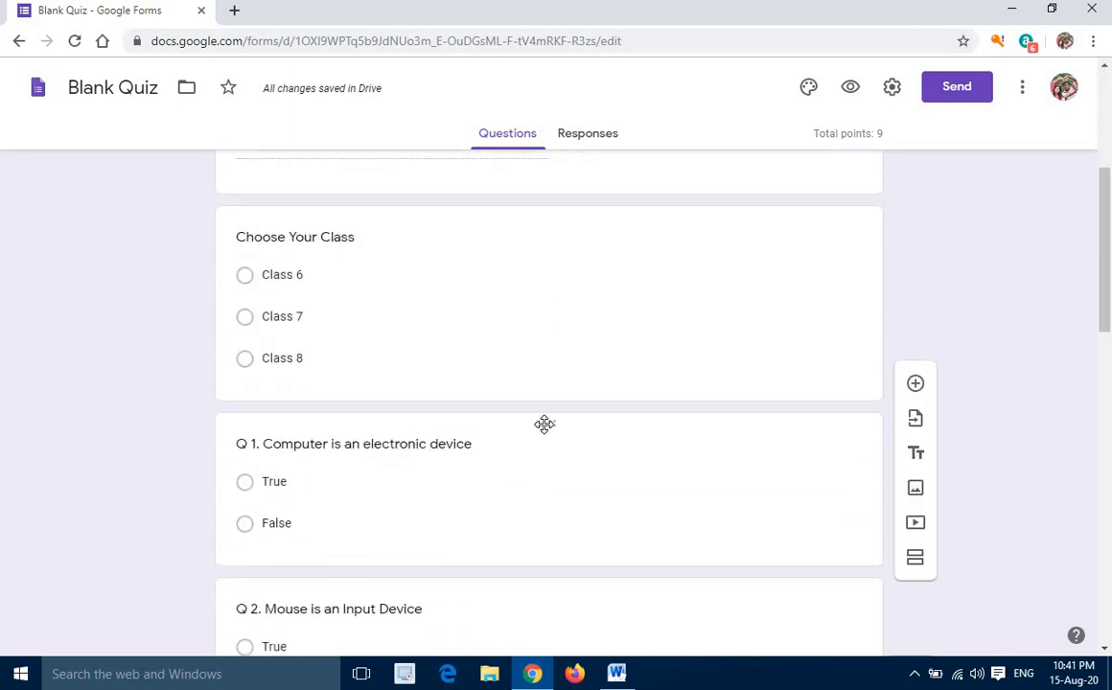
{"action": "scroll", "coordinate": [554, 428], "scroll_direction": "down", "scroll_amount": 4}
{"action": "scroll", "coordinate": [484, 350], "scroll_direction": "down", "scroll_amount": 5}
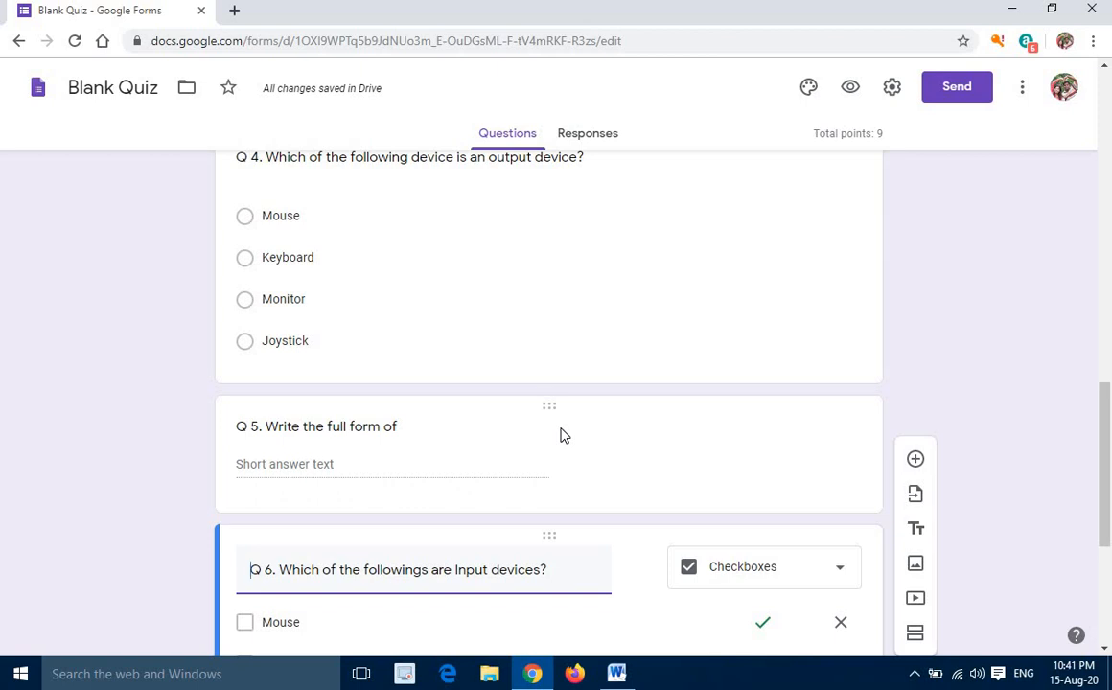
{"action": "scroll", "coordinate": [563, 436], "scroll_direction": "down", "scroll_amount": 4}
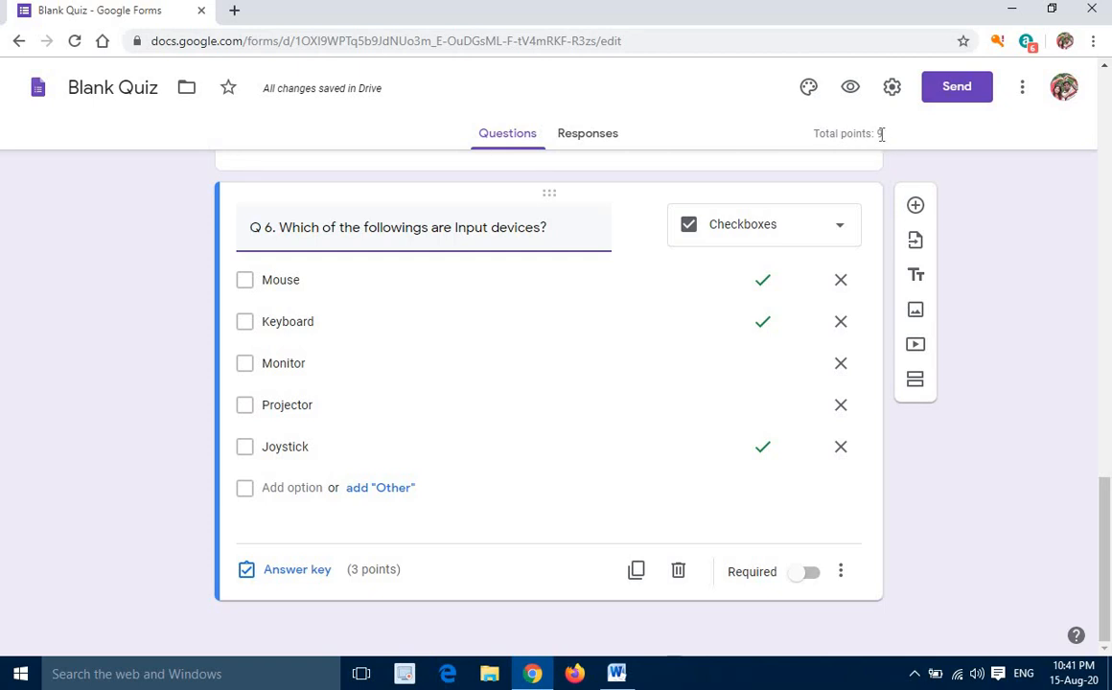
Add a question below Q 6 with the text "Q 7. Write the Full form of WWW"
{"action": "left_click", "coordinate": [916, 207]}
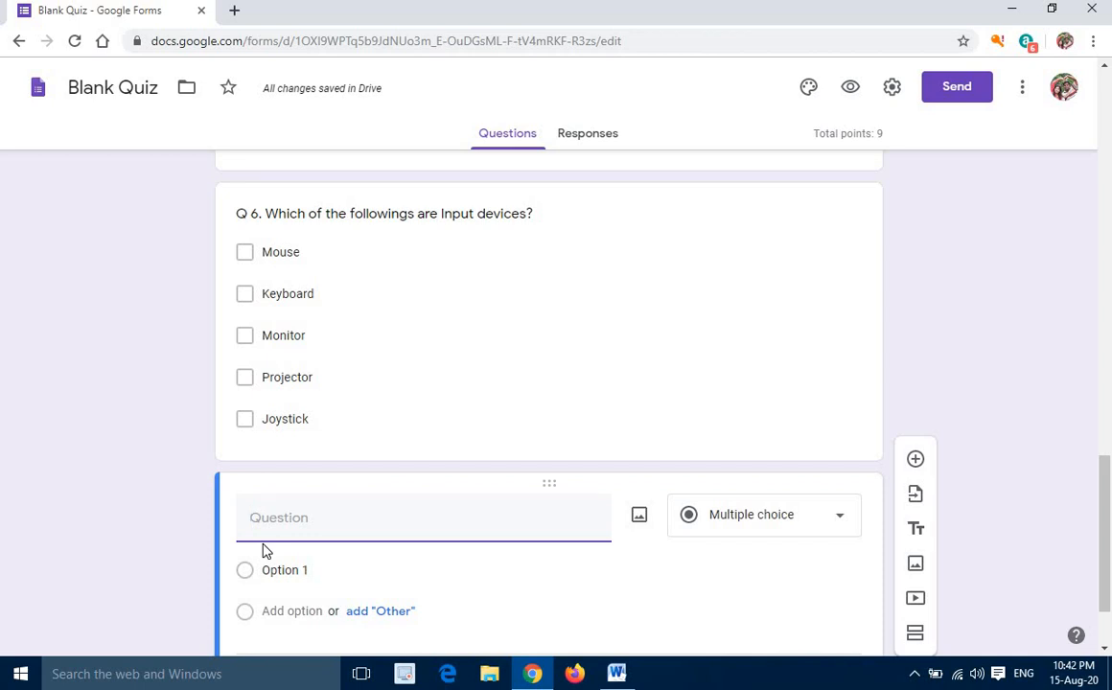
{"action": "type", "text": "Q"}
{"action": "type", "text": "7. Write the "}
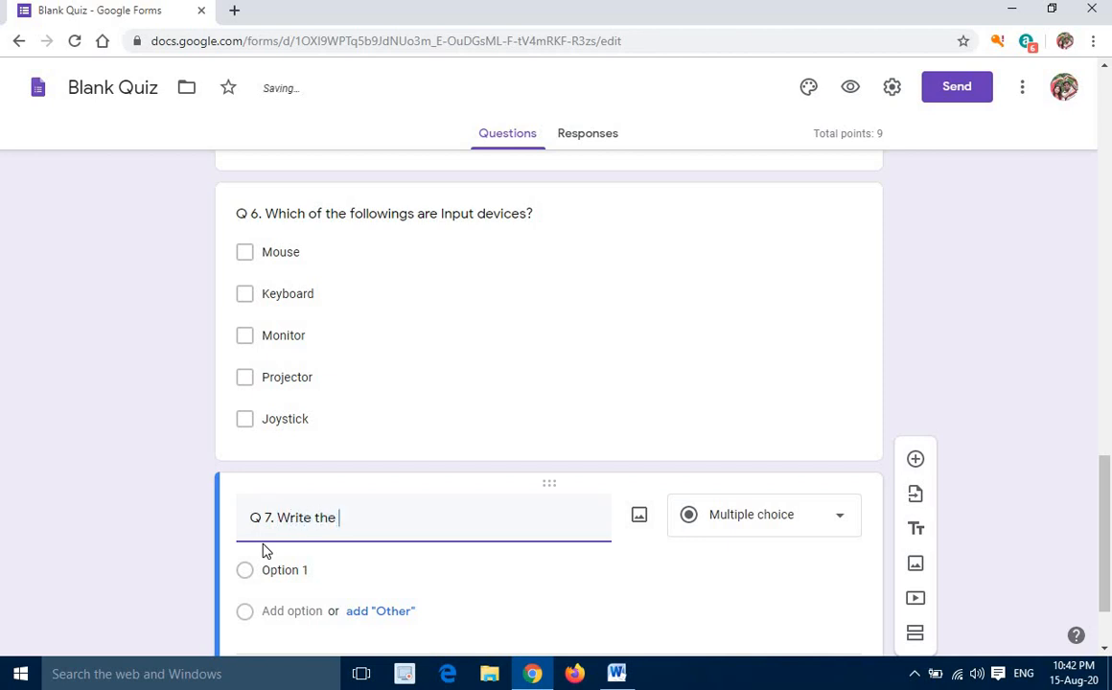
{"action": "type", "text": "Fullform of"}
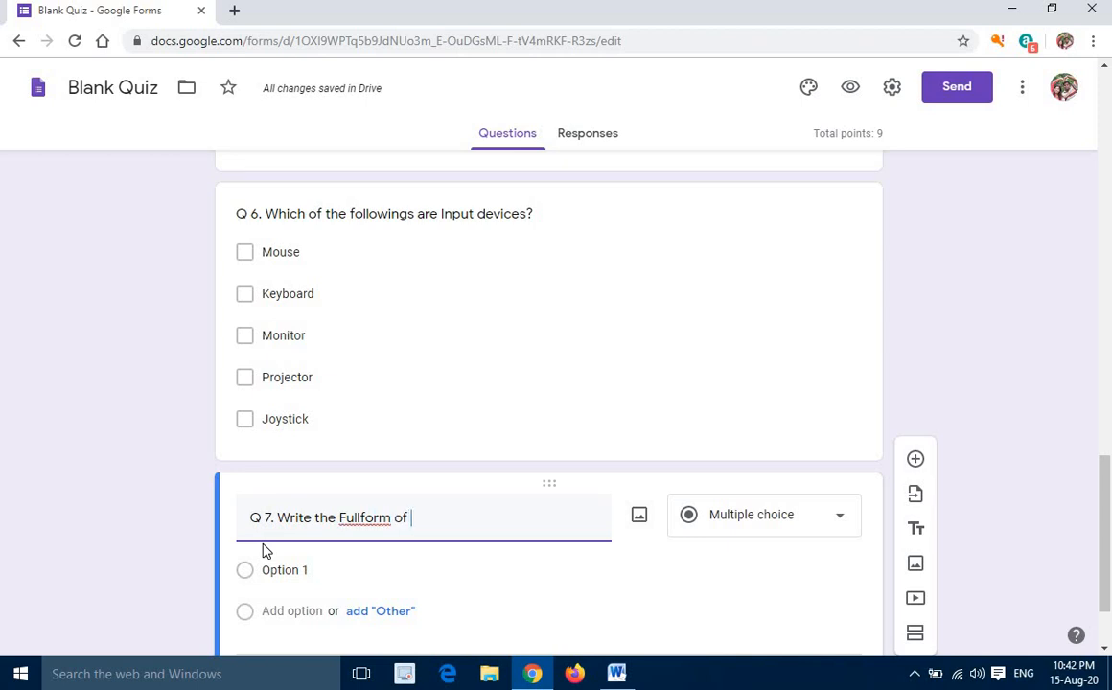
{"action": "left_click", "coordinate": [362, 517]}
{"action": "left_click", "coordinate": [457, 515]}
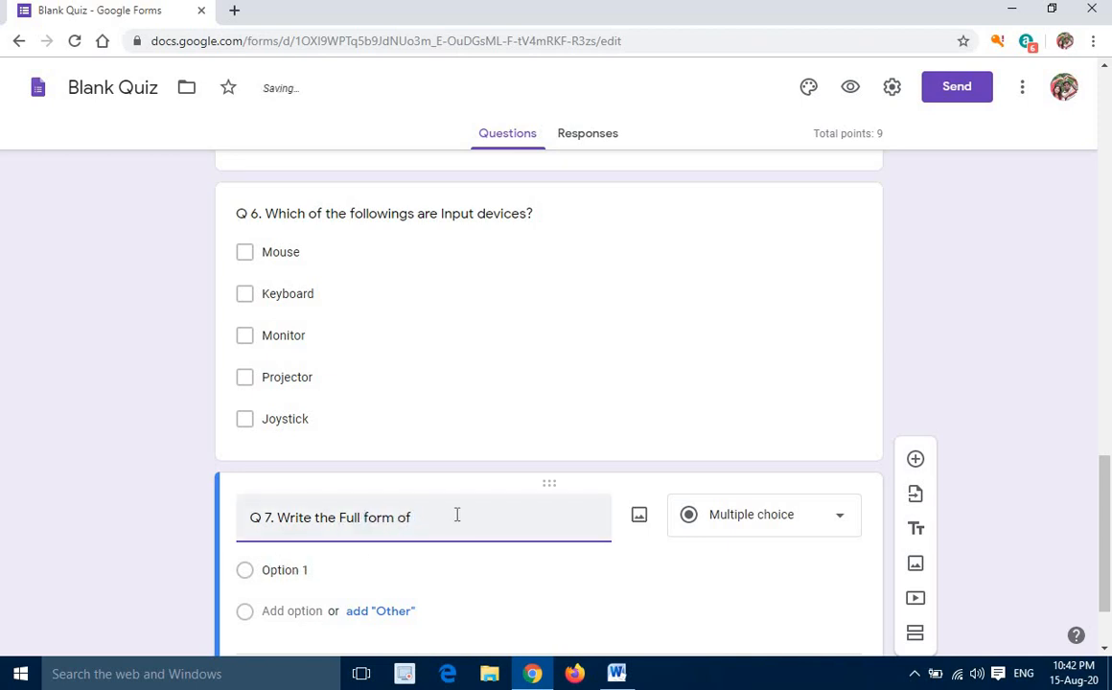
{"action": "type", "text": "RA"}
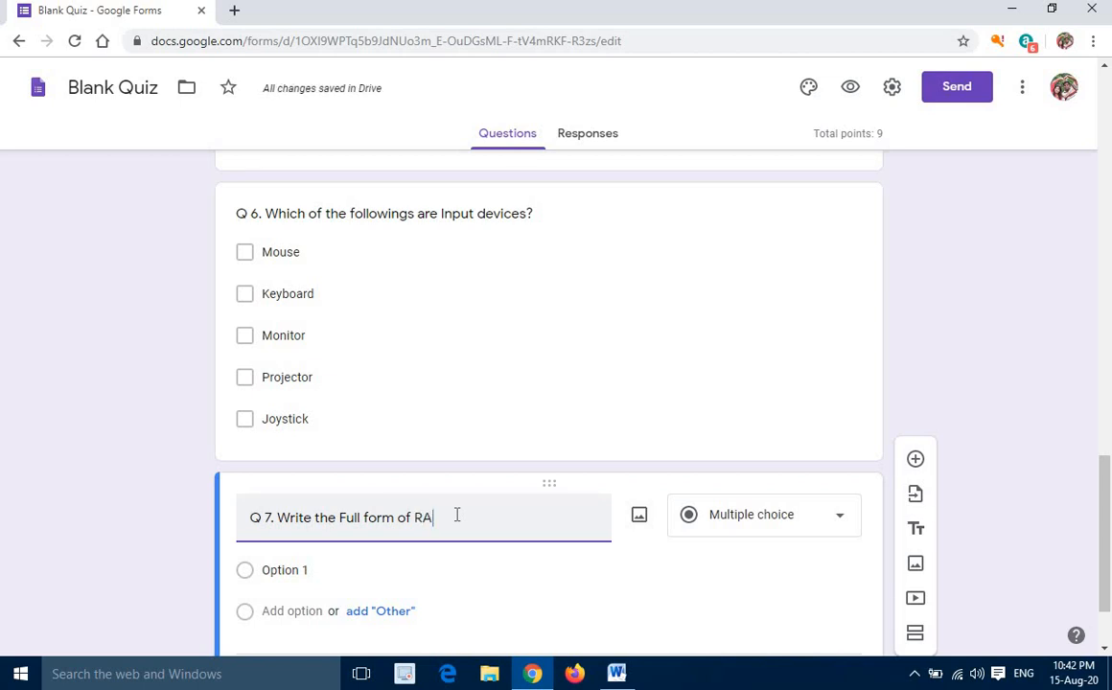
{"action": "key", "text": "BackSpace"}
{"action": "type", "text": "WWW"}
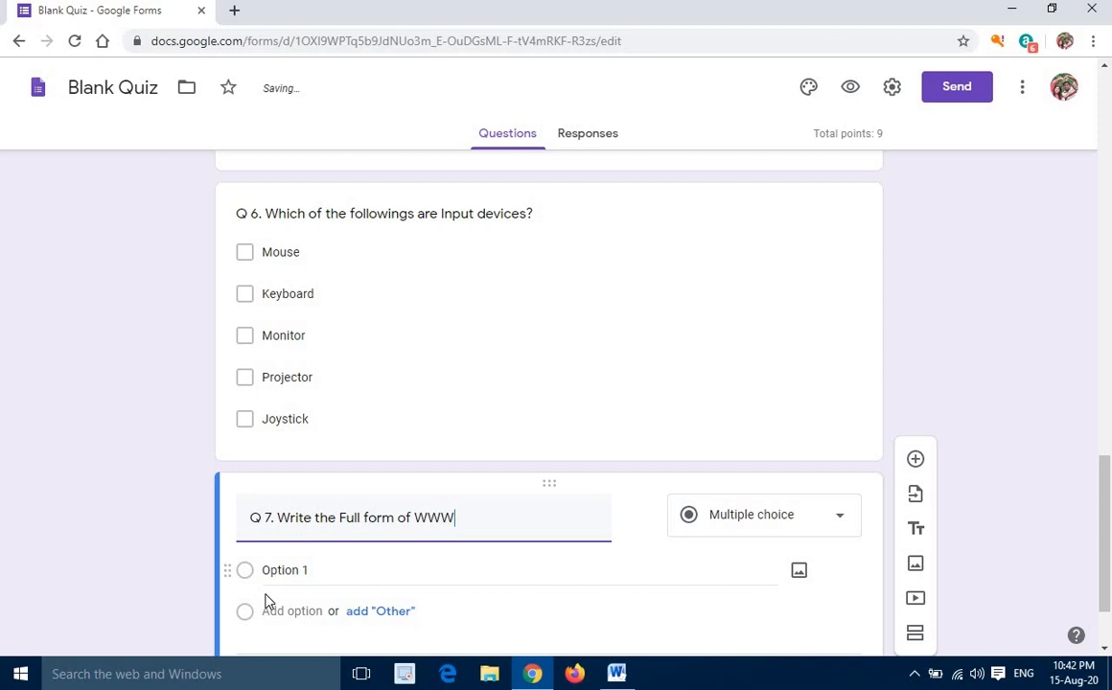
Change the type of question Q 7 to Short answer
{"action": "scroll", "coordinate": [287, 575], "scroll_direction": "down", "scroll_amount": 2}
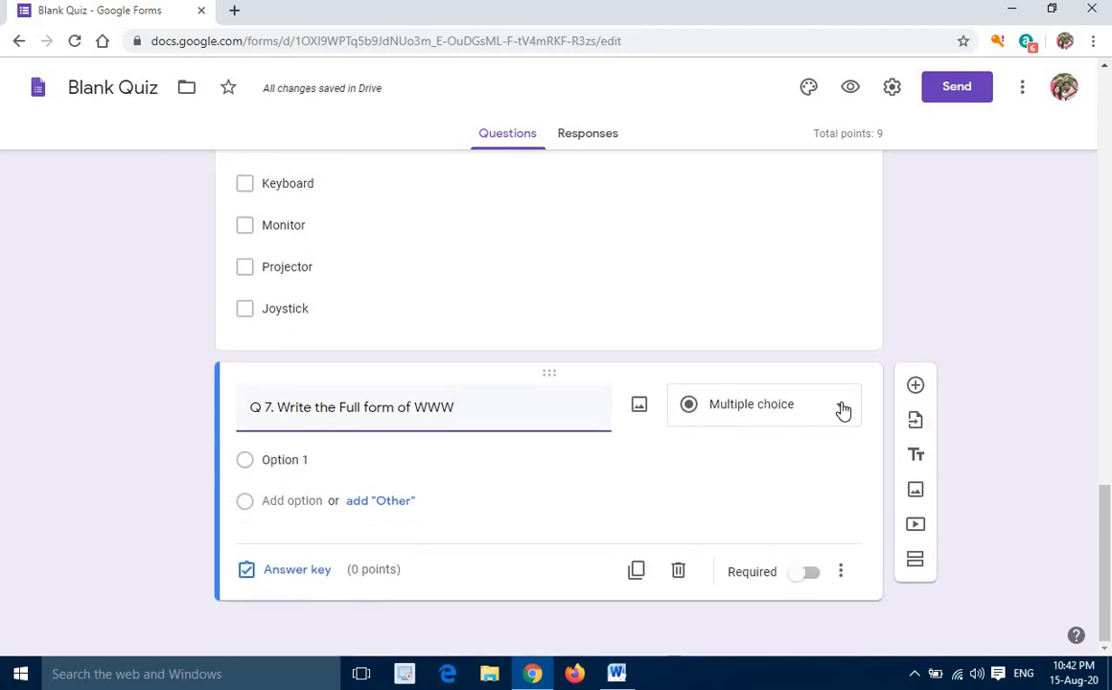
{"action": "left_click", "coordinate": [839, 412]}
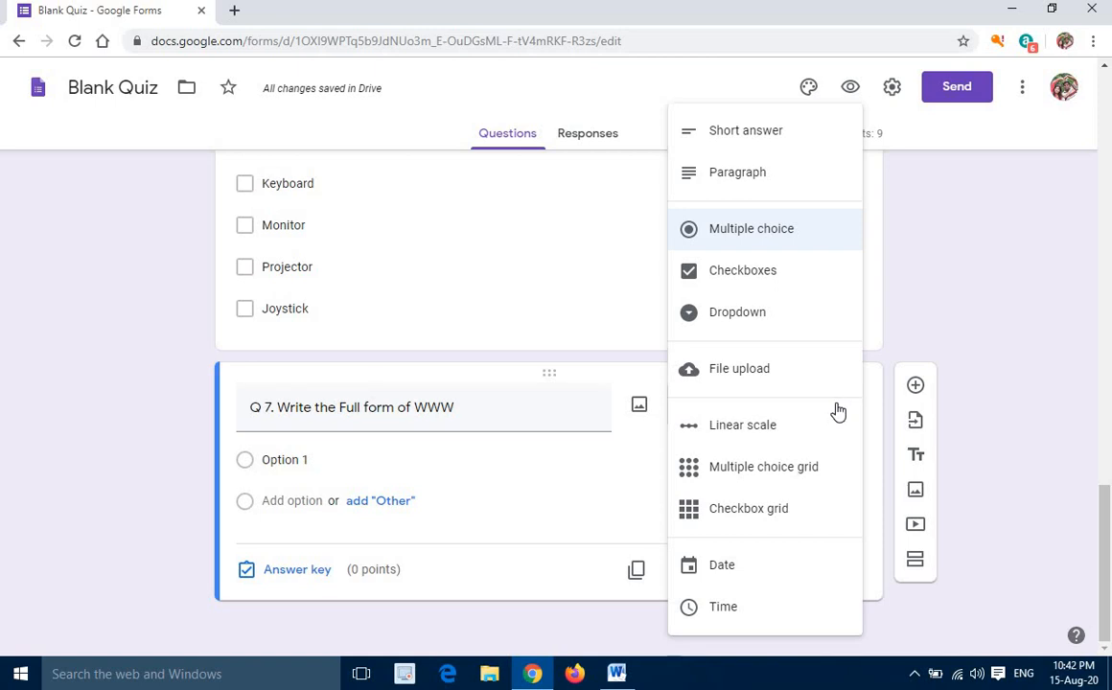
{"action": "left_click", "coordinate": [762, 137]}
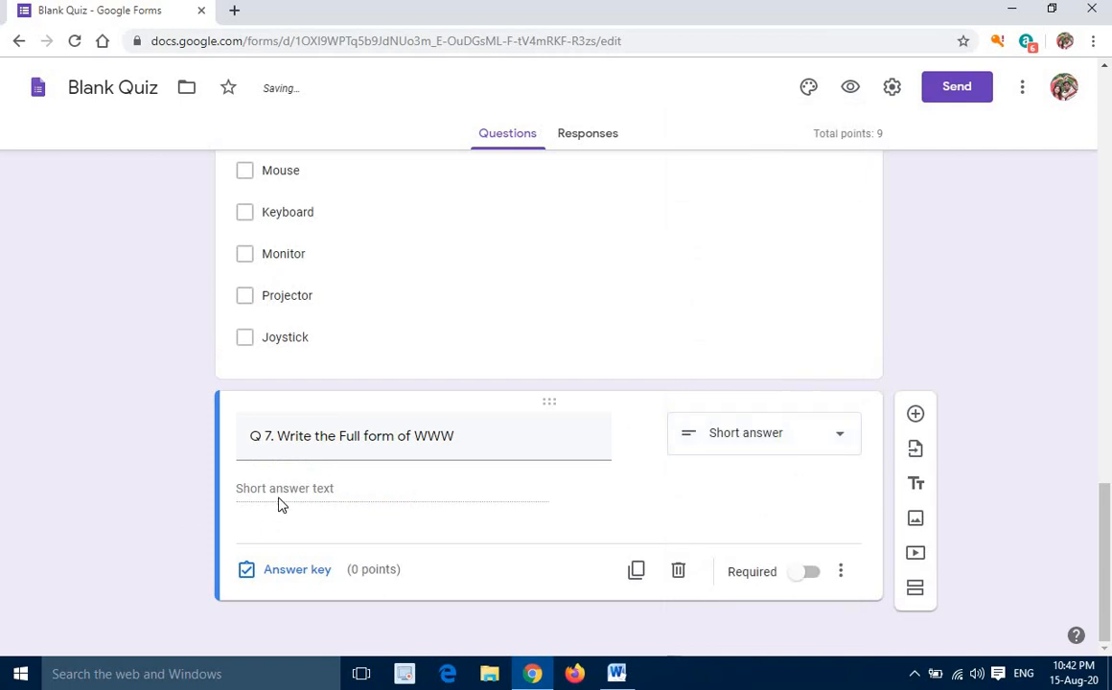
Enter "World Wide Web" as the correct answer of question Q 7 and mark all other answers incorrect
{"action": "left_click", "coordinate": [292, 571]}
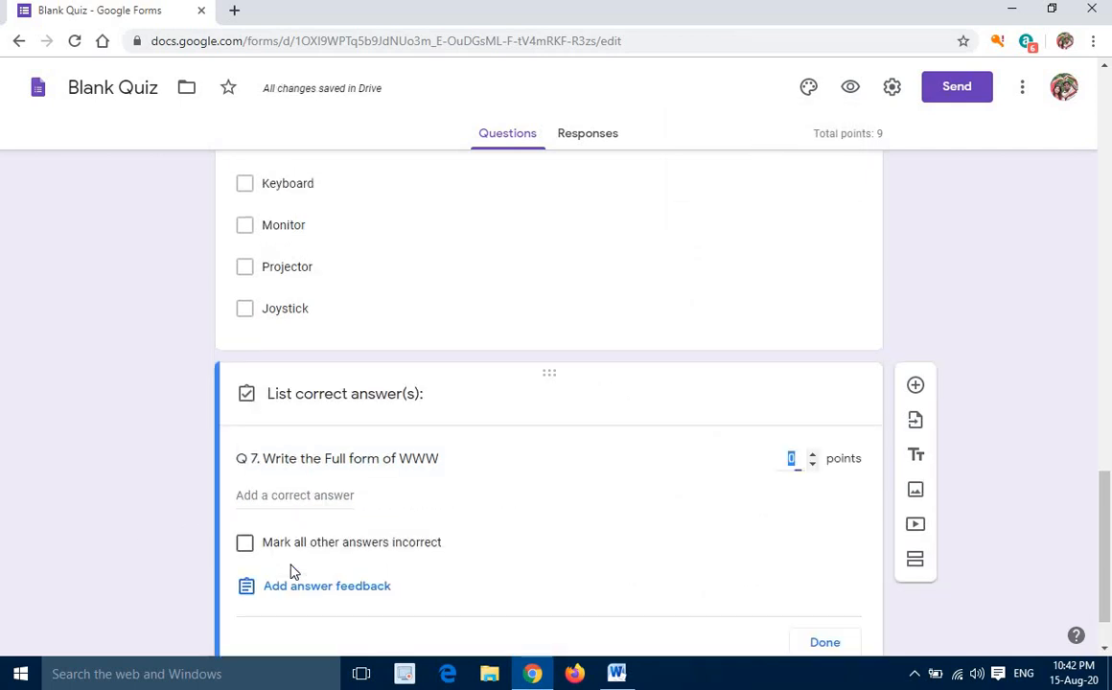
{"action": "left_click", "coordinate": [266, 493]}
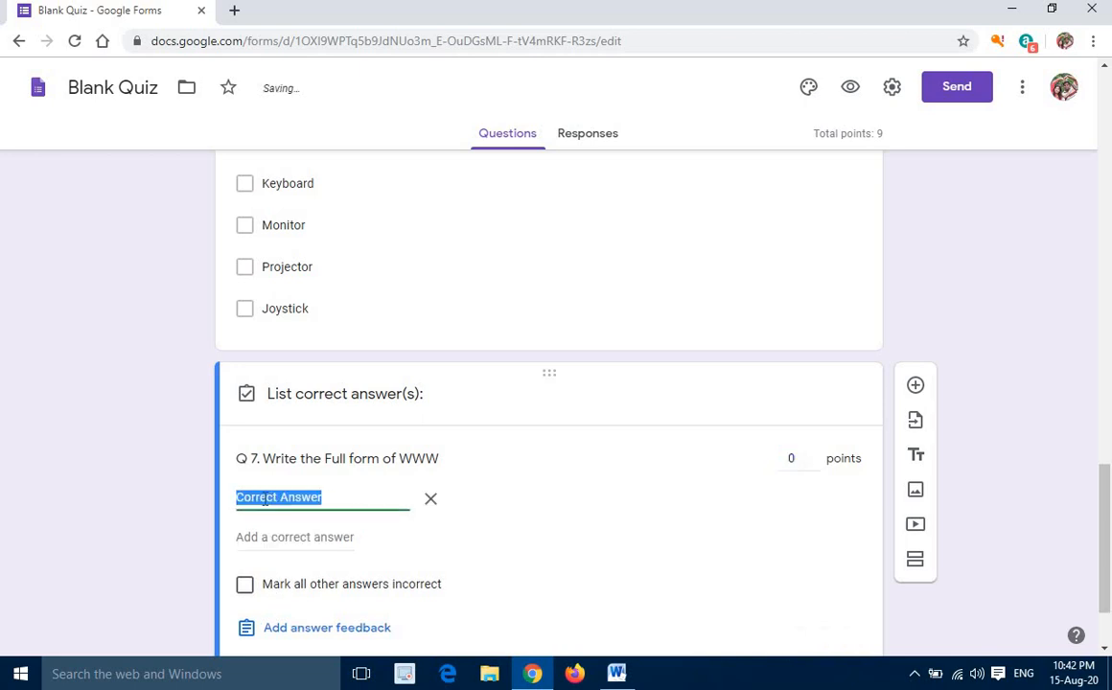
{"action": "type", "text": "World "}
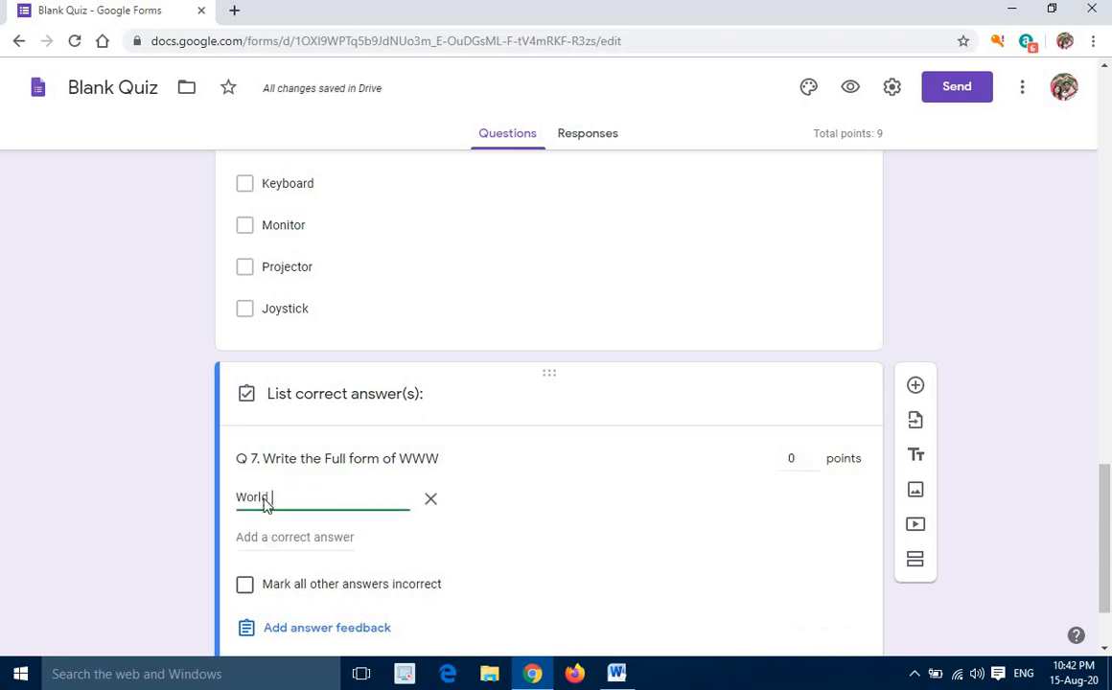
{"action": "type", "text": "Wide W"}
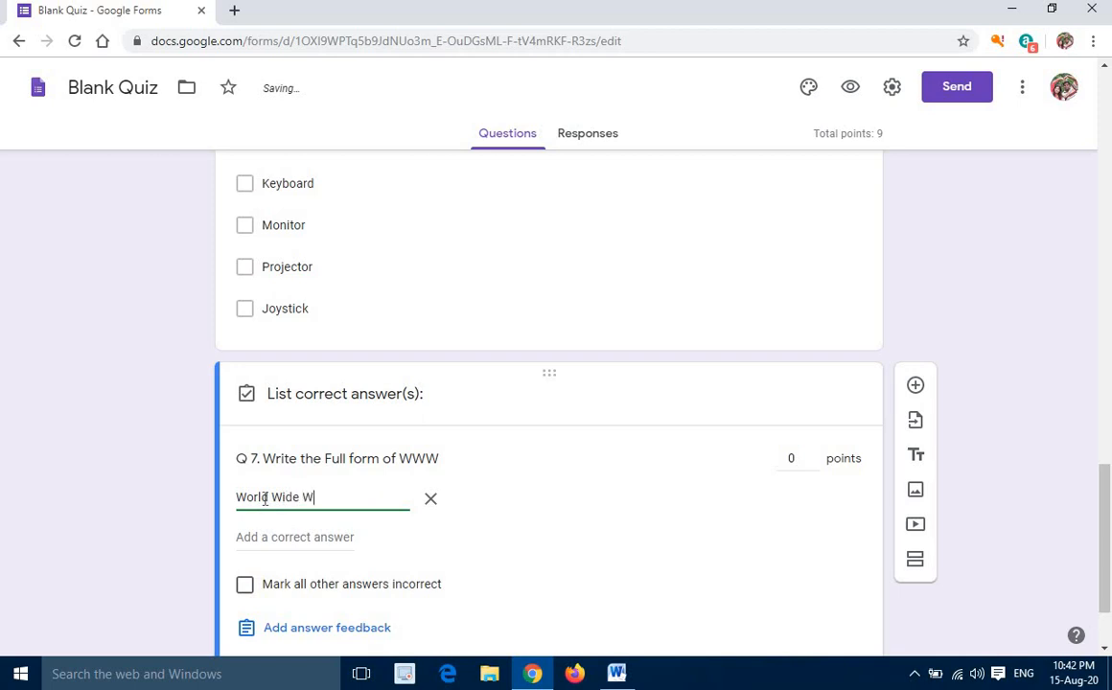
{"action": "scroll", "coordinate": [254, 517], "scroll_direction": "down", "scroll_amount": 1}
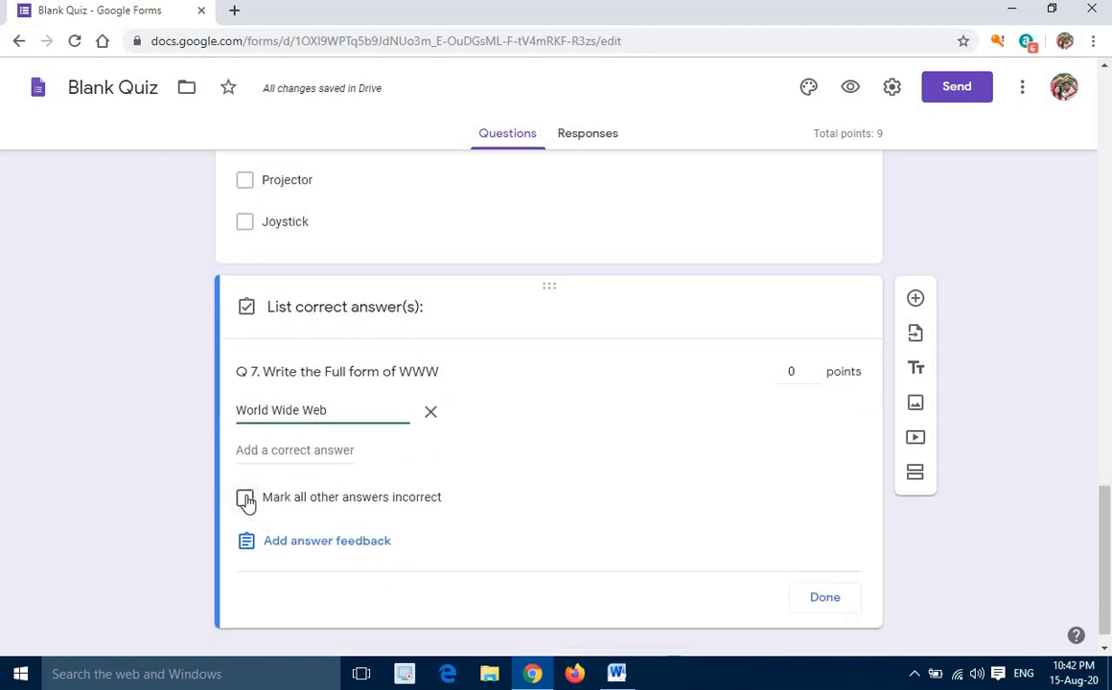
{"action": "left_click", "coordinate": [246, 499]}
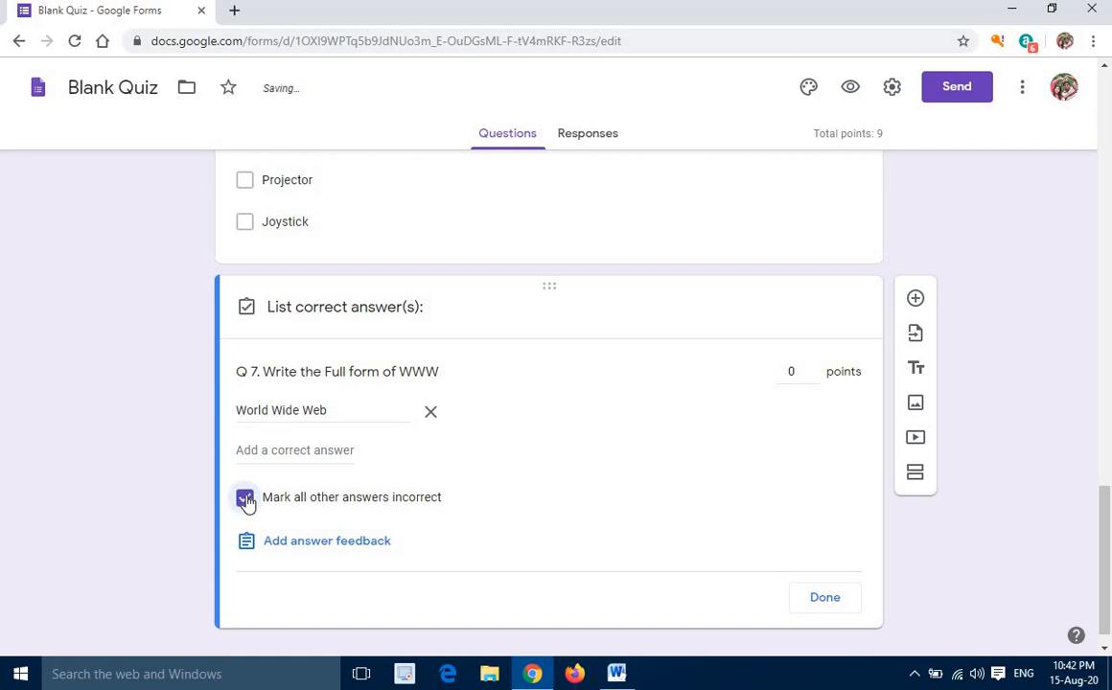
Assign 1 point to question Q 7 and finish editing its answer key
{"action": "left_click", "coordinate": [813, 368]}
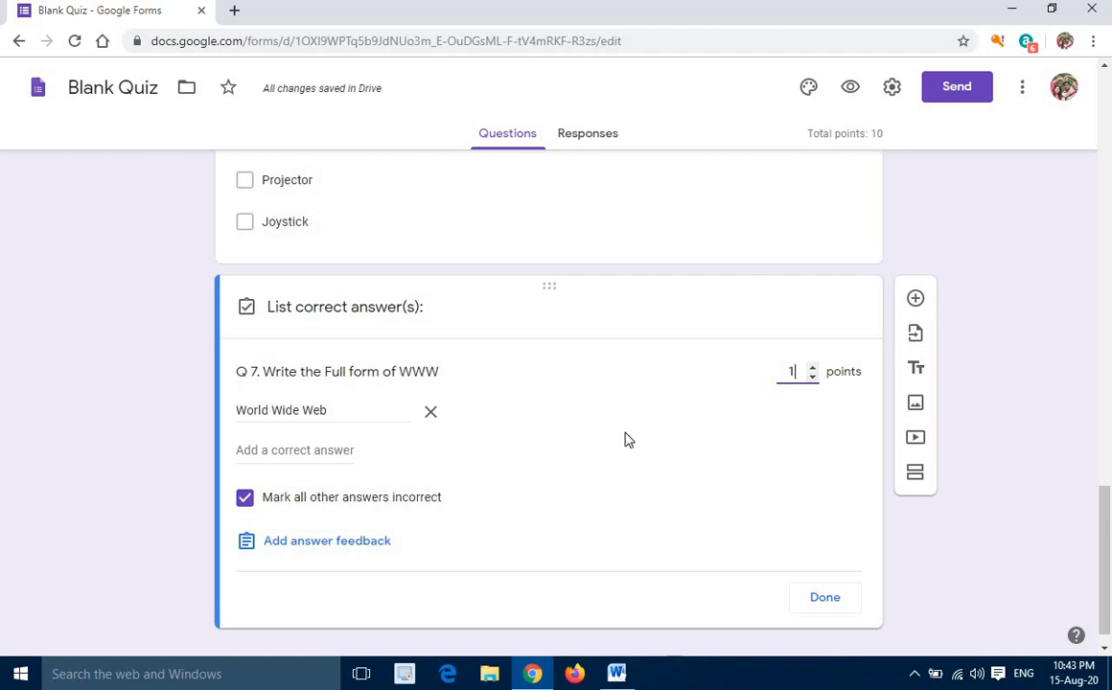
{"action": "left_click", "coordinate": [830, 604]}
Review the whole form from the title and student details through question Q 7
{"action": "scroll", "coordinate": [379, 464], "scroll_direction": "up", "scroll_amount": 4}
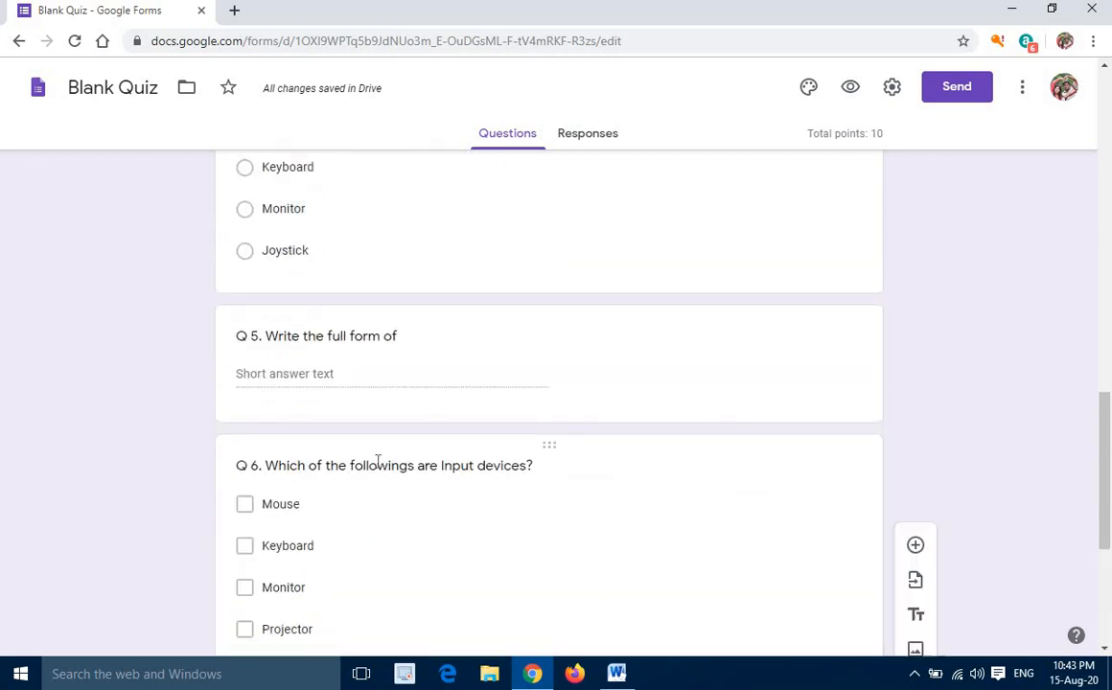
{"action": "scroll", "coordinate": [377, 463], "scroll_direction": "up", "scroll_amount": 10}
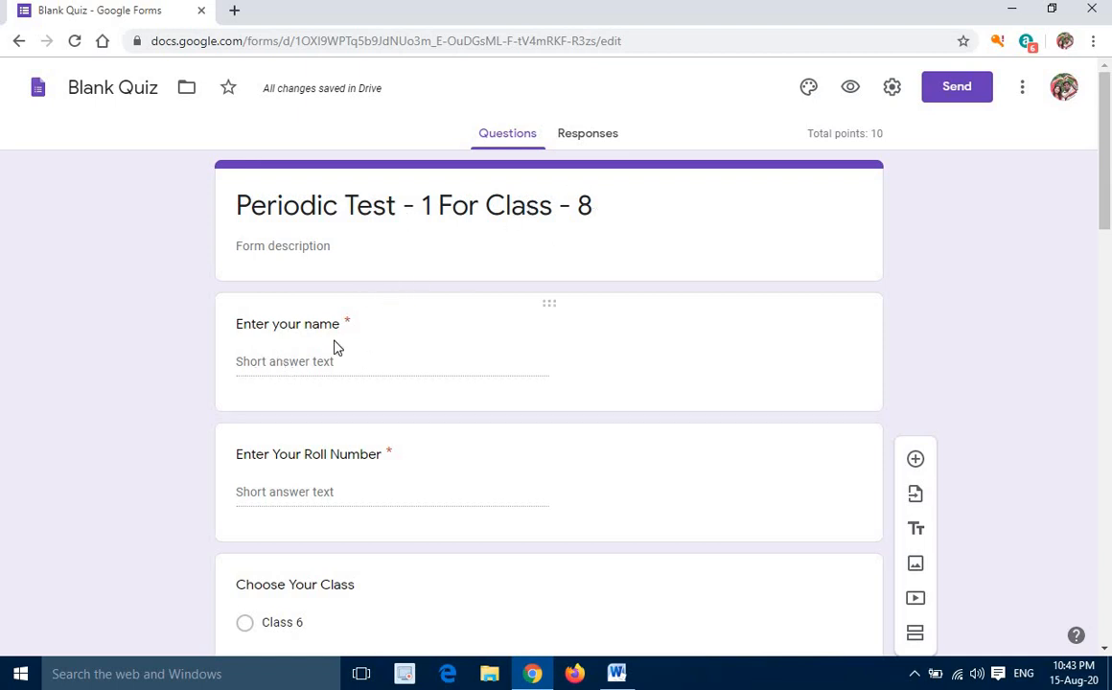
{"action": "scroll", "coordinate": [302, 236], "scroll_direction": "down", "scroll_amount": 3}
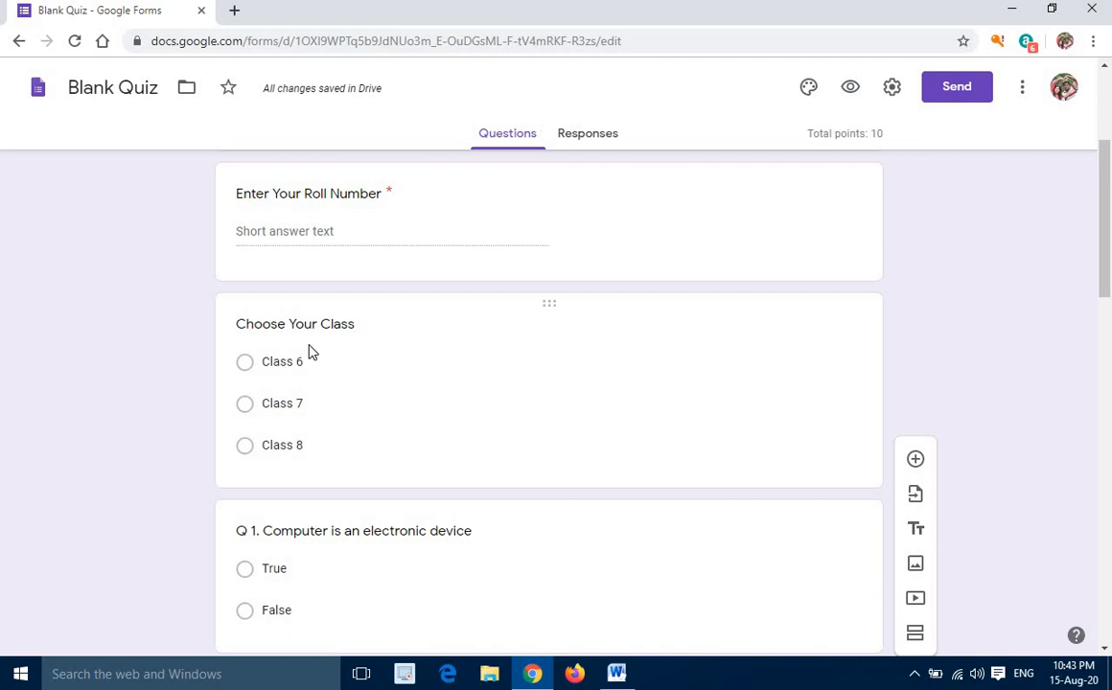
{"action": "scroll", "coordinate": [311, 353], "scroll_direction": "down", "scroll_amount": 1}
{"action": "scroll", "coordinate": [316, 383], "scroll_direction": "down", "scroll_amount": 3}
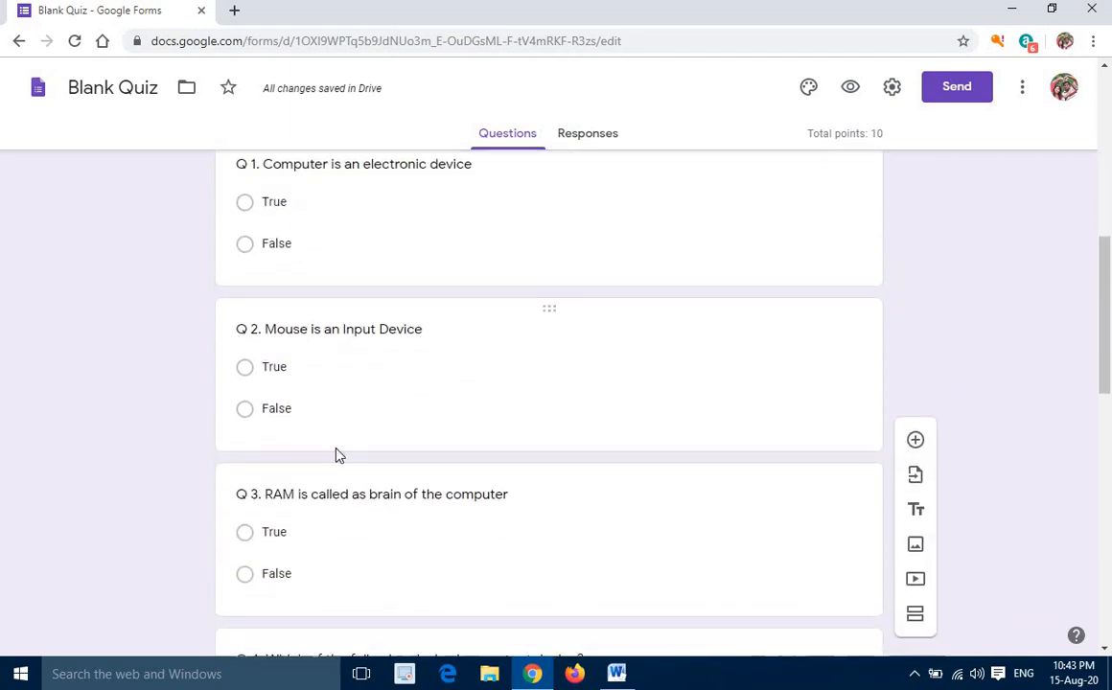
{"action": "scroll", "coordinate": [337, 454], "scroll_direction": "down", "scroll_amount": 4}
{"action": "scroll", "coordinate": [337, 455], "scroll_direction": "down", "scroll_amount": 6}
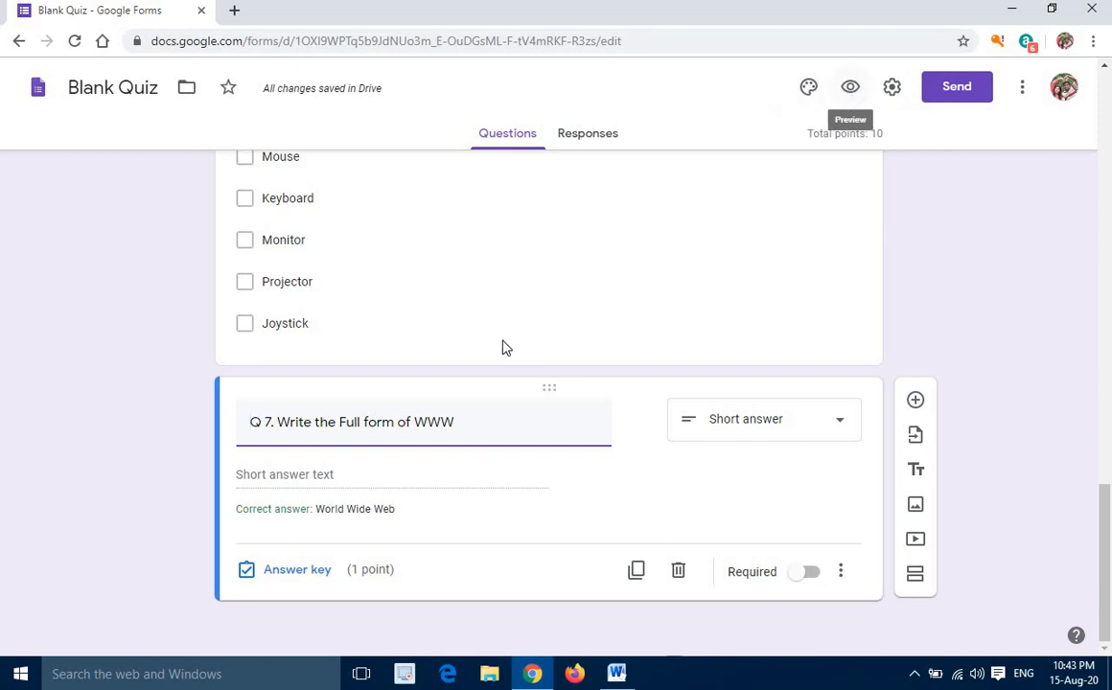
{"action": "scroll", "coordinate": [505, 345], "scroll_direction": "up", "scroll_amount": 15}
{"action": "scroll", "coordinate": [504, 345], "scroll_direction": "up", "scroll_amount": 5}
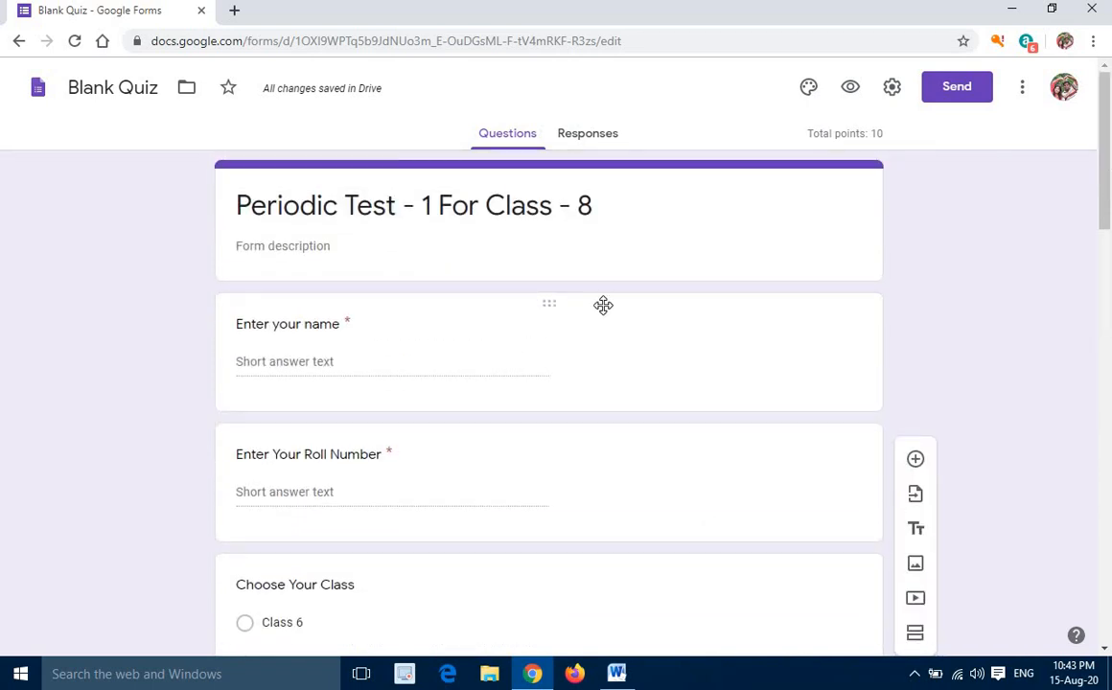
Open the preview of the quiz and look over its questions and points
{"action": "left_click", "coordinate": [852, 89]}
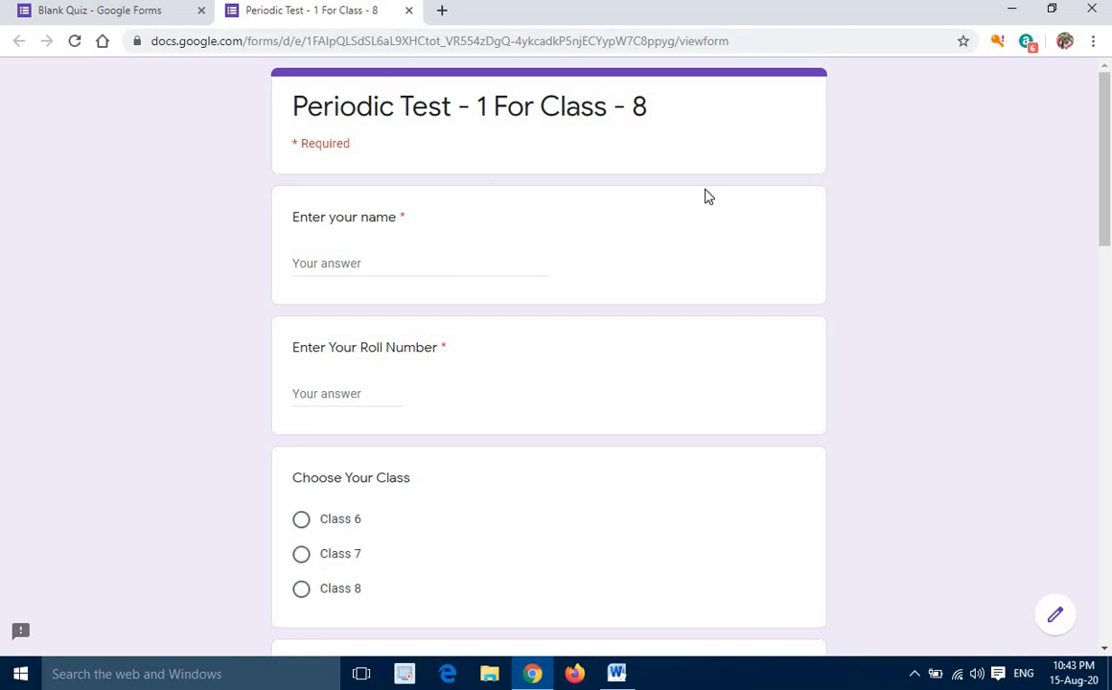
{"action": "scroll", "coordinate": [705, 198], "scroll_direction": "down", "scroll_amount": 10}
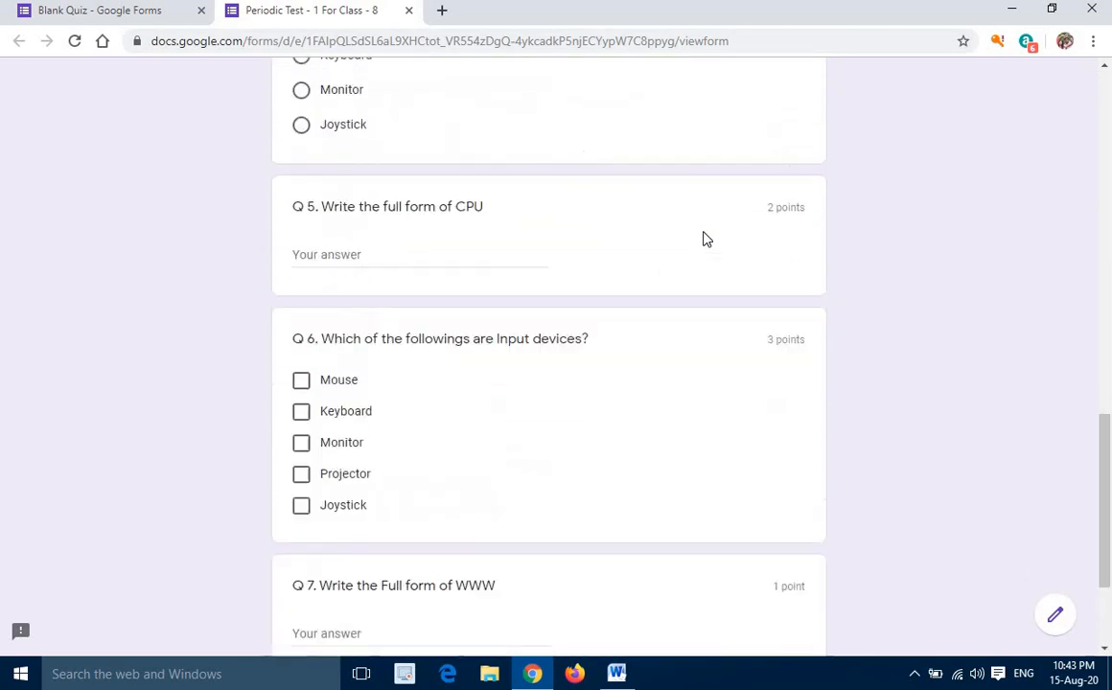
{"action": "scroll", "coordinate": [702, 239], "scroll_direction": "up", "scroll_amount": 10}
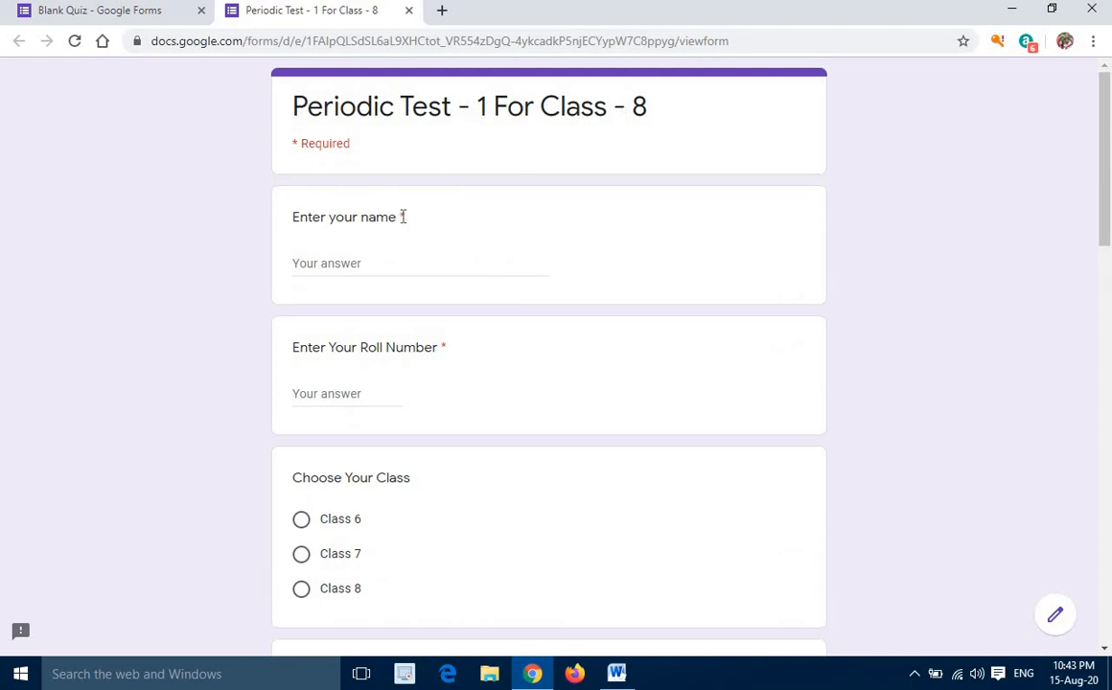
Fill in the student's name and roll number in the preview and choose Class 8 as the class
{"action": "left_click", "coordinate": [340, 264]}
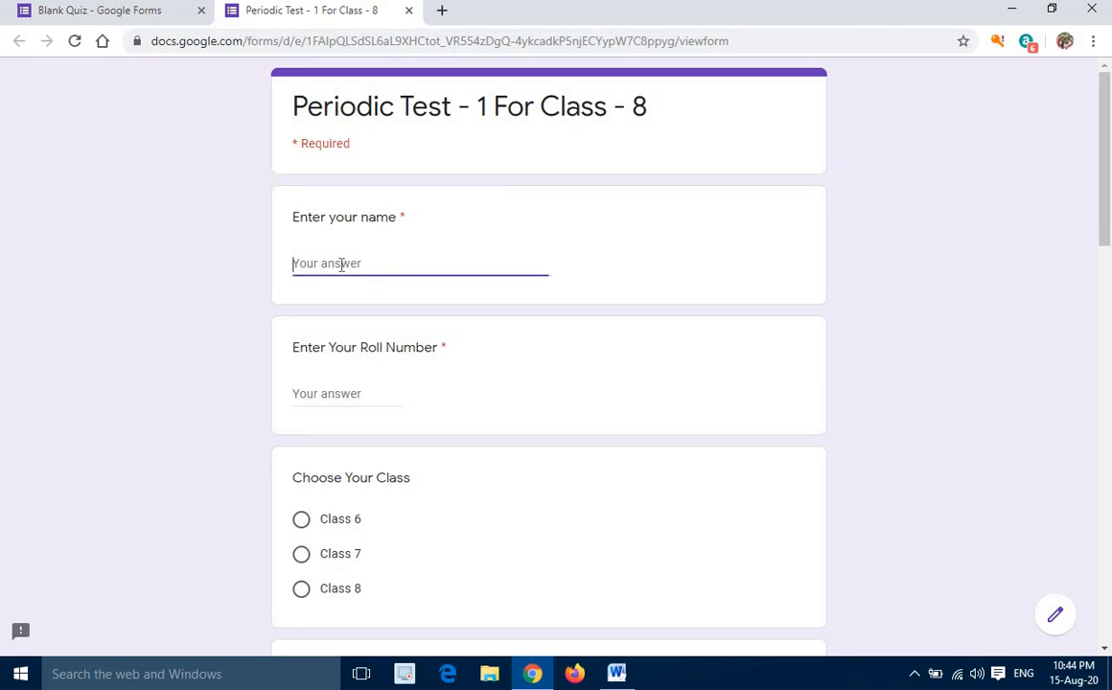
{"action": "type", "text": "Santosh"}
{"action": "left_click", "coordinate": [354, 394]}
{"action": "type", "text": "123"}
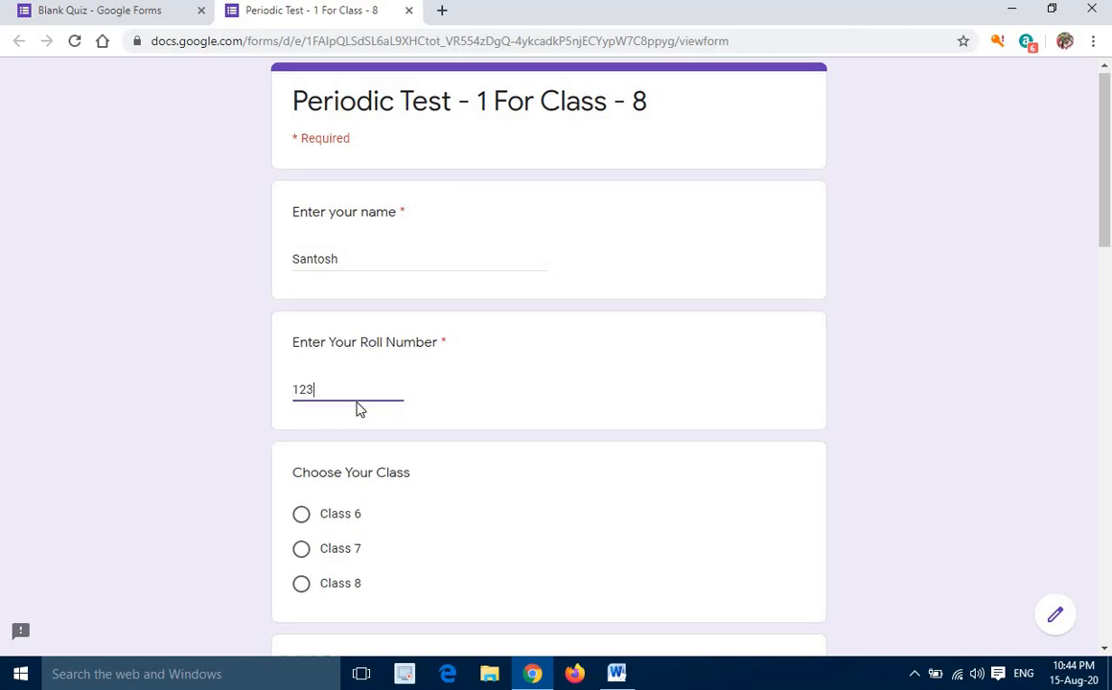
{"action": "scroll", "coordinate": [331, 365], "scroll_direction": "down", "scroll_amount": 2}
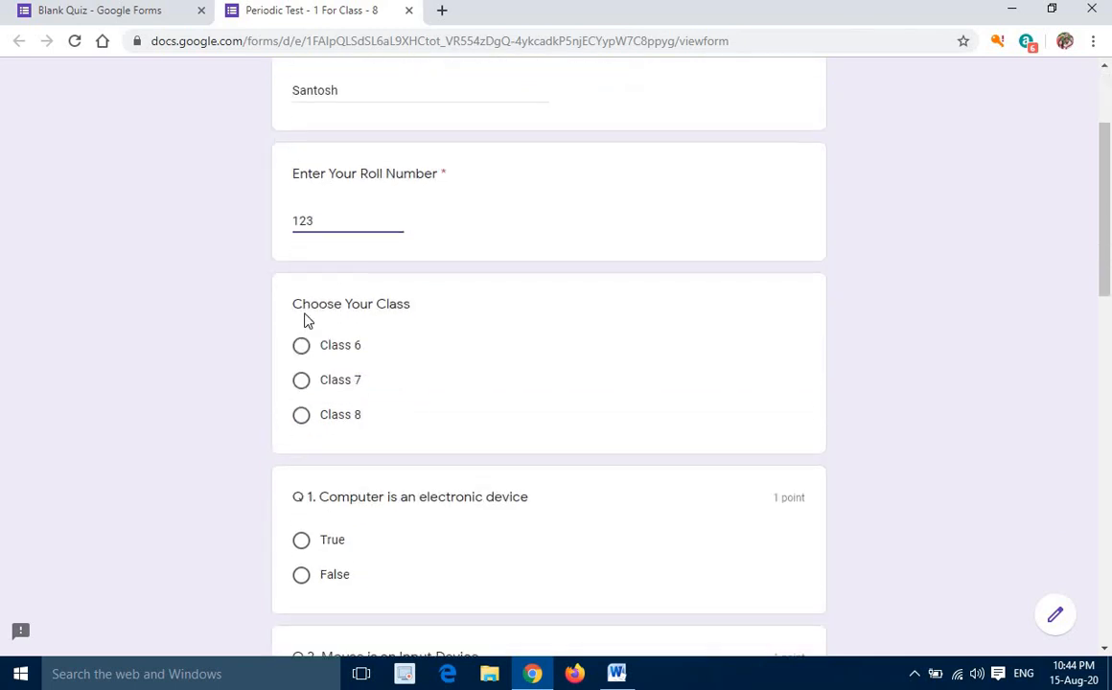
{"action": "left_click", "coordinate": [301, 416]}
Look over the questions in the form editor and return to the quiz preview
{"action": "scroll", "coordinate": [451, 337], "scroll_direction": "down", "scroll_amount": 4}
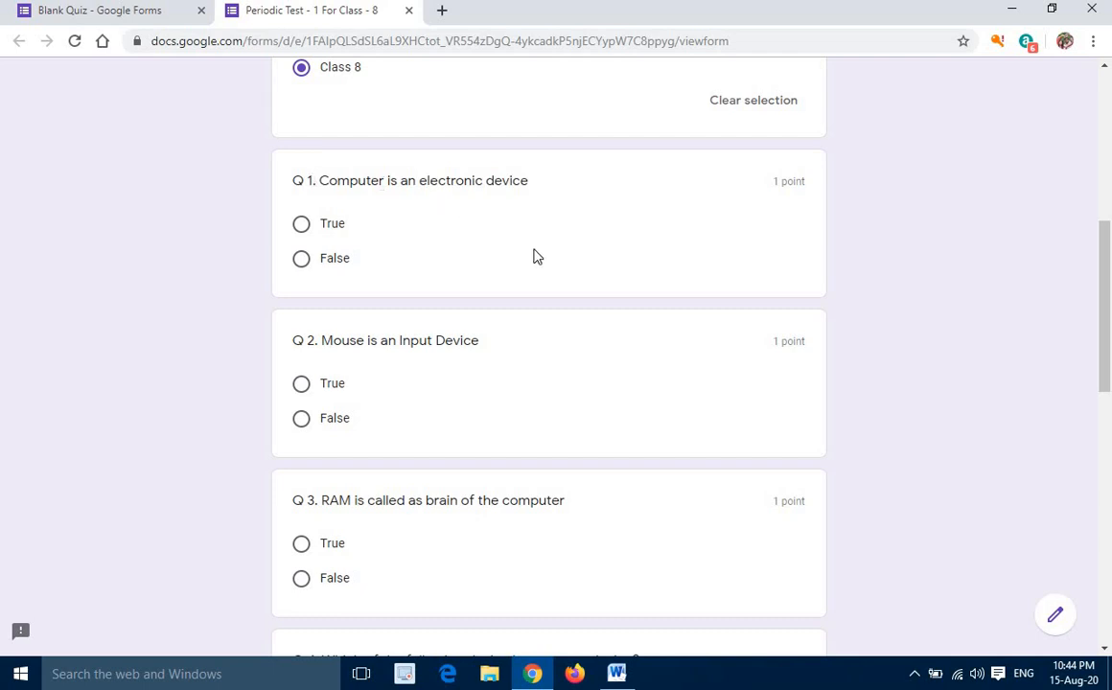
{"action": "left_click", "coordinate": [131, 12]}
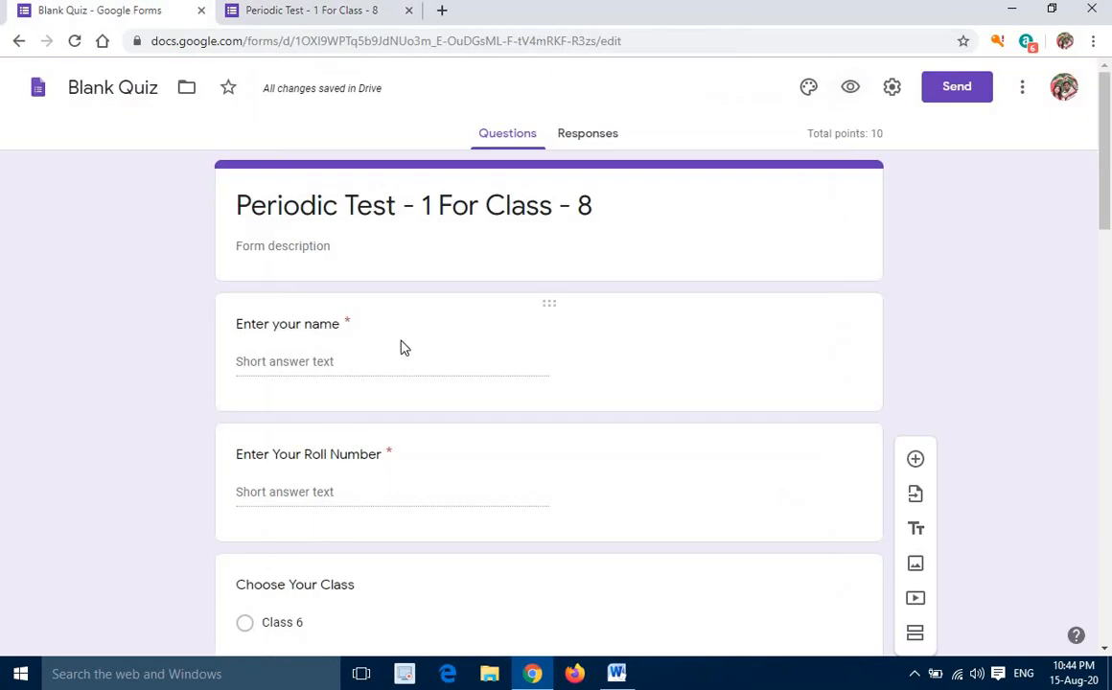
{"action": "scroll", "coordinate": [403, 348], "scroll_direction": "down", "scroll_amount": 9}
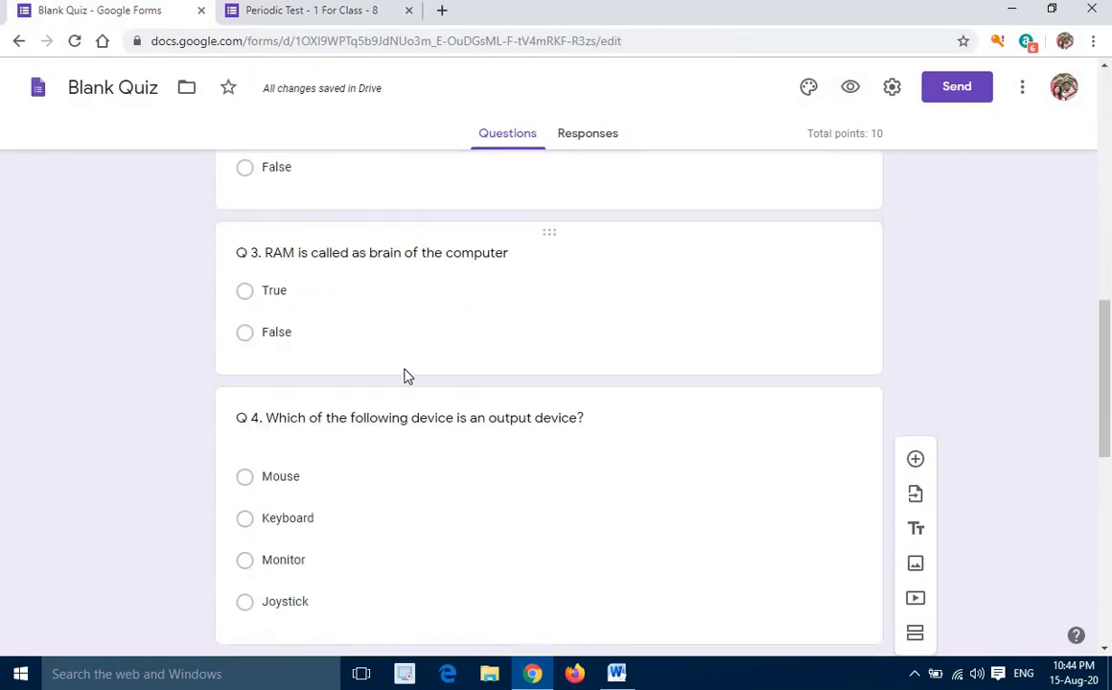
{"action": "left_click", "coordinate": [273, 13]}
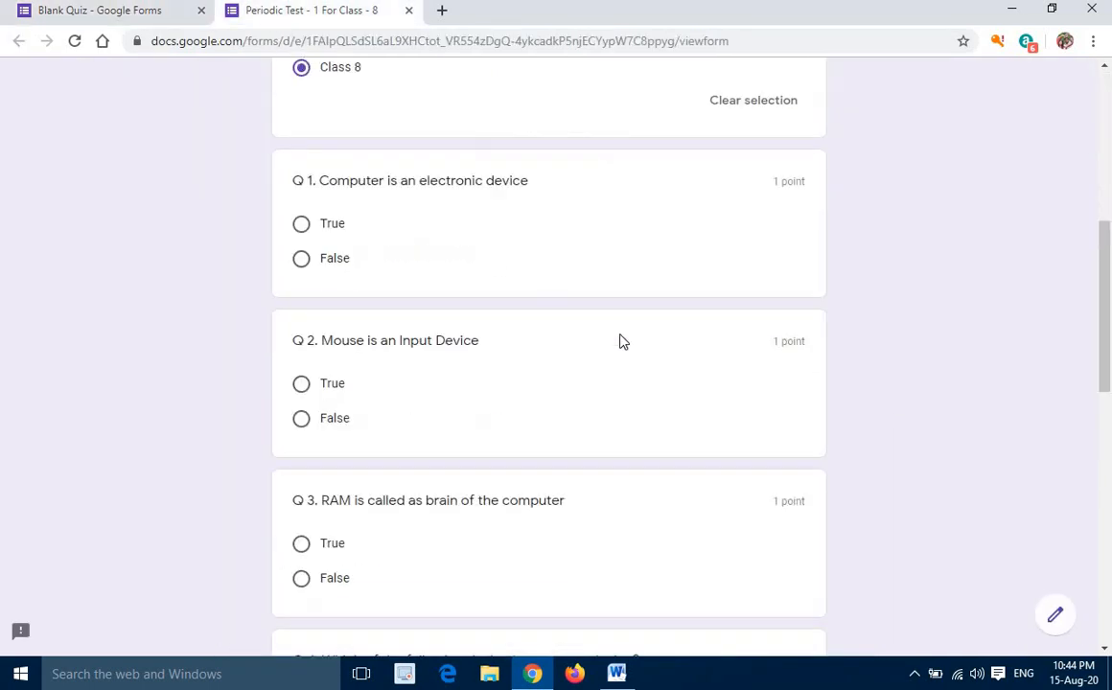
Answer question Q 1 with False and question Q 2 with True in the preview
{"action": "scroll", "coordinate": [621, 340], "scroll_direction": "up", "scroll_amount": 4}
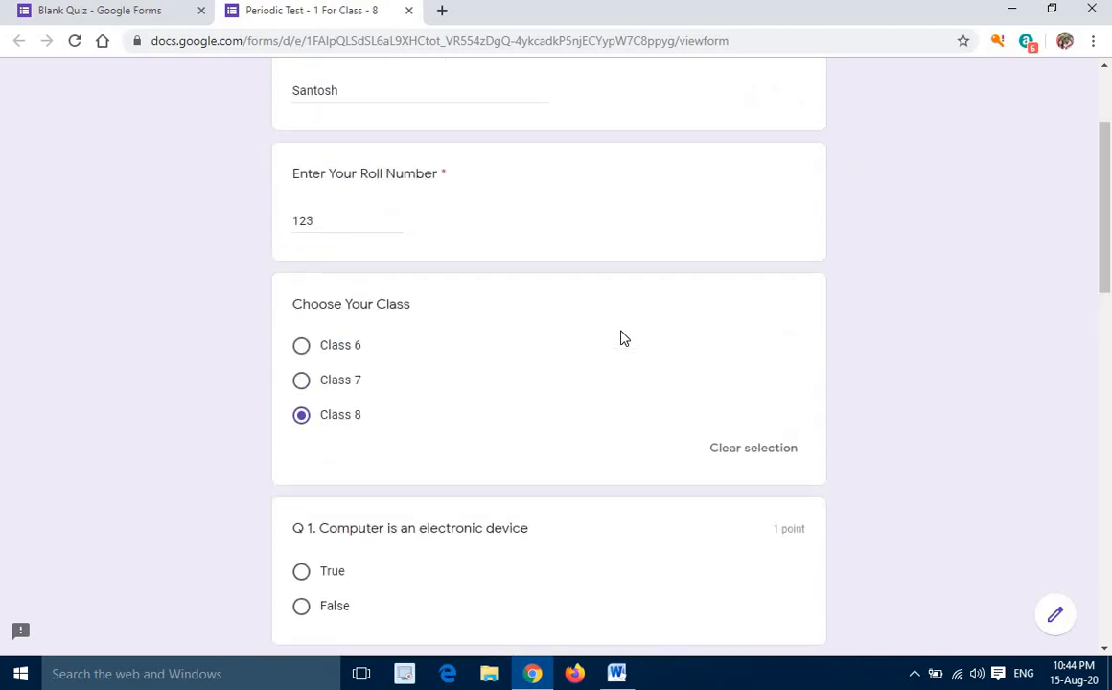
{"action": "scroll", "coordinate": [621, 338], "scroll_direction": "down", "scroll_amount": 1}
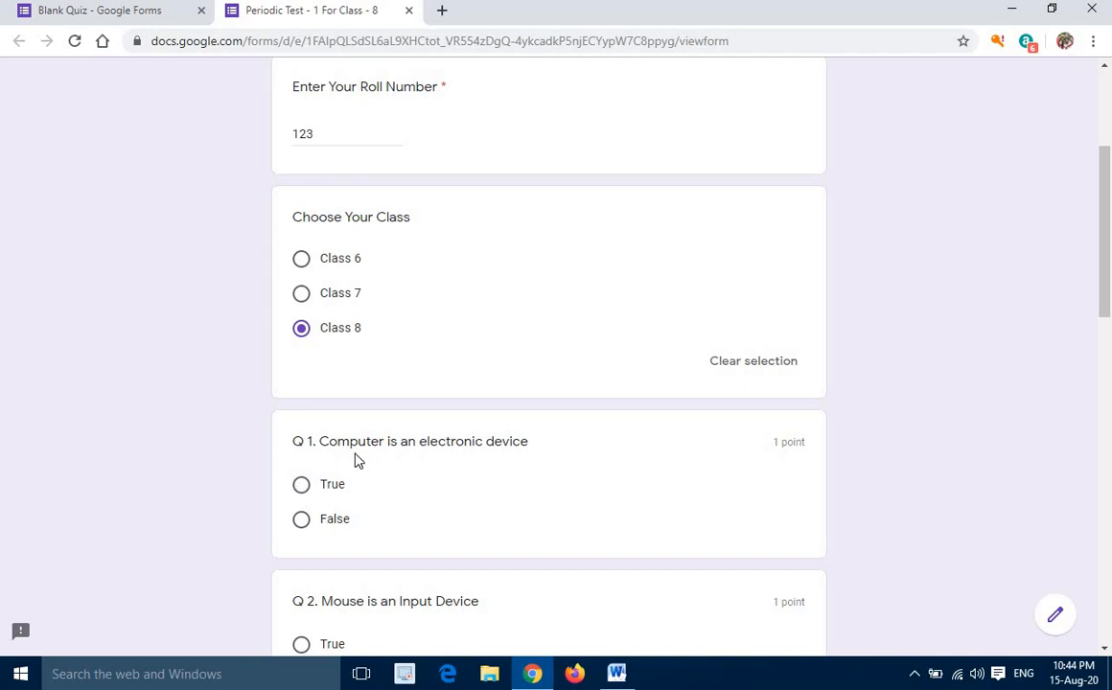
{"action": "scroll", "coordinate": [355, 460], "scroll_direction": "down", "scroll_amount": 1}
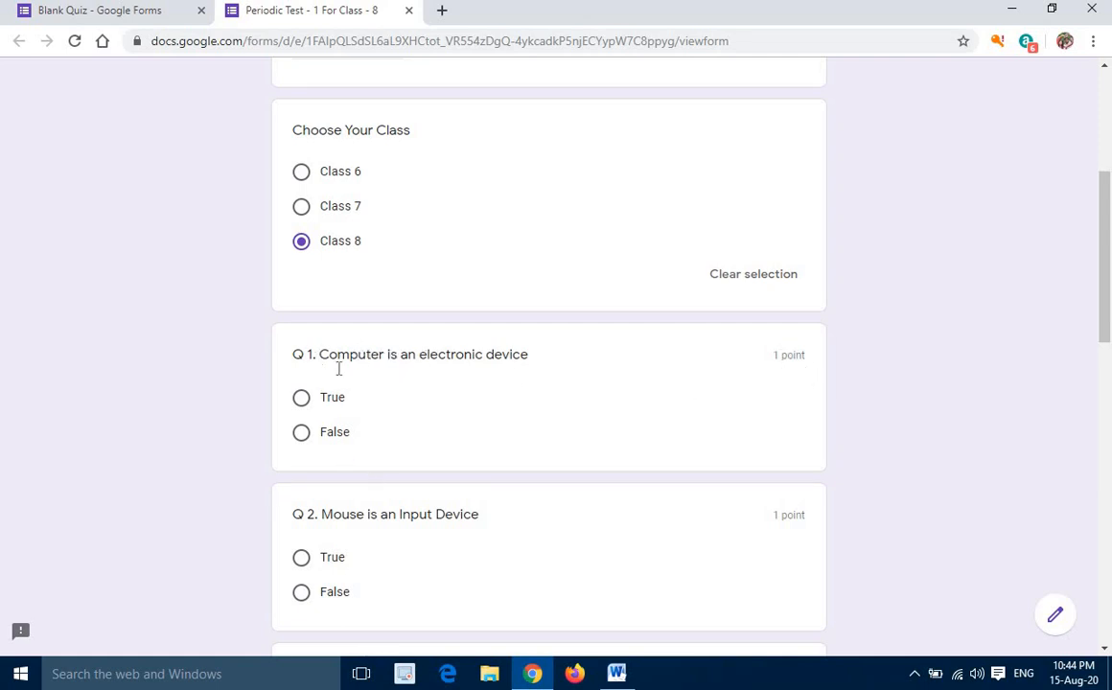
{"action": "scroll", "coordinate": [355, 402], "scroll_direction": "down", "scroll_amount": 1}
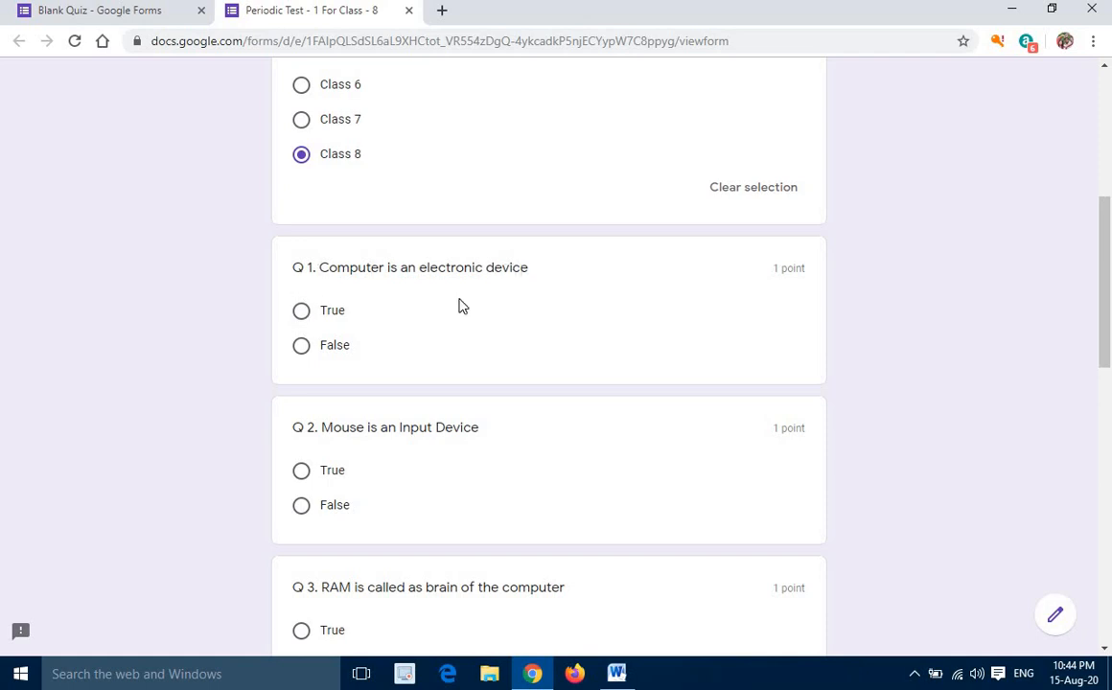
{"action": "left_click", "coordinate": [302, 347]}
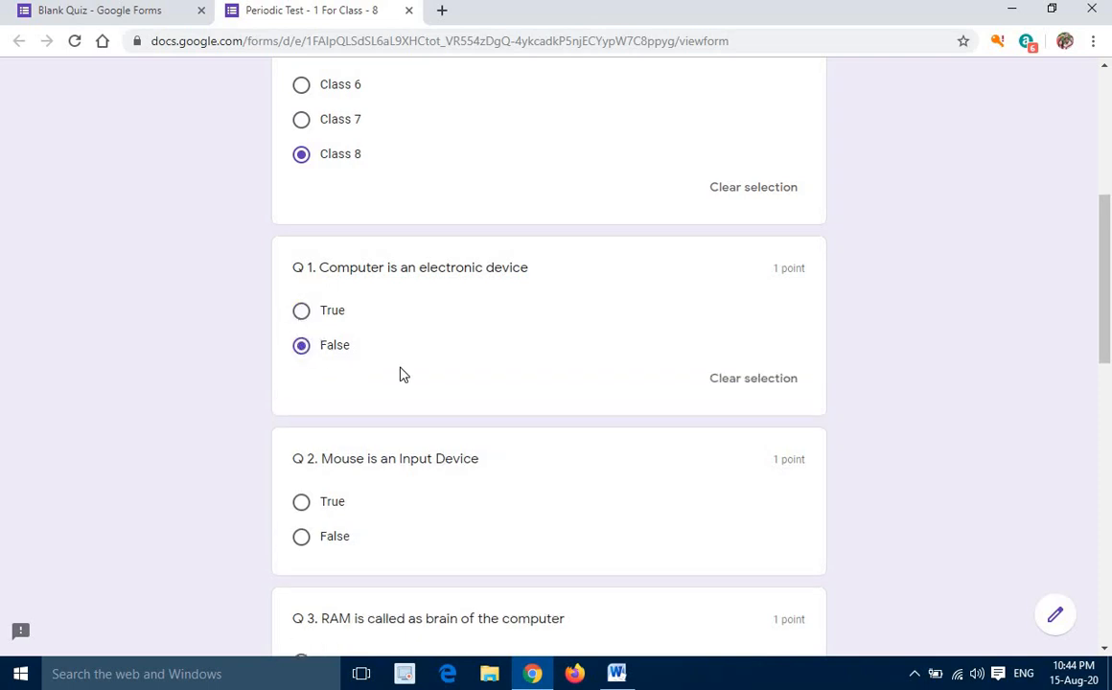
{"action": "scroll", "coordinate": [400, 372], "scroll_direction": "down", "scroll_amount": 2}
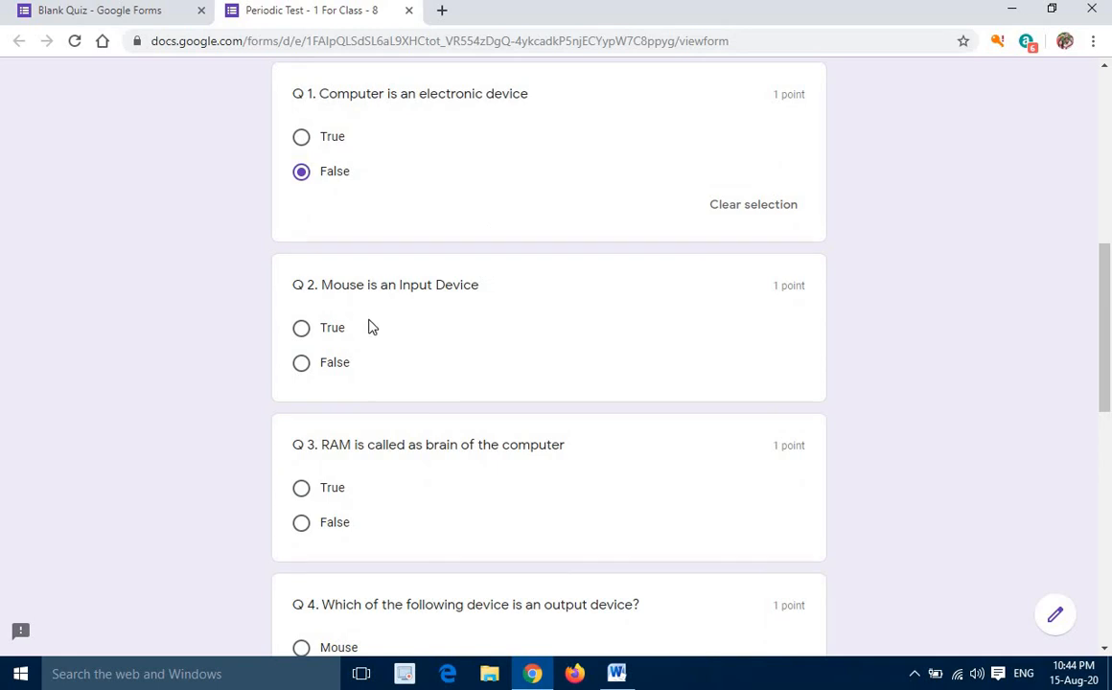
{"action": "left_click", "coordinate": [300, 329]}
Answer question Q 3 with False and question Q 4 with Keyboard
{"action": "scroll", "coordinate": [431, 367], "scroll_direction": "down", "scroll_amount": 3}
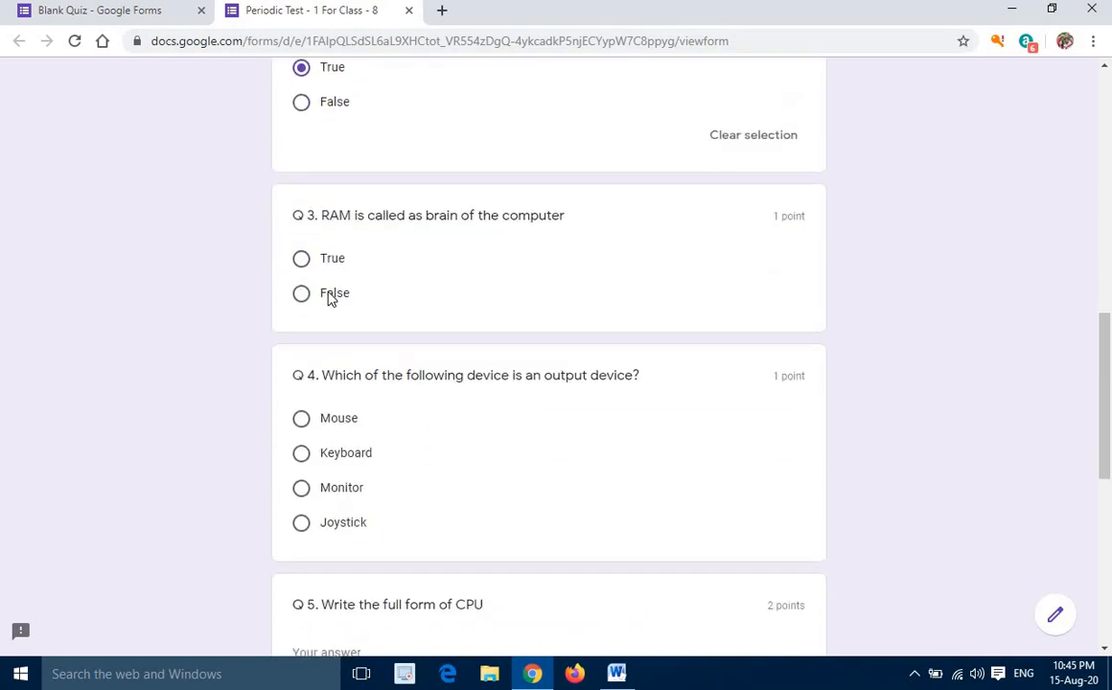
{"action": "left_click", "coordinate": [327, 296]}
{"action": "scroll", "coordinate": [340, 316], "scroll_direction": "down", "scroll_amount": 2}
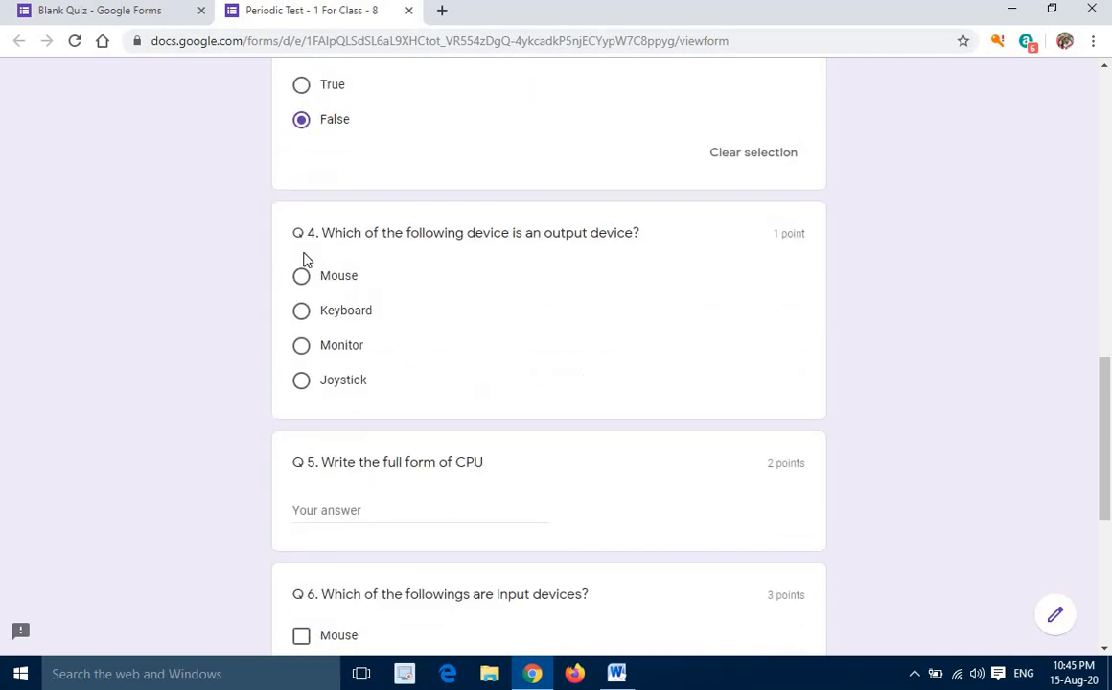
{"action": "left_click", "coordinate": [303, 311]}
Enter "Central Processing Unit" as the answer to question Q 5
{"action": "scroll", "coordinate": [437, 323], "scroll_direction": "down", "scroll_amount": 2}
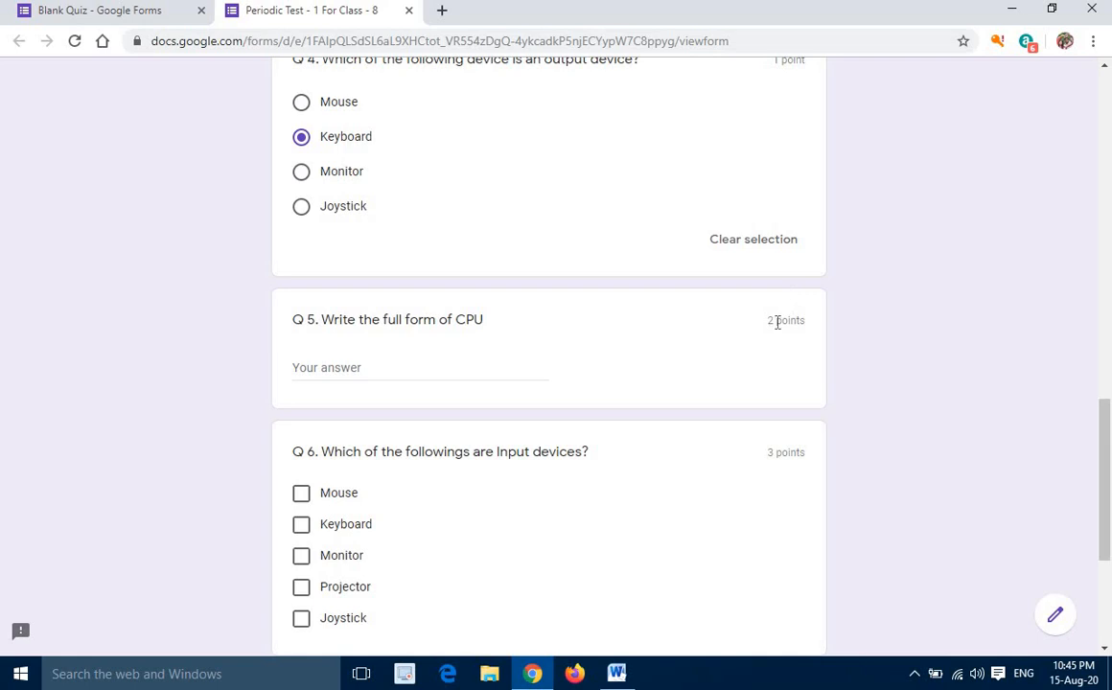
{"action": "scroll", "coordinate": [776, 292], "scroll_direction": "up", "scroll_amount": 6}
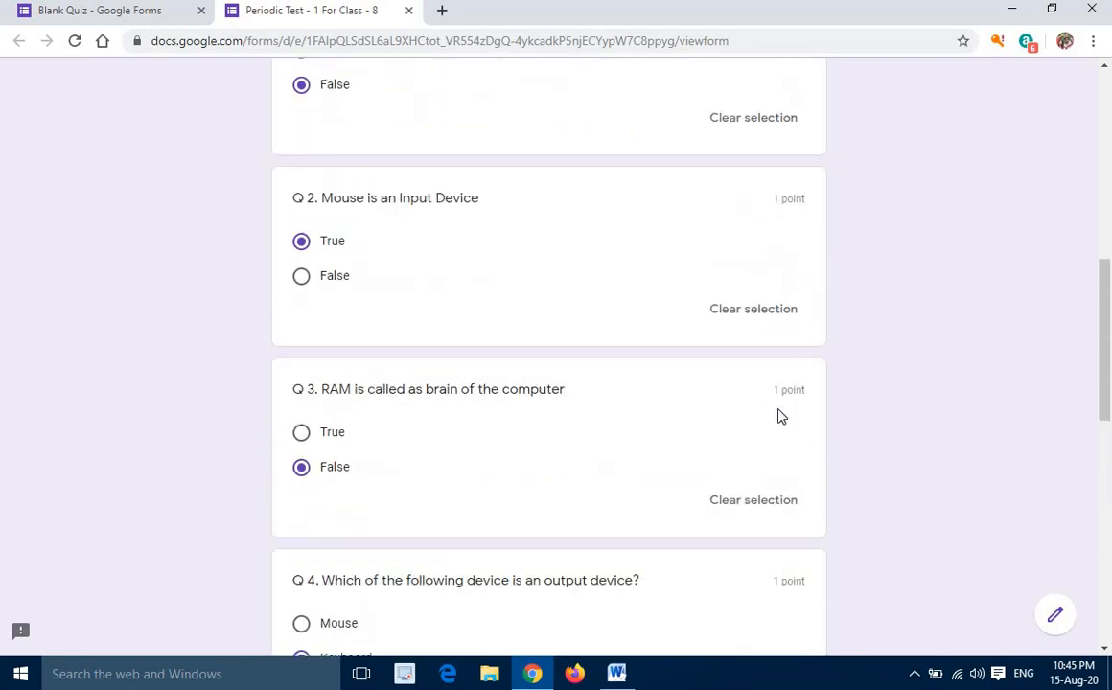
{"action": "scroll", "coordinate": [778, 411], "scroll_direction": "down", "scroll_amount": 2}
{"action": "scroll", "coordinate": [772, 421], "scroll_direction": "down", "scroll_amount": 3}
{"action": "scroll", "coordinate": [378, 387], "scroll_direction": "down", "scroll_amount": 1}
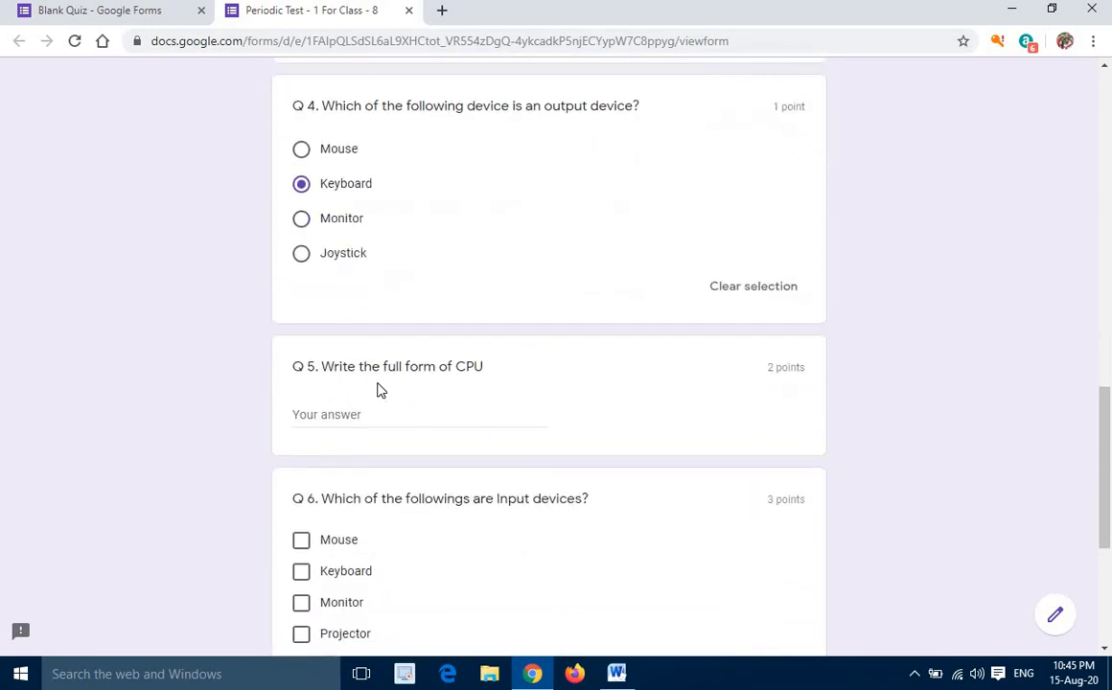
{"action": "left_click", "coordinate": [352, 367]}
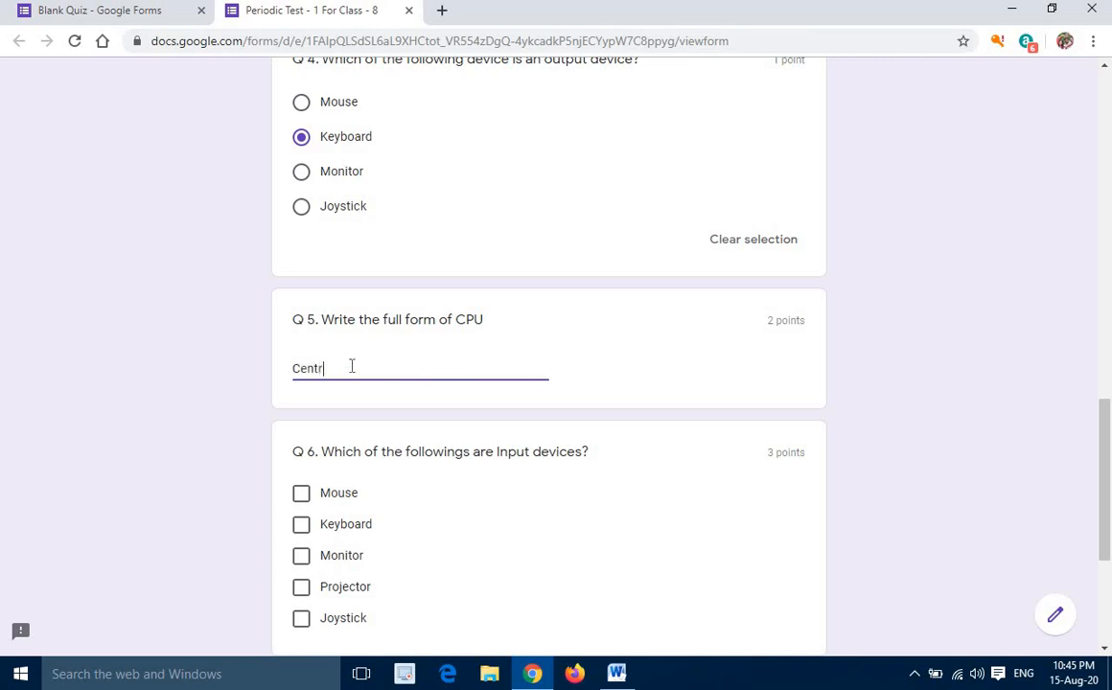
{"action": "type", "text": "Processing Unit"}
Select Mouse, Monitor and Joystick as the answers to question Q 6 about input devices
{"action": "scroll", "coordinate": [351, 366], "scroll_direction": "down", "scroll_amount": 2}
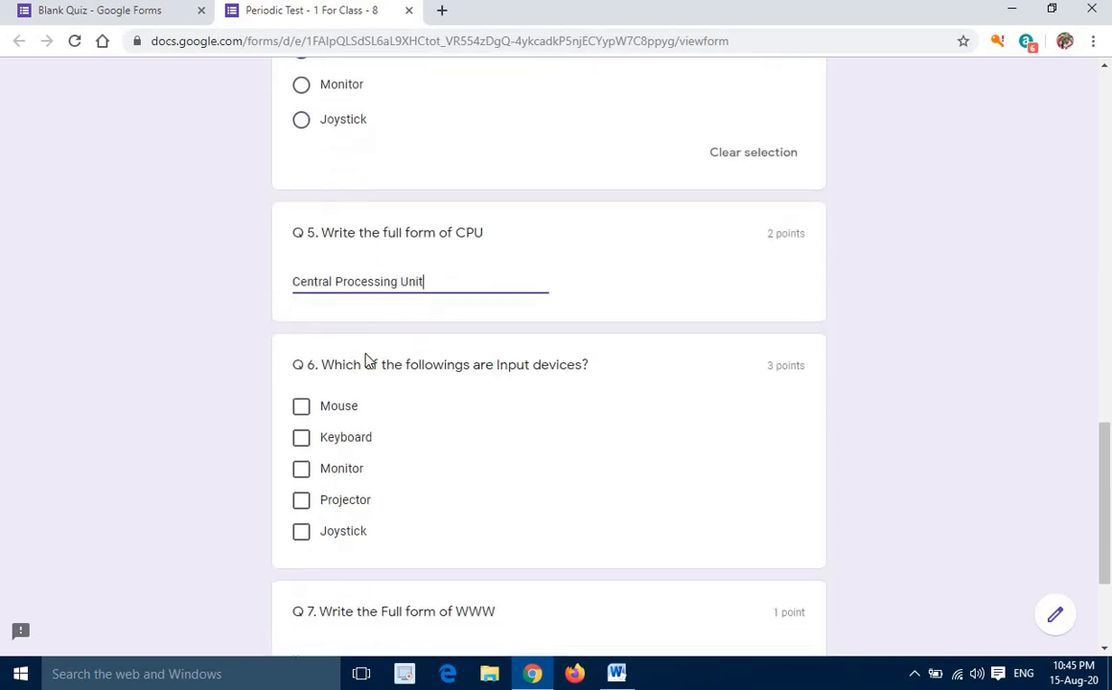
{"action": "scroll", "coordinate": [368, 358], "scroll_direction": "down", "scroll_amount": 3}
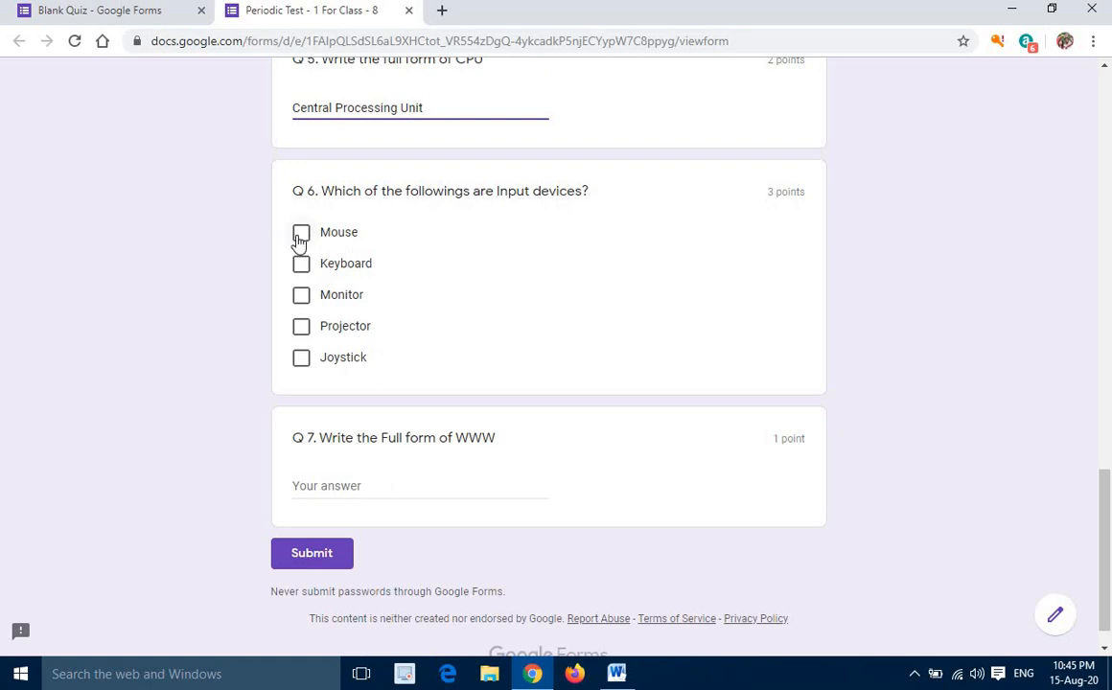
{"action": "left_click", "coordinate": [301, 235]}
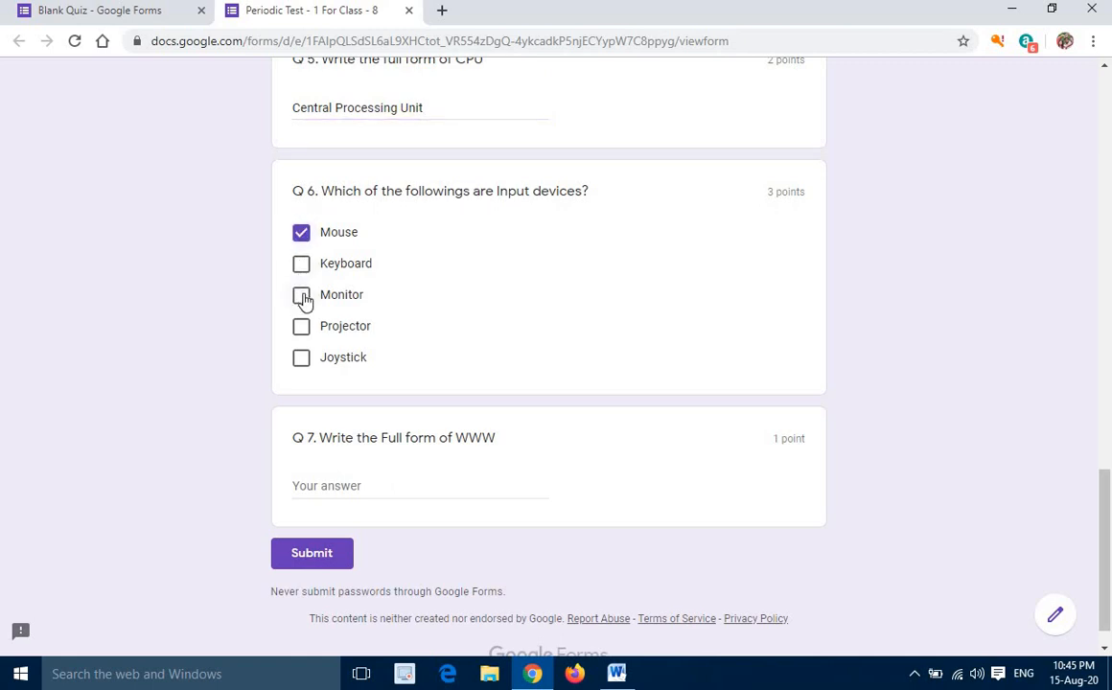
{"action": "left_click", "coordinate": [302, 297]}
{"action": "left_click", "coordinate": [303, 360]}
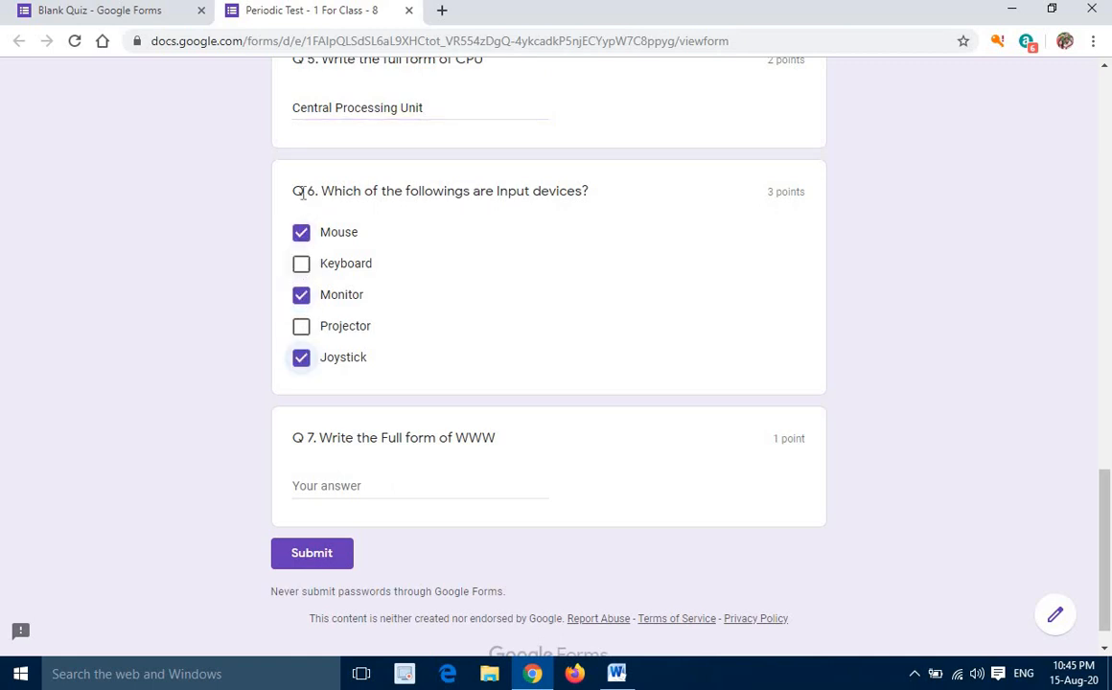
{"action": "scroll", "coordinate": [378, 293], "scroll_direction": "up", "scroll_amount": 1}
{"action": "scroll", "coordinate": [377, 293], "scroll_direction": "up", "scroll_amount": 3}
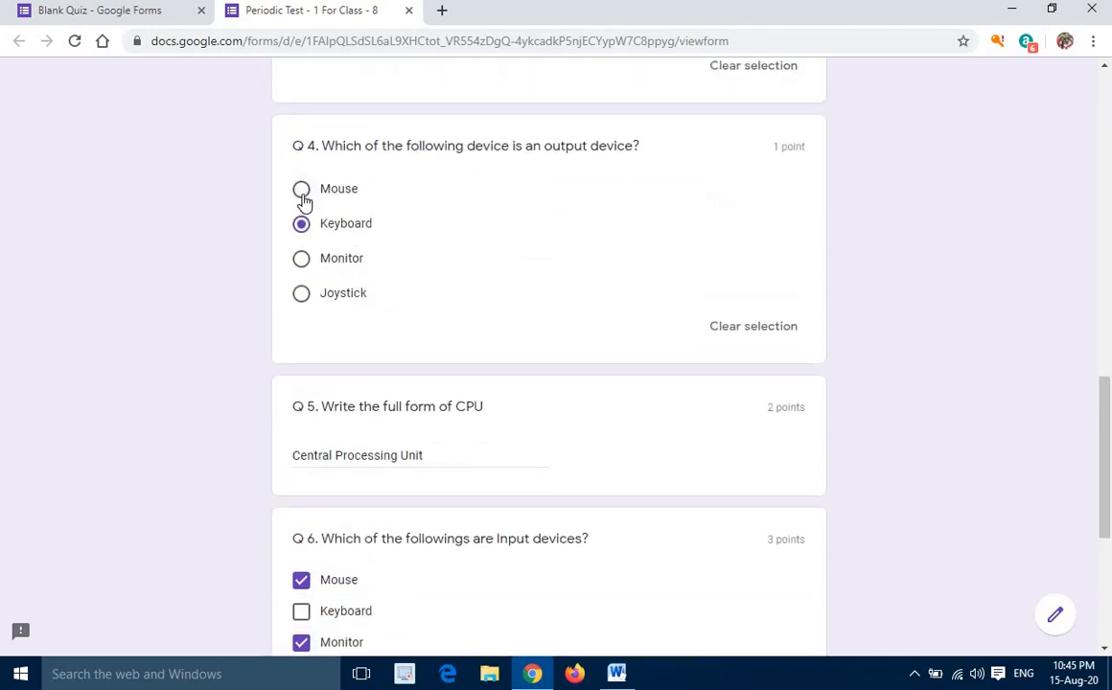
{"action": "scroll", "coordinate": [347, 355], "scroll_direction": "down", "scroll_amount": 2}
{"action": "scroll", "coordinate": [342, 384], "scroll_direction": "down", "scroll_amount": 1}
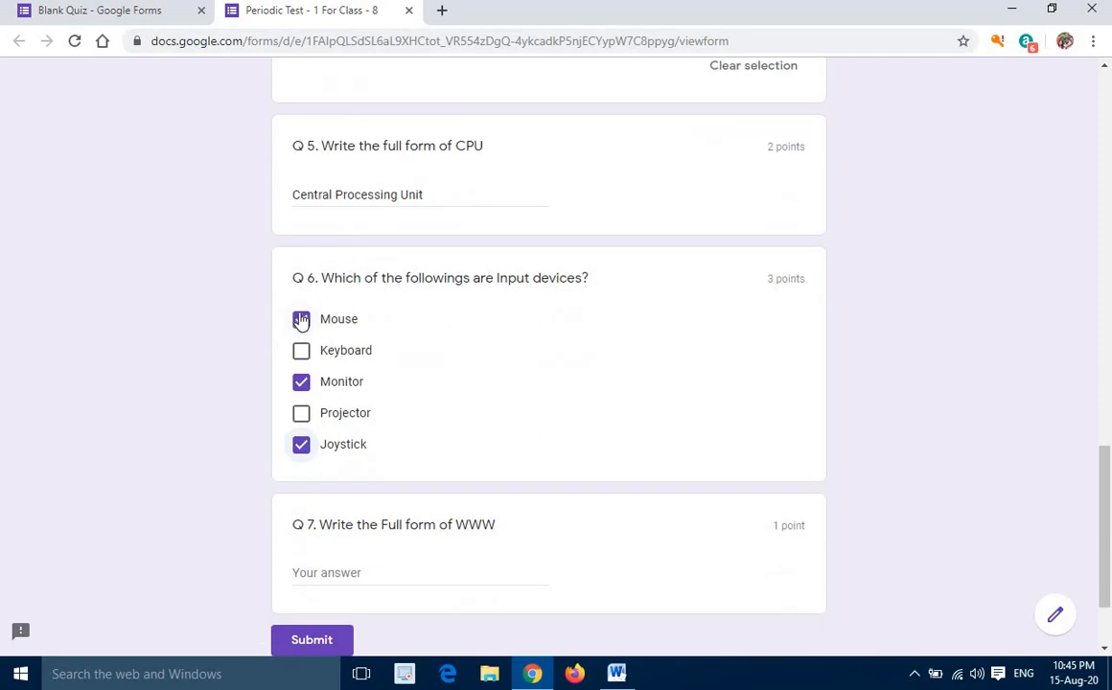
{"action": "scroll", "coordinate": [332, 393], "scroll_direction": "down", "scroll_amount": 2}
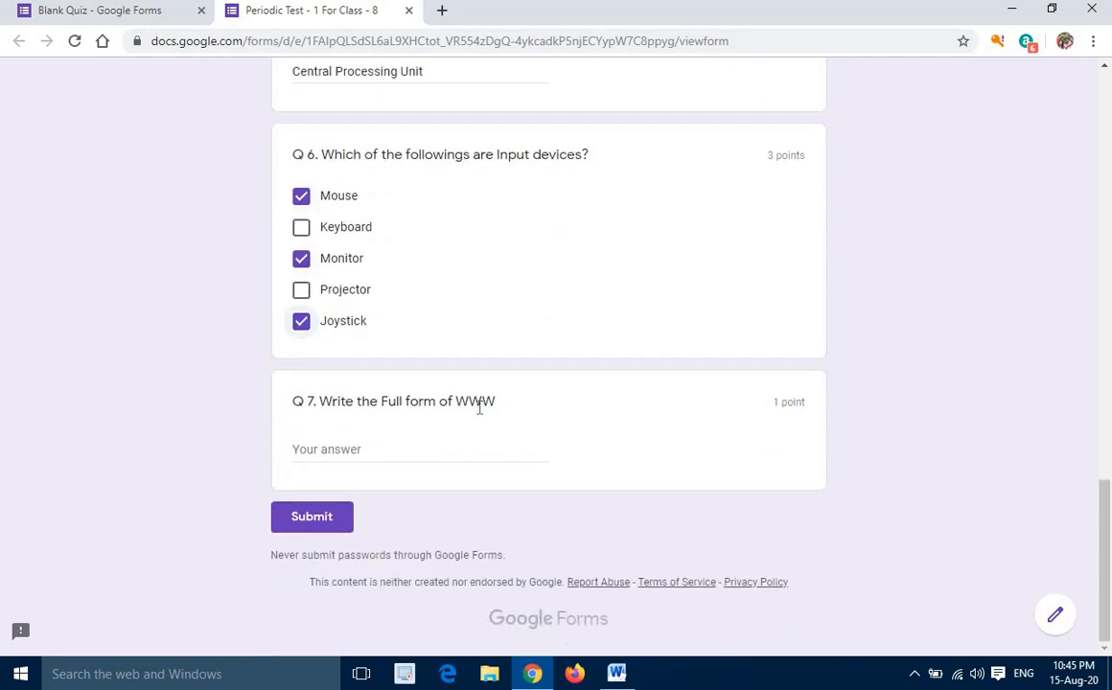
{"action": "left_click", "coordinate": [319, 450]}
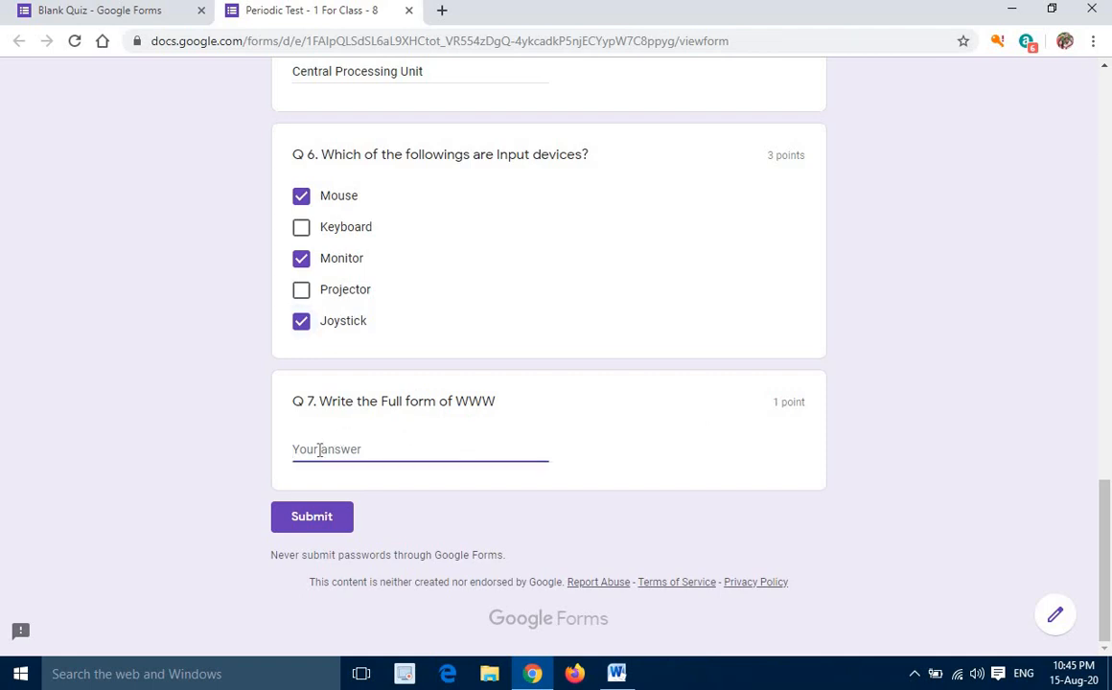
{"action": "type", "text": "W"}
{"action": "type", "text": "orl"}
{"action": "type", "text": "d"}
{"action": "type", "text": " wide W"}
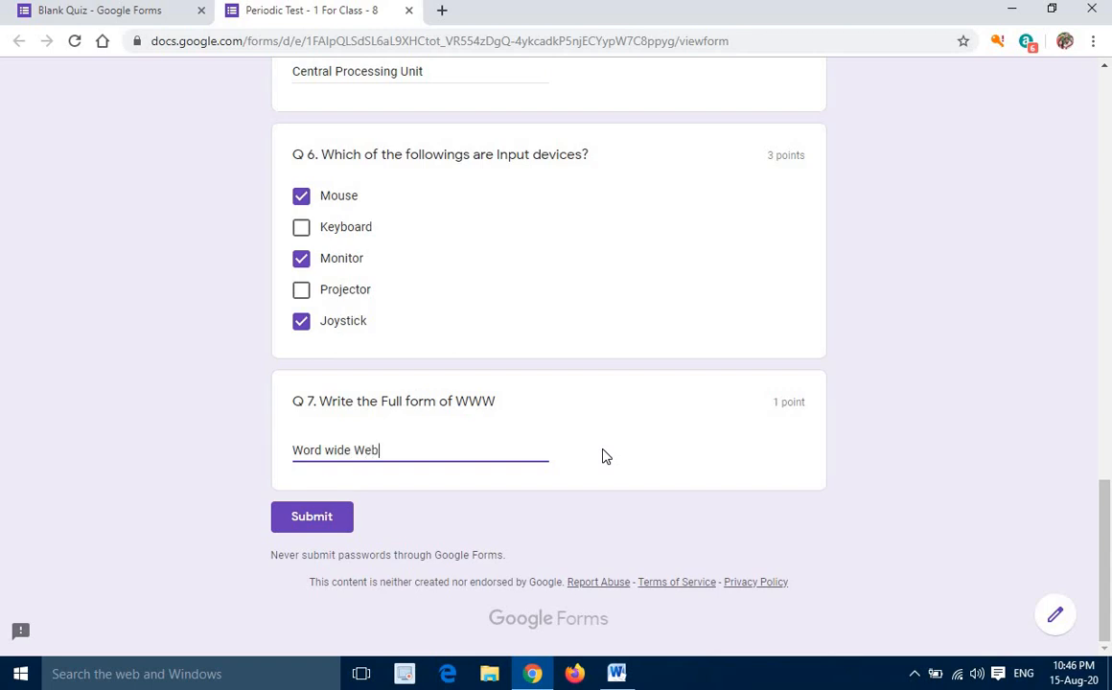
{"action": "type", "text": "eb"}
Submit the completed Periodic Test response and open its score page
{"action": "scroll", "coordinate": [486, 427], "scroll_direction": "up", "scroll_amount": 10}
{"action": "scroll", "coordinate": [489, 165], "scroll_direction": "up", "scroll_amount": 6}
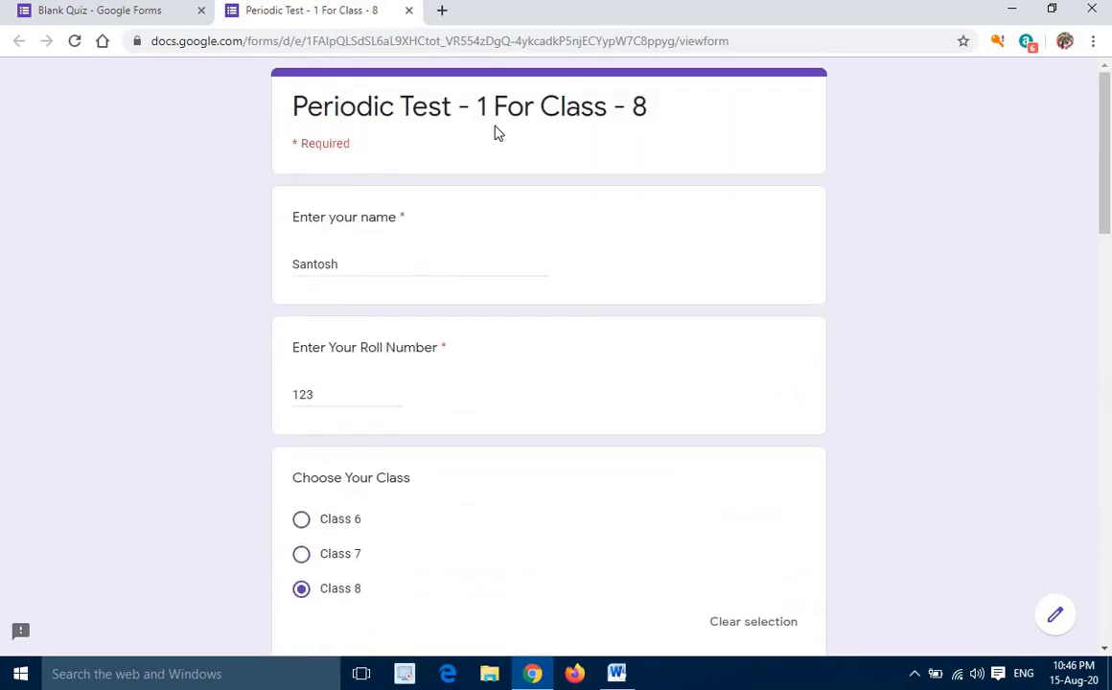
{"action": "scroll", "coordinate": [487, 366], "scroll_direction": "down", "scroll_amount": 2}
{"action": "scroll", "coordinate": [486, 366], "scroll_direction": "down", "scroll_amount": 15}
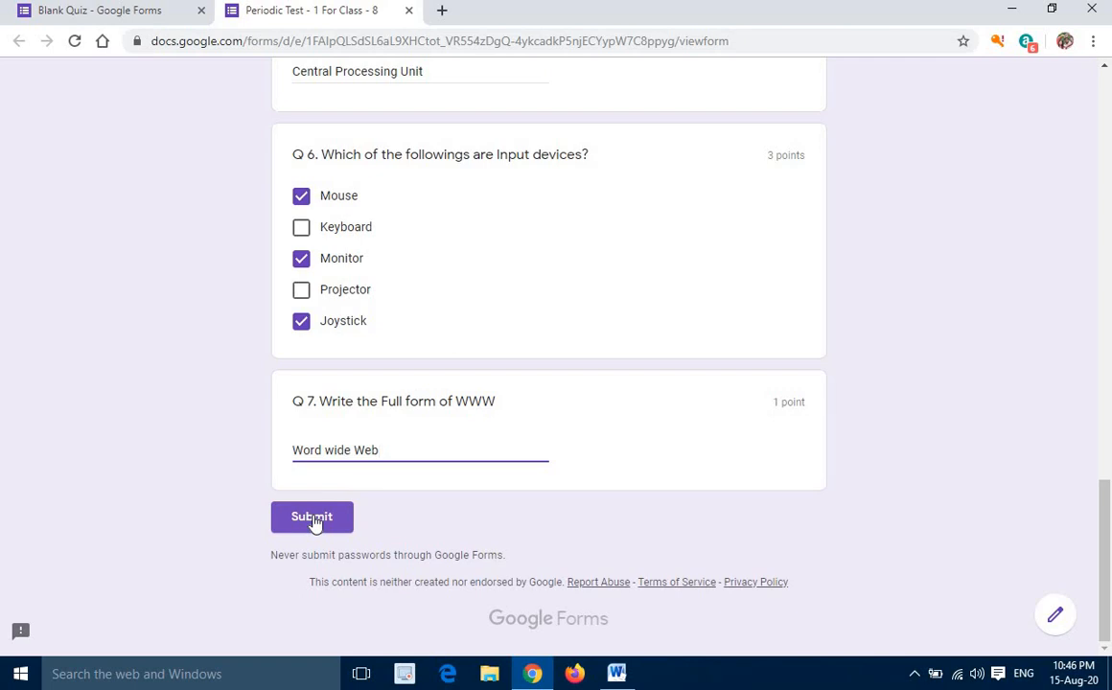
{"action": "left_click", "coordinate": [312, 519]}
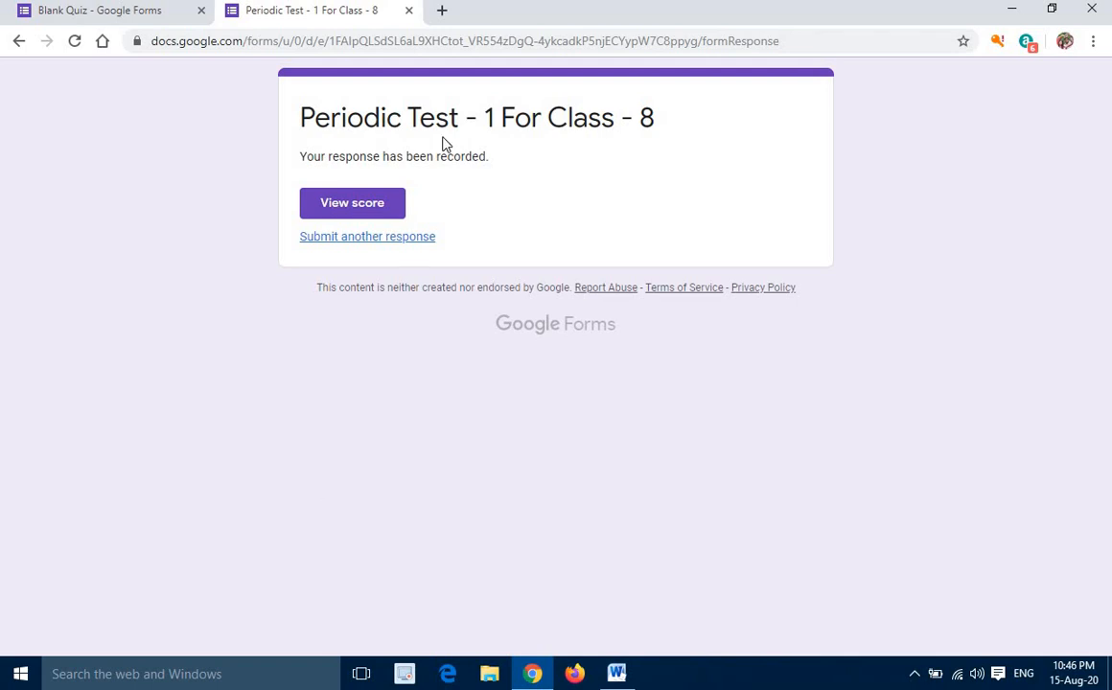
{"action": "left_click", "coordinate": [352, 205]}
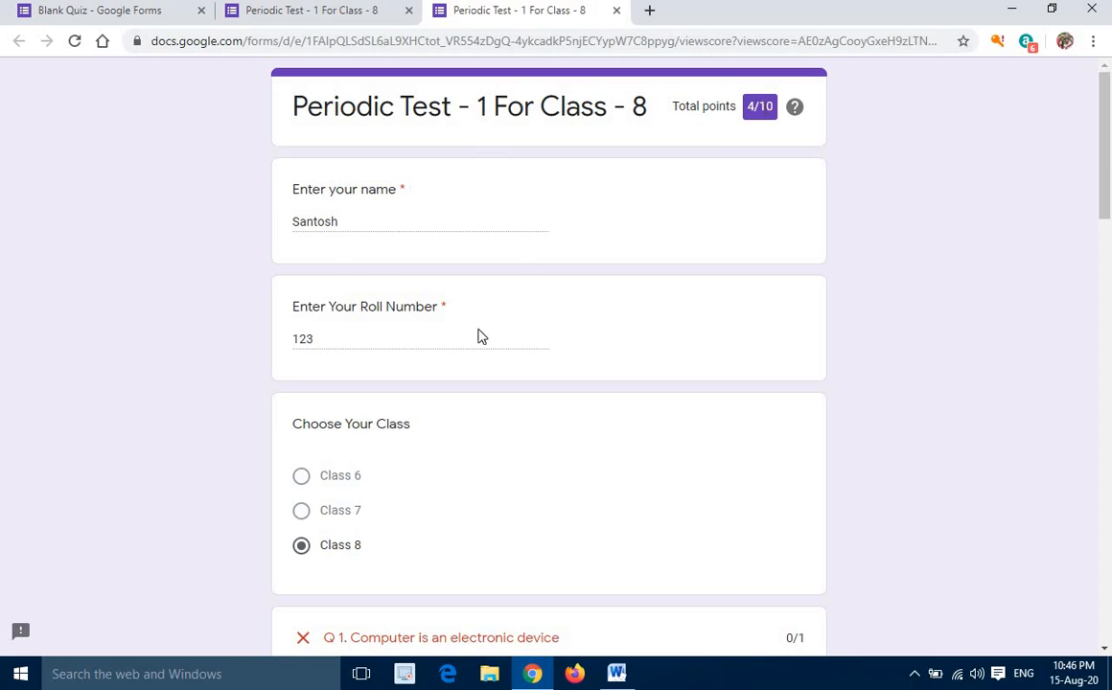
Examine the total points, the marks for each question and the correct answers on the score page
{"action": "scroll", "coordinate": [436, 370], "scroll_direction": "down", "scroll_amount": 3}
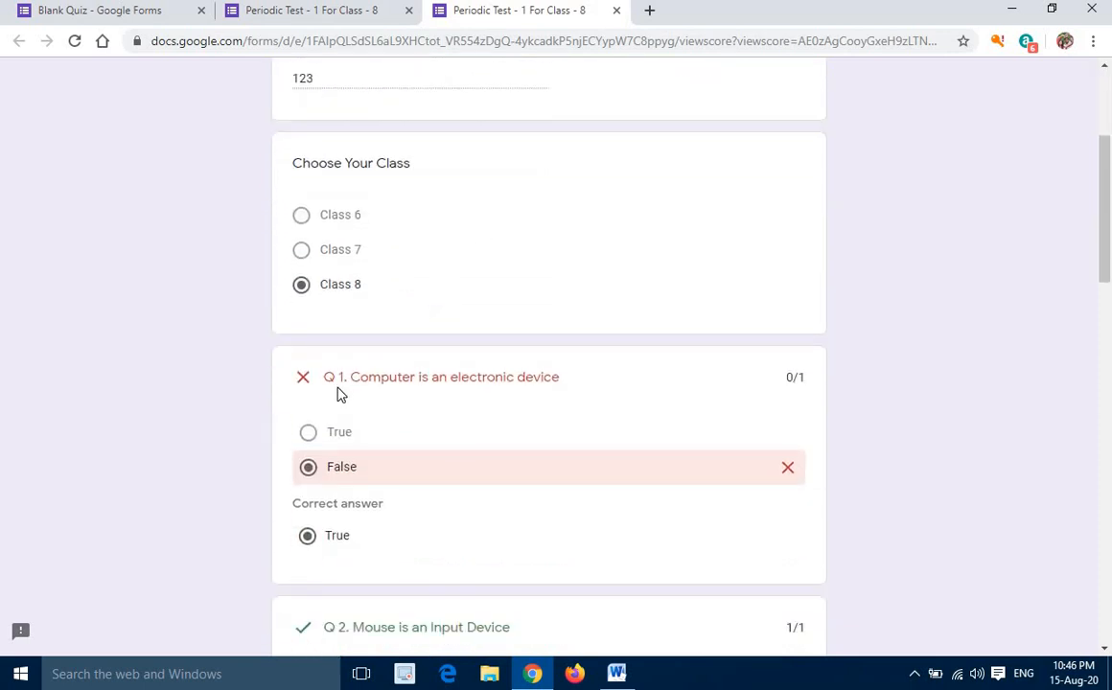
{"action": "scroll", "coordinate": [404, 422], "scroll_direction": "down", "scroll_amount": 2}
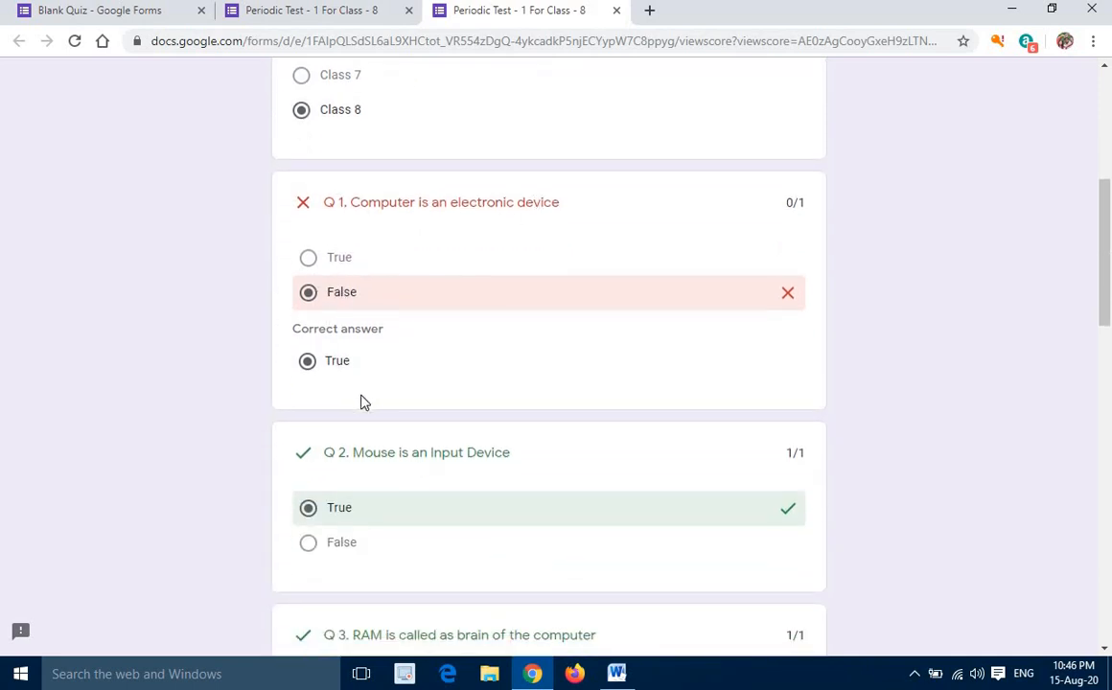
{"action": "scroll", "coordinate": [361, 398], "scroll_direction": "down", "scroll_amount": 2}
{"action": "scroll", "coordinate": [355, 431], "scroll_direction": "down", "scroll_amount": 3}
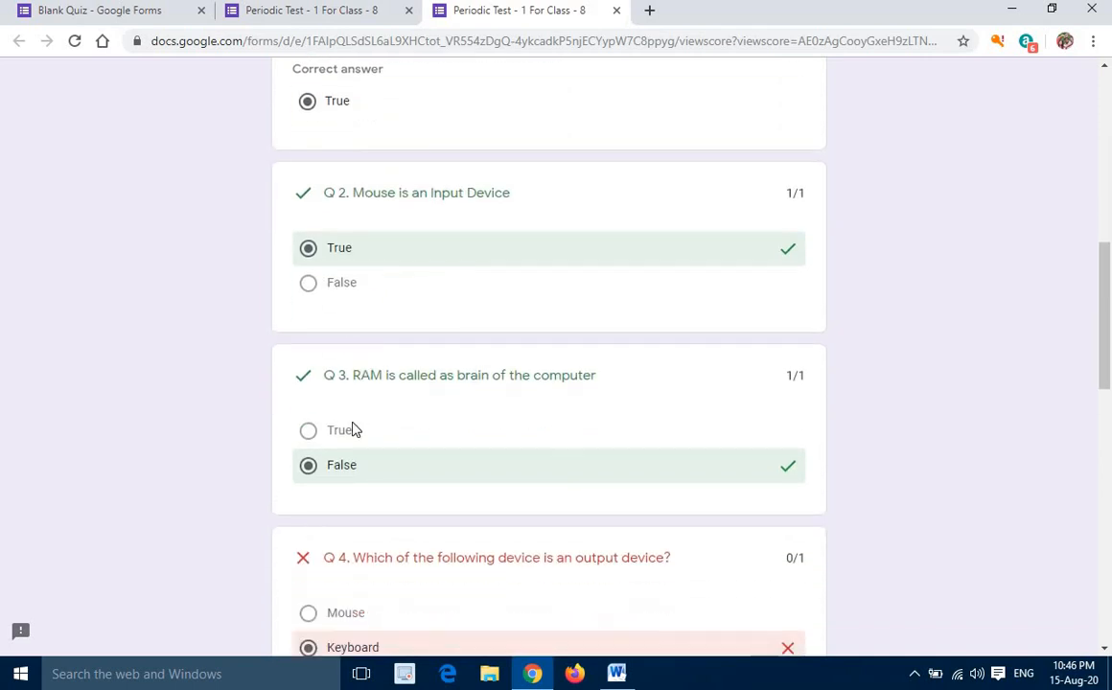
{"action": "scroll", "coordinate": [383, 400], "scroll_direction": "down", "scroll_amount": 1}
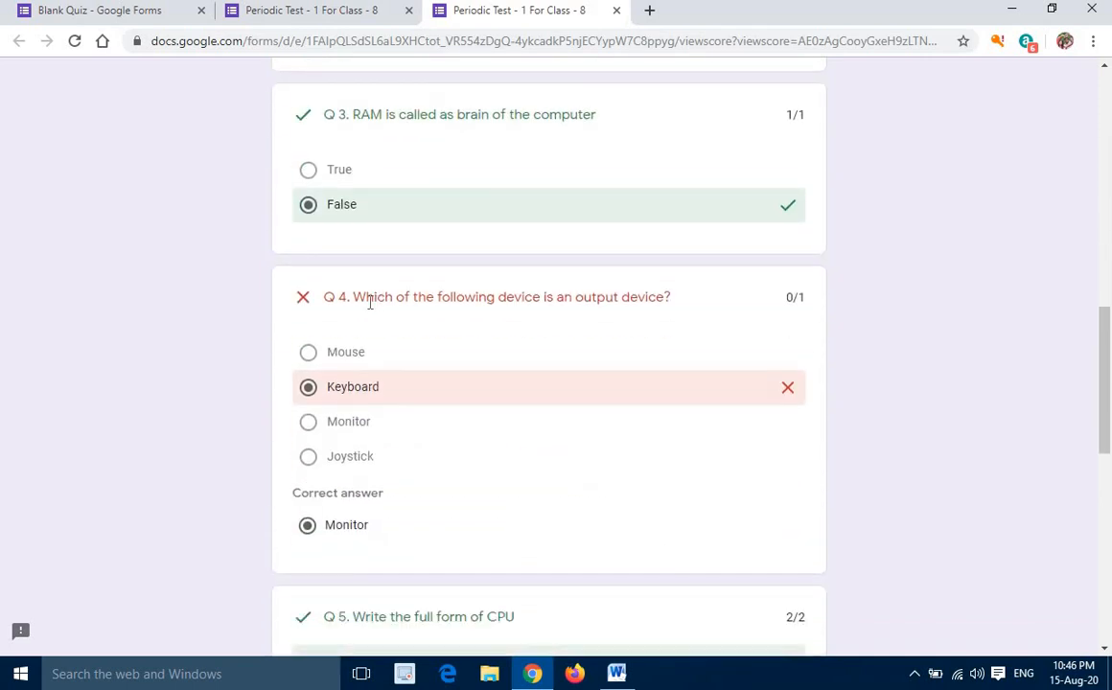
{"action": "scroll", "coordinate": [409, 392], "scroll_direction": "down", "scroll_amount": 3}
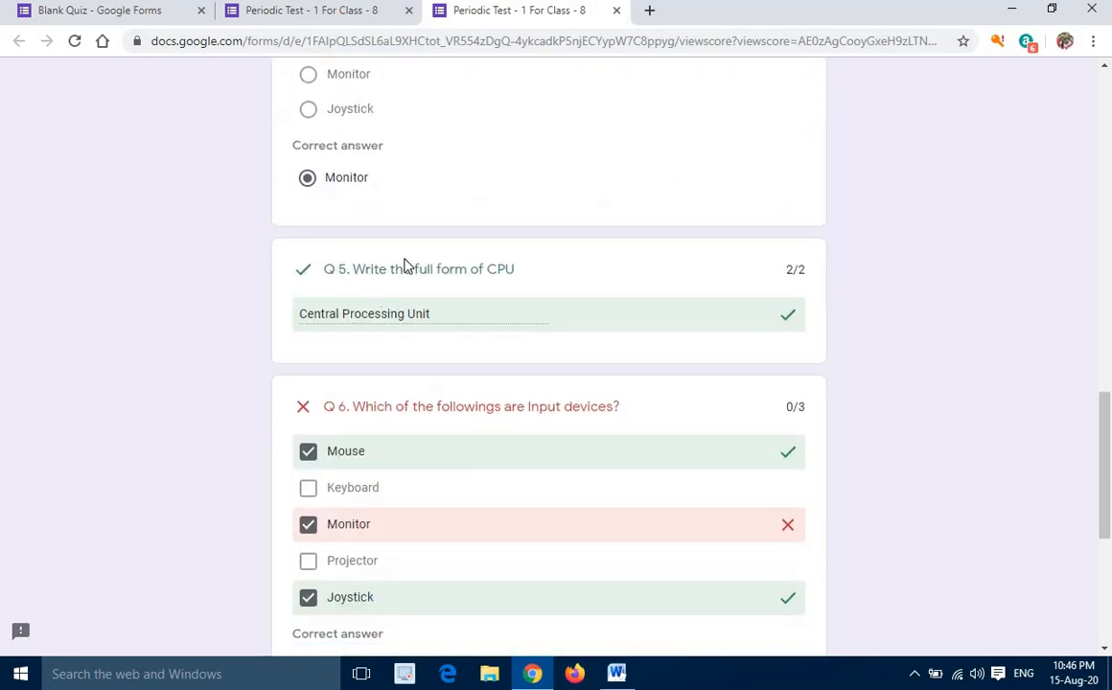
{"action": "scroll", "coordinate": [447, 365], "scroll_direction": "down", "scroll_amount": 2}
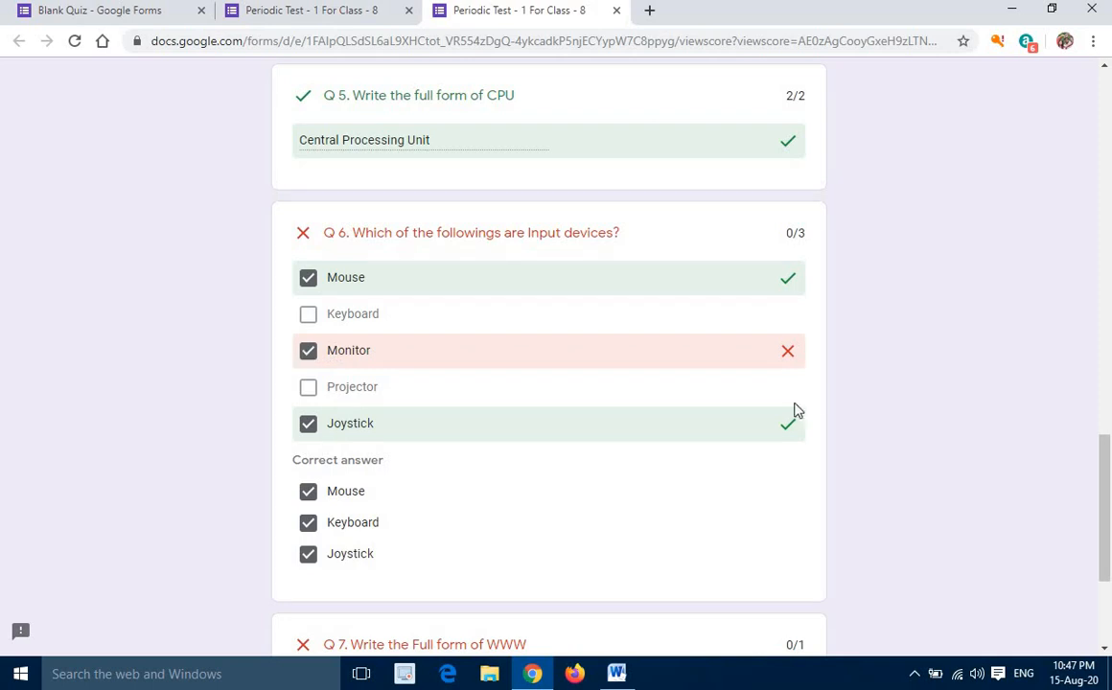
{"action": "scroll", "coordinate": [432, 330], "scroll_direction": "down", "scroll_amount": 3}
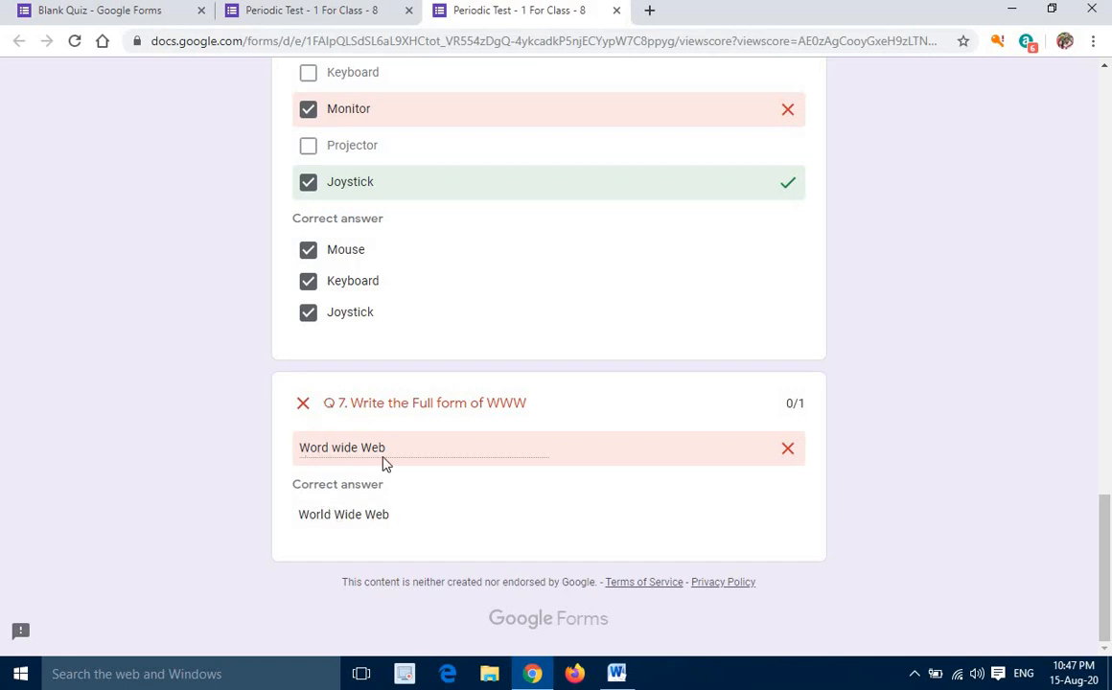
{"action": "scroll", "coordinate": [508, 459], "scroll_direction": "up", "scroll_amount": 20}
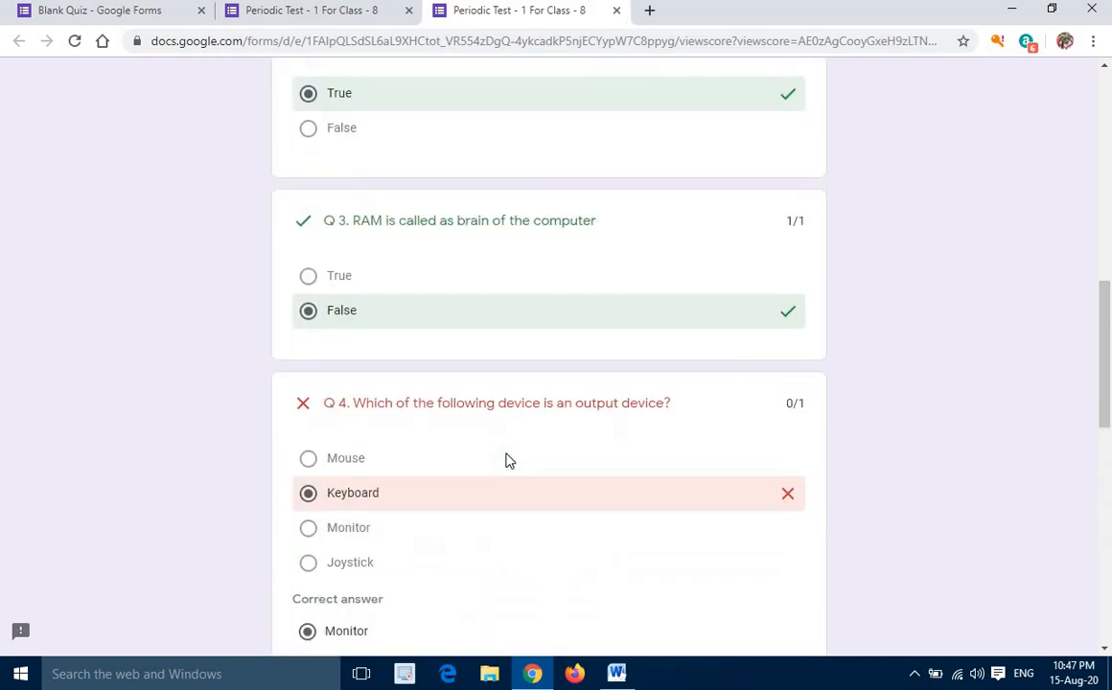
{"action": "scroll", "coordinate": [509, 459], "scroll_direction": "up", "scroll_amount": 1}
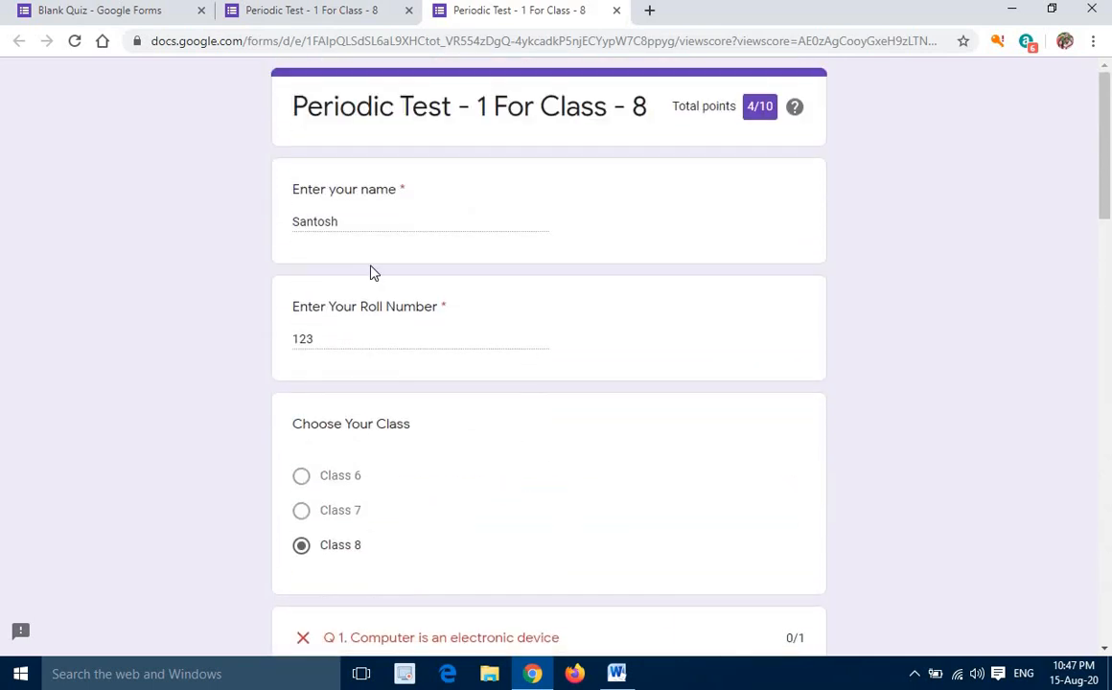
{"action": "scroll", "coordinate": [422, 287], "scroll_direction": "down", "scroll_amount": 3}
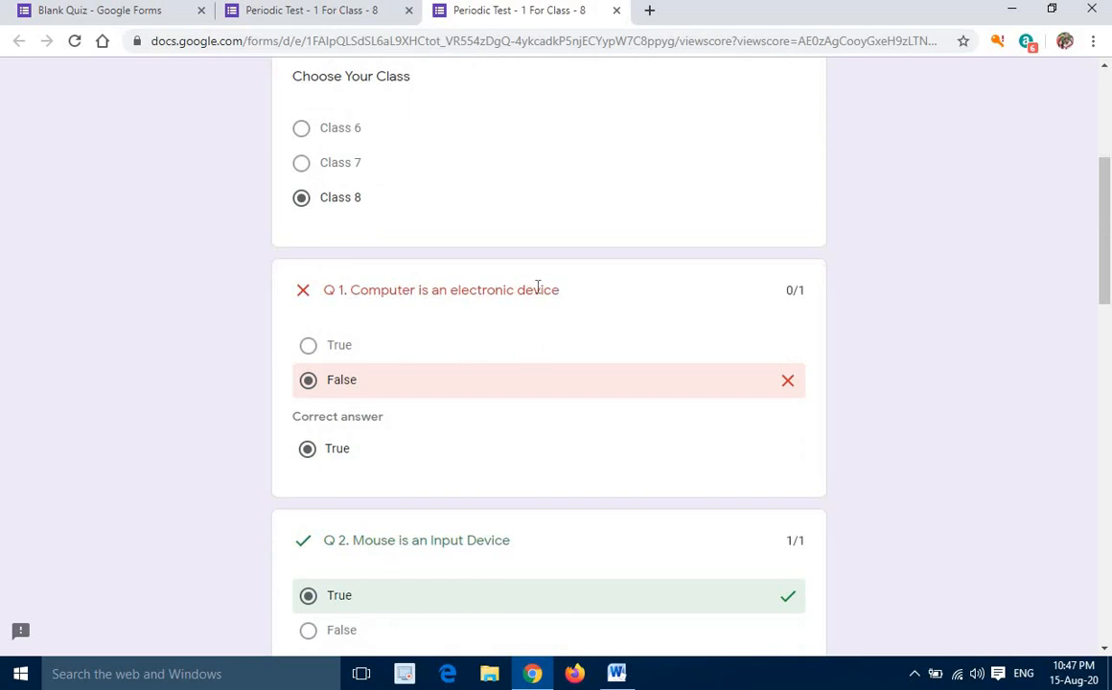
{"action": "scroll", "coordinate": [538, 287], "scroll_direction": "down", "scroll_amount": 3}
{"action": "scroll", "coordinate": [539, 287], "scroll_direction": "up", "scroll_amount": 6}
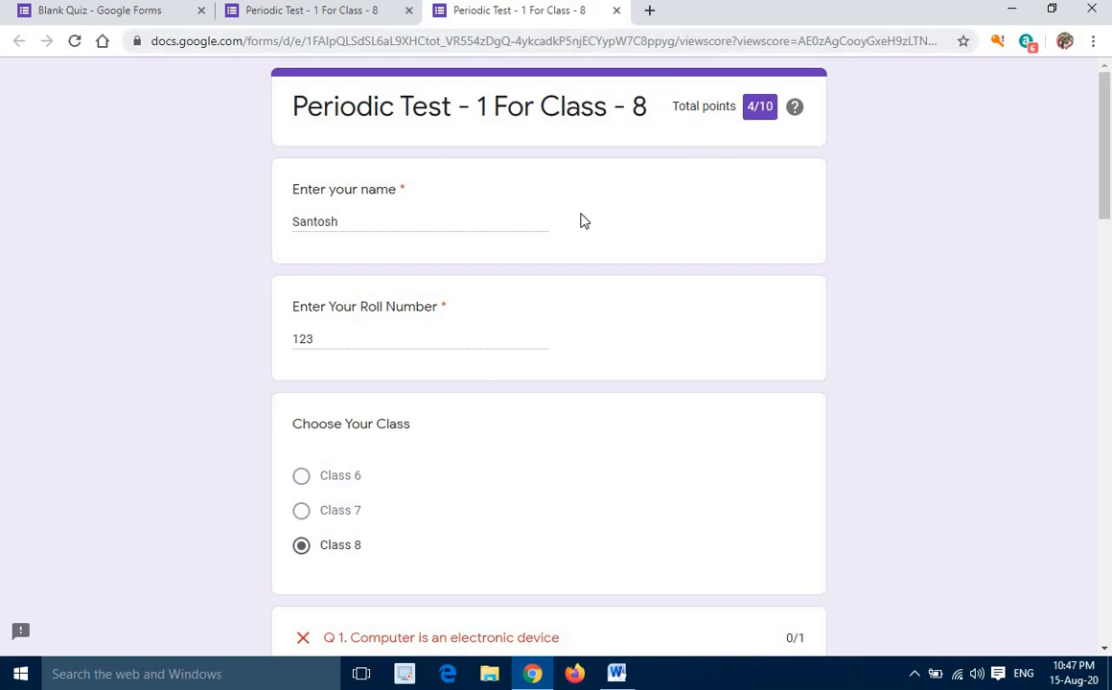
{"action": "scroll", "coordinate": [548, 368], "scroll_direction": "down", "scroll_amount": 3}
{"action": "scroll", "coordinate": [549, 368], "scroll_direction": "up", "scroll_amount": 3}
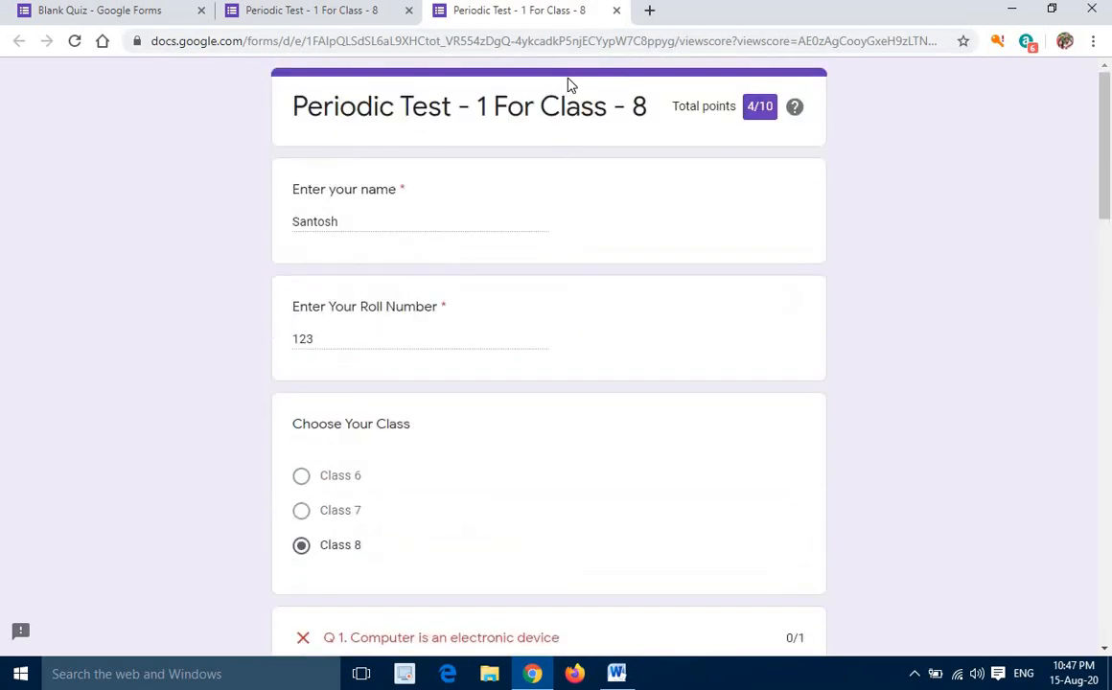
Close the score page and the response confirmation page to return to the quiz editor
{"action": "left_click", "coordinate": [618, 11]}
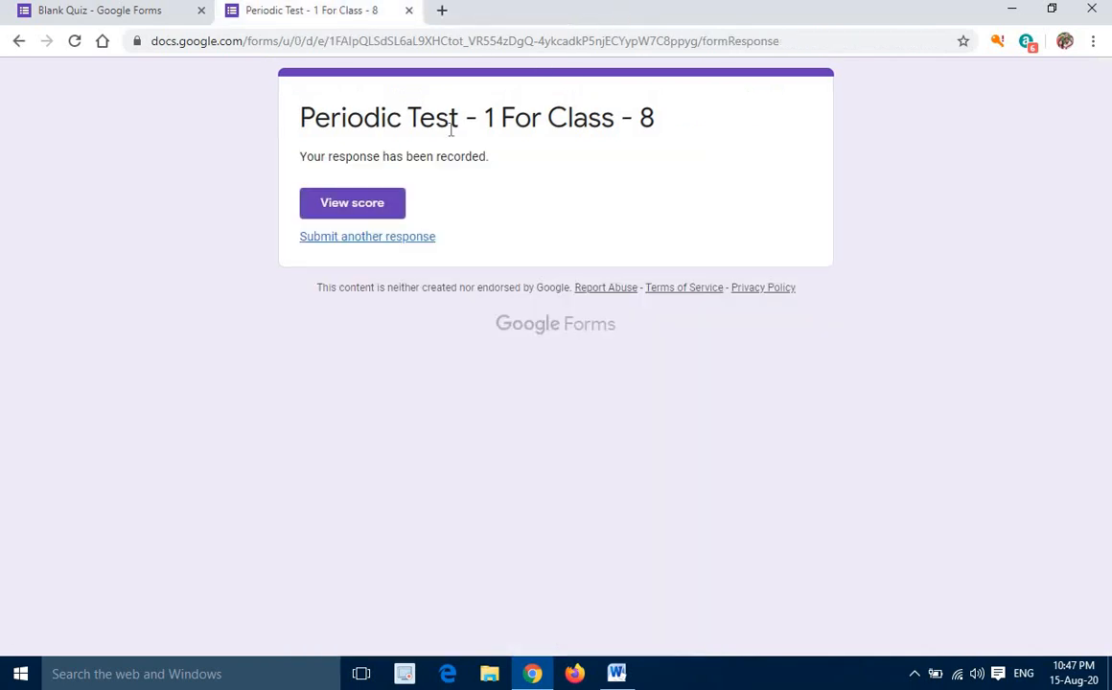
{"action": "left_click", "coordinate": [409, 14]}
Open the general settings of the Periodic Test quiz
{"action": "scroll", "coordinate": [461, 367], "scroll_direction": "up", "scroll_amount": 2}
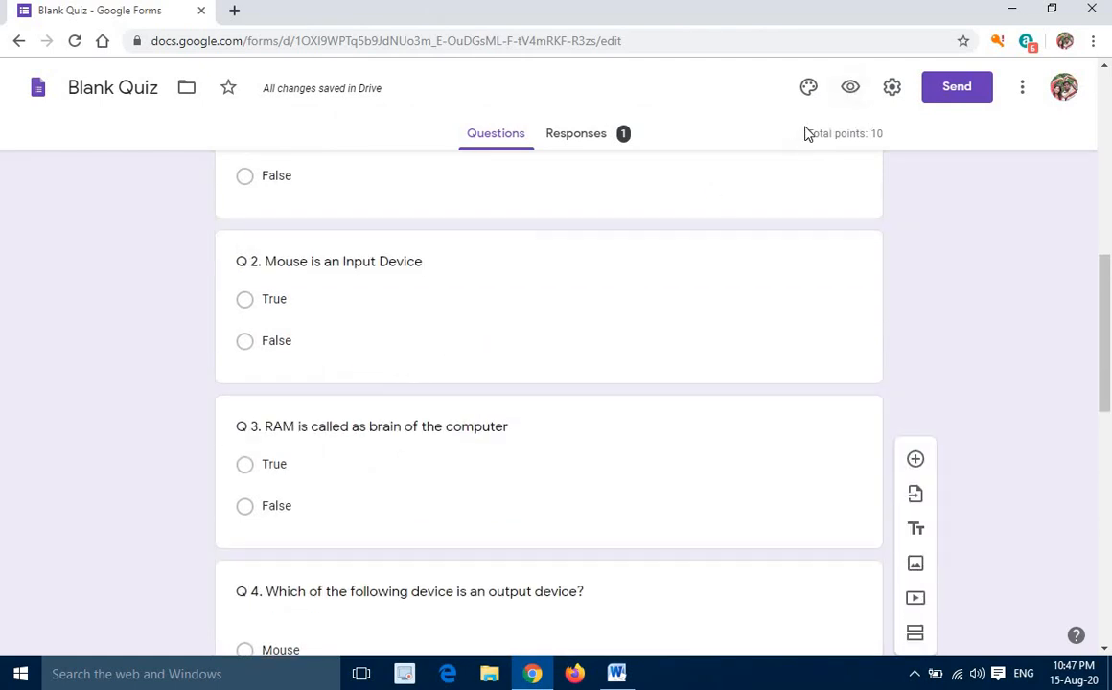
{"action": "scroll", "coordinate": [462, 367], "scroll_direction": "up", "scroll_amount": 6}
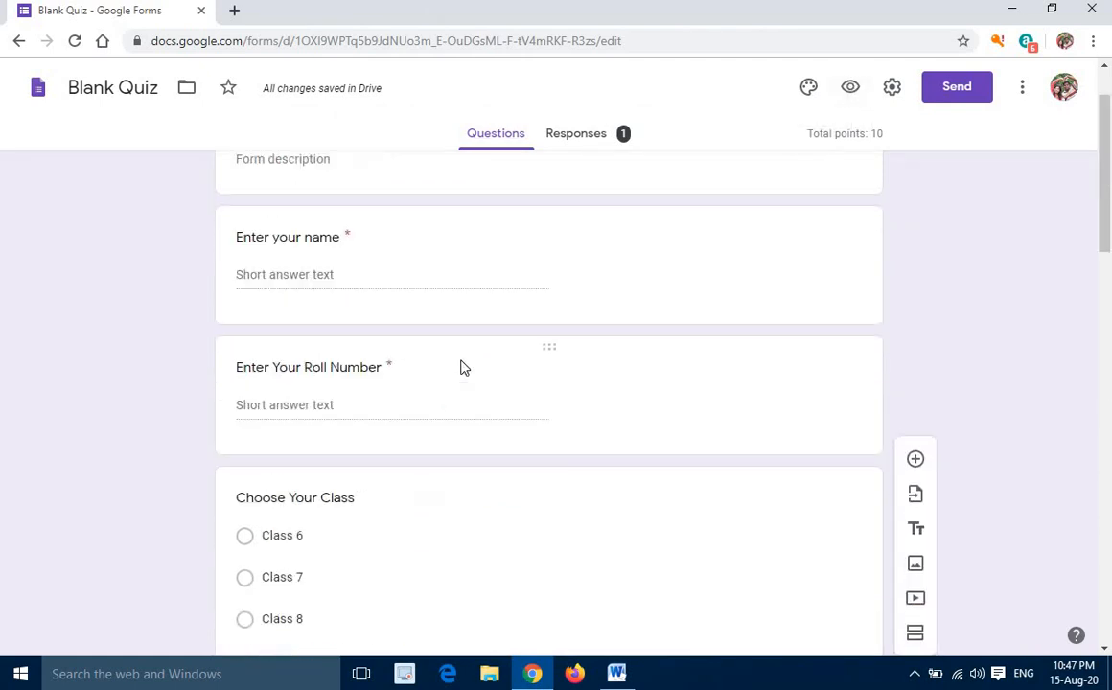
{"action": "scroll", "coordinate": [456, 268], "scroll_direction": "down", "scroll_amount": 7}
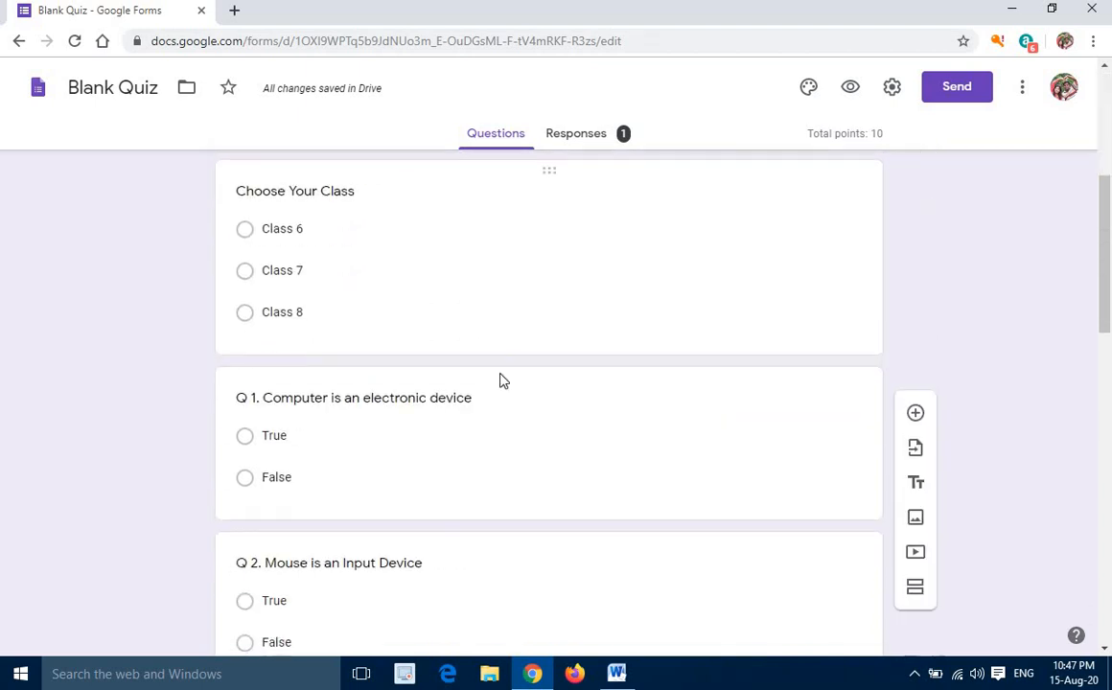
{"action": "scroll", "coordinate": [505, 385], "scroll_direction": "down", "scroll_amount": 10}
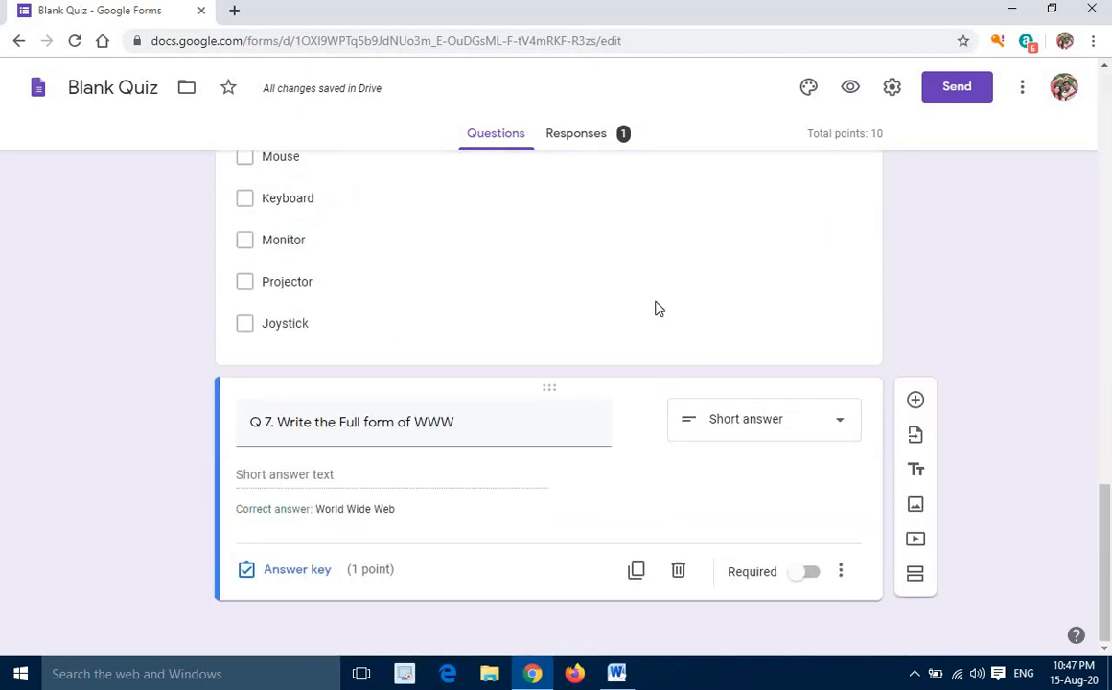
{"action": "scroll", "coordinate": [653, 278], "scroll_direction": "up", "scroll_amount": 12}
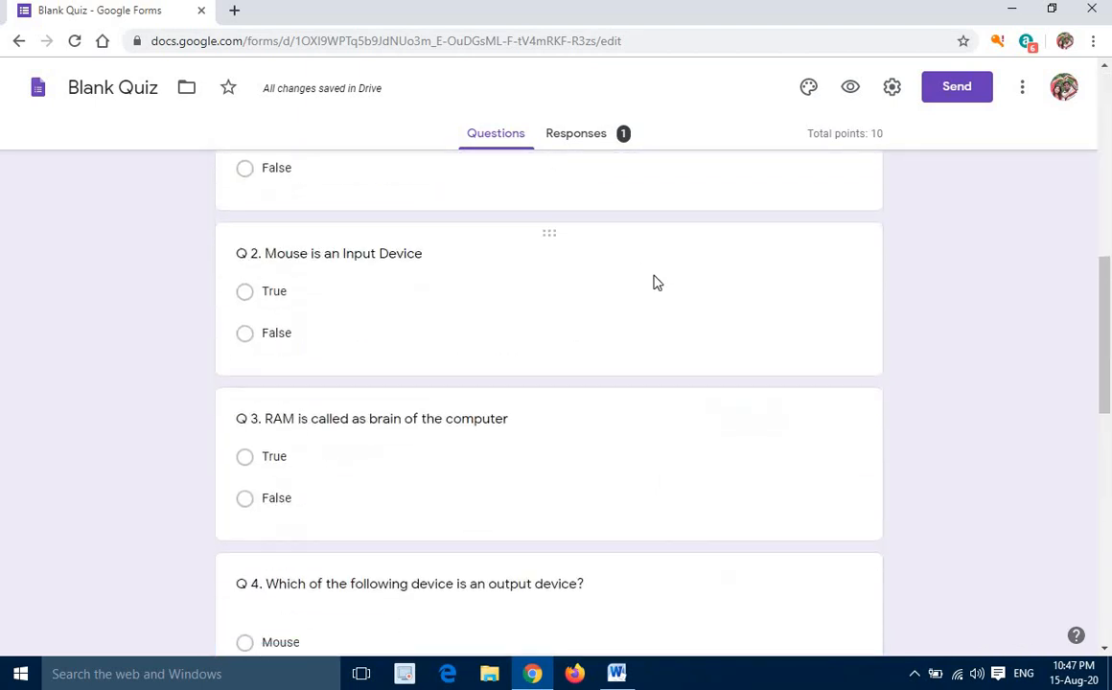
{"action": "scroll", "coordinate": [655, 282], "scroll_direction": "up", "scroll_amount": 1}
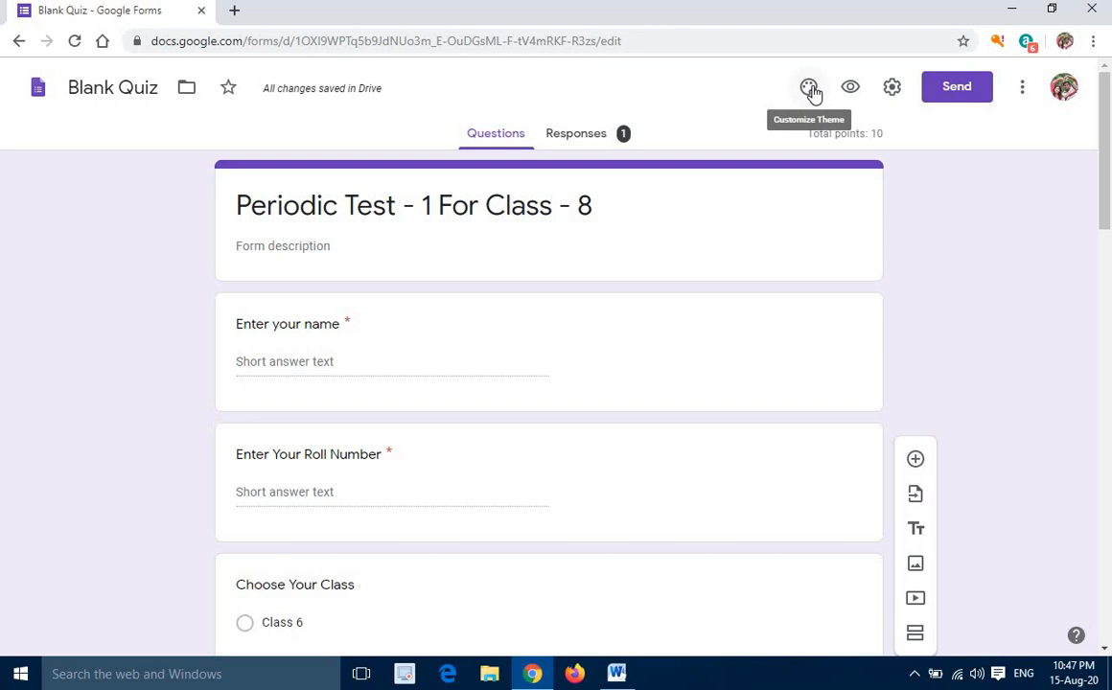
{"action": "left_click", "coordinate": [893, 90]}
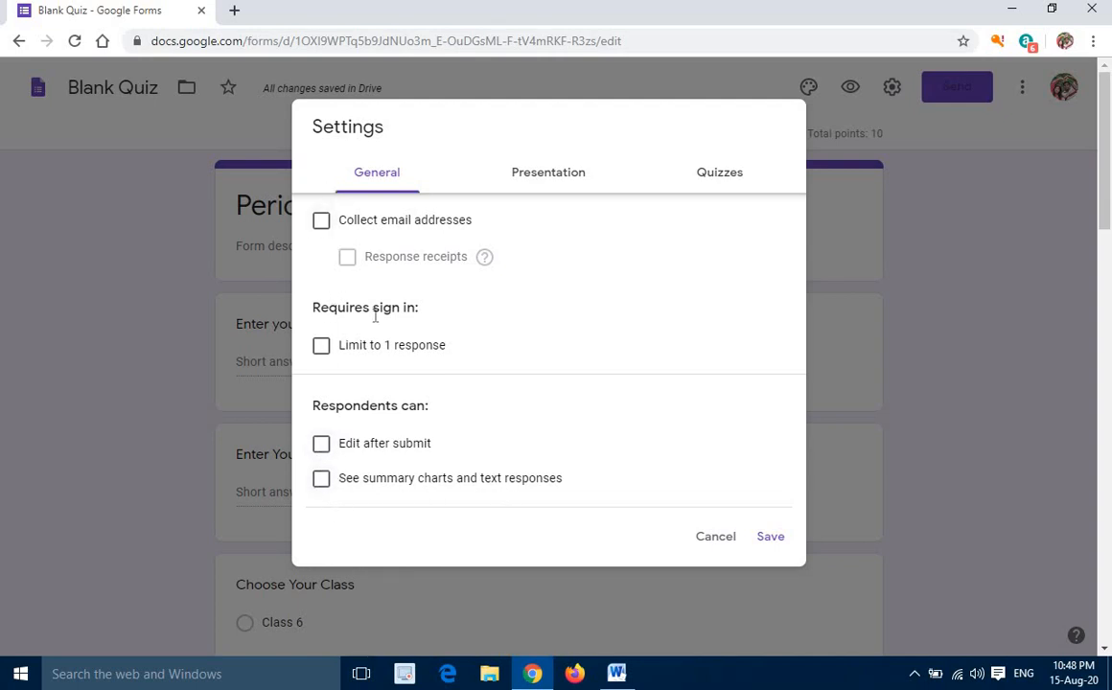
Set the quiz grades to be released later, after manual review, and save the settings
{"action": "left_click", "coordinate": [554, 182]}
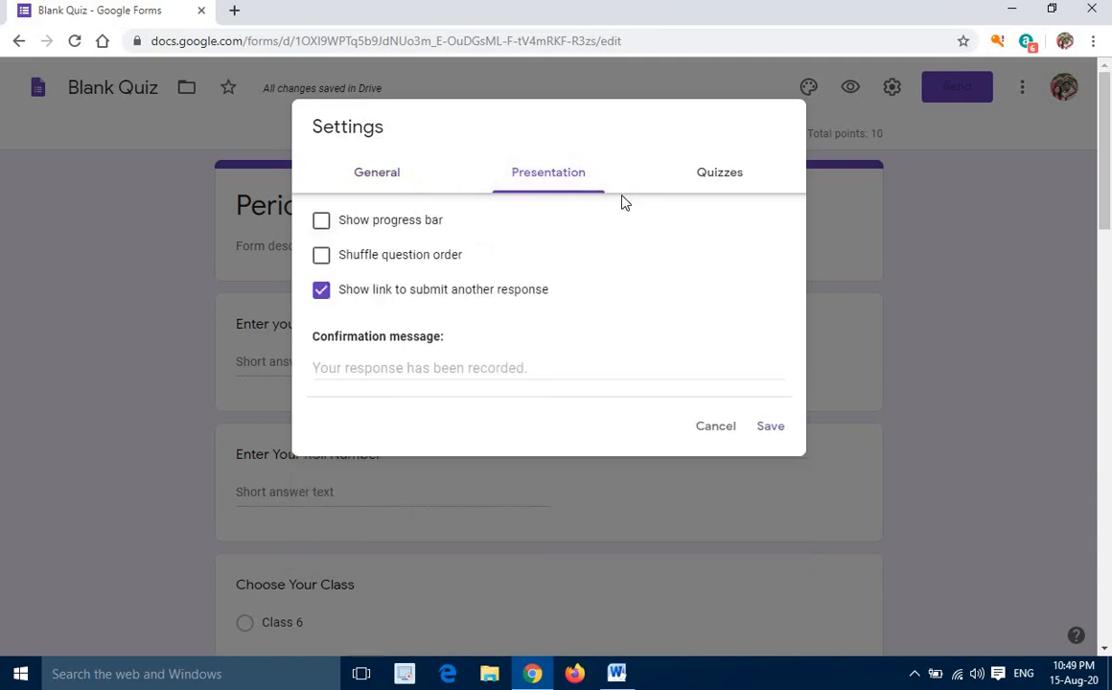
{"action": "left_click", "coordinate": [699, 184]}
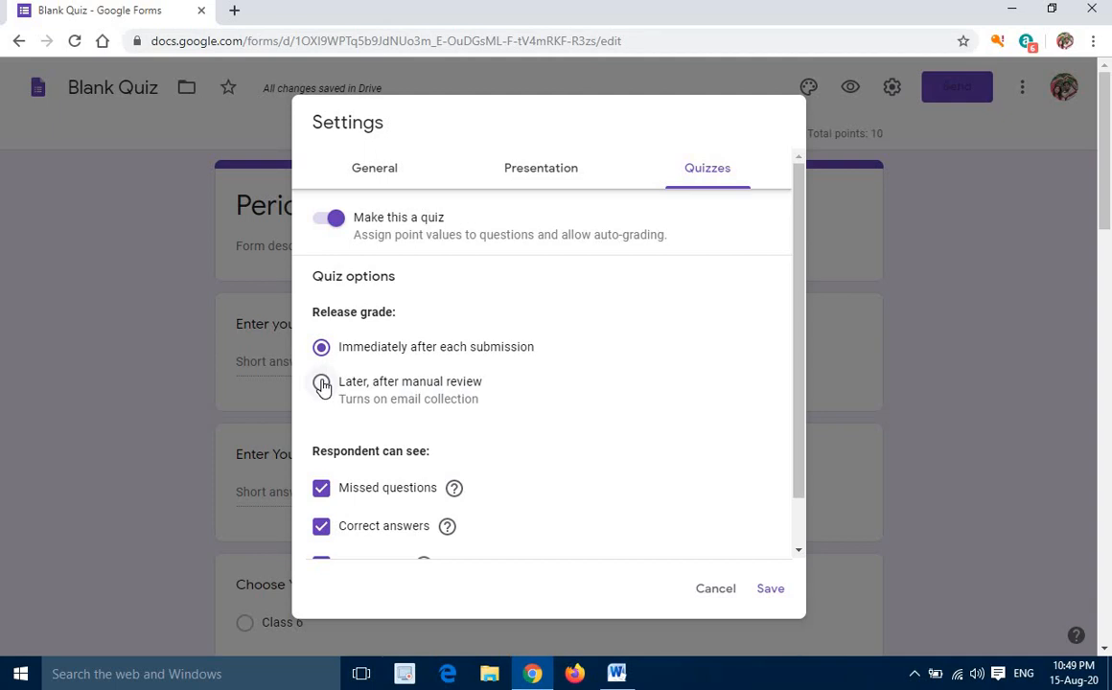
{"action": "left_click", "coordinate": [322, 384]}
{"action": "scroll", "coordinate": [469, 396], "scroll_direction": "down", "scroll_amount": 1}
{"action": "scroll", "coordinate": [610, 457], "scroll_direction": "down", "scroll_amount": 2}
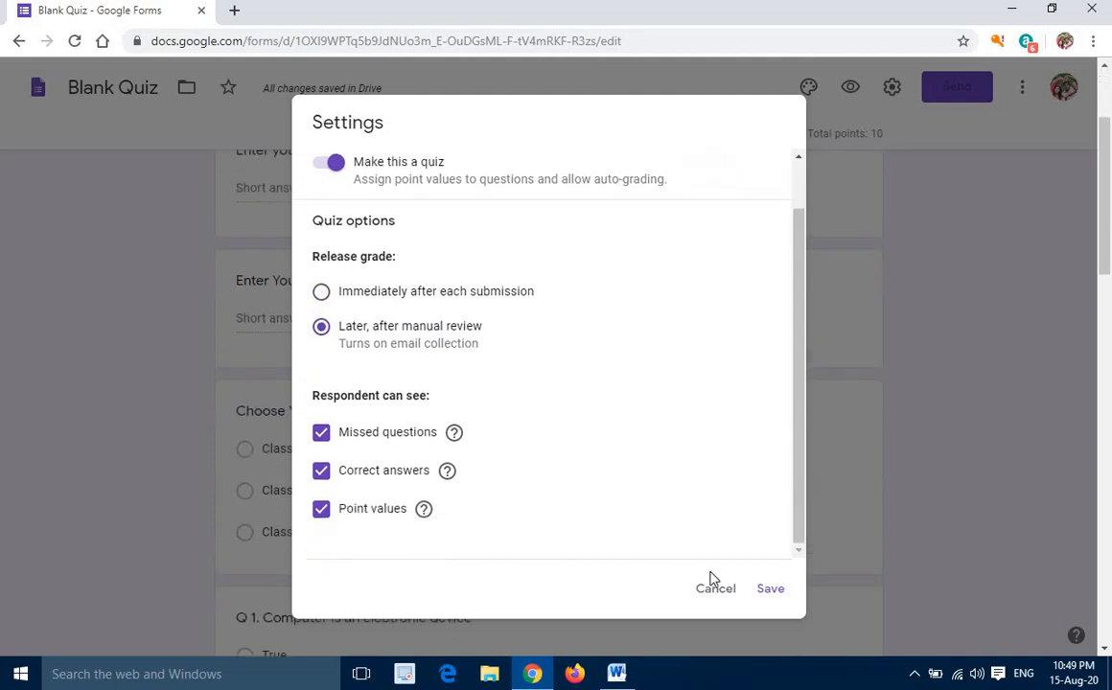
{"action": "left_click", "coordinate": [771, 590]}
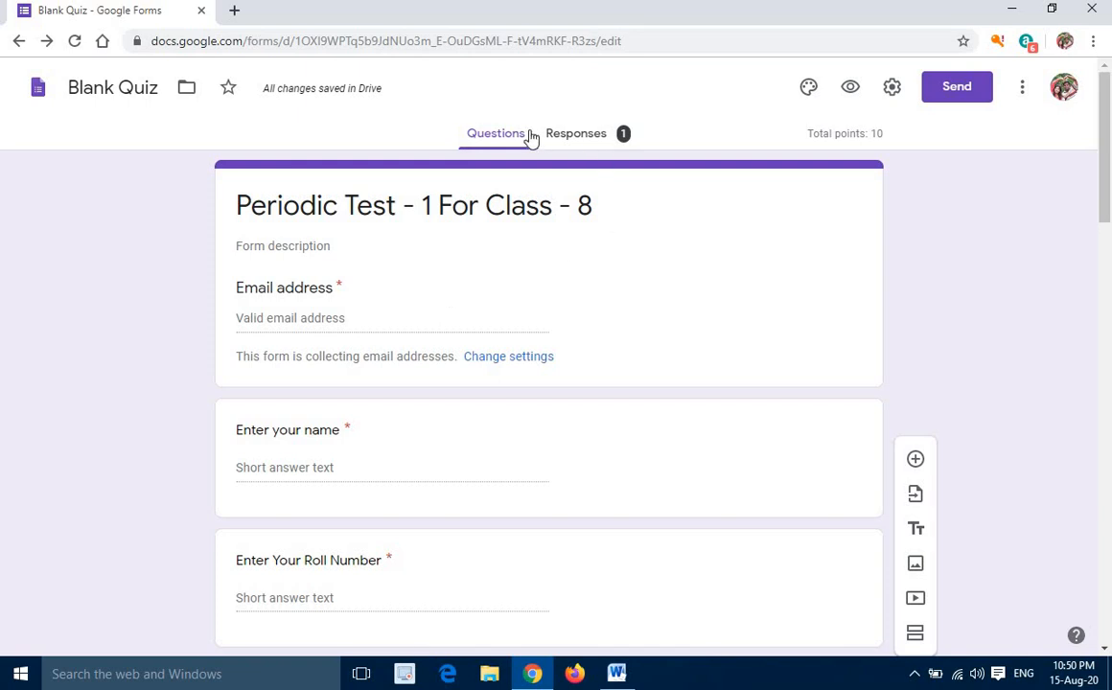
Open the quiz's sending options and look through the email, link and embed HTML methods
{"action": "left_click", "coordinate": [956, 90]}
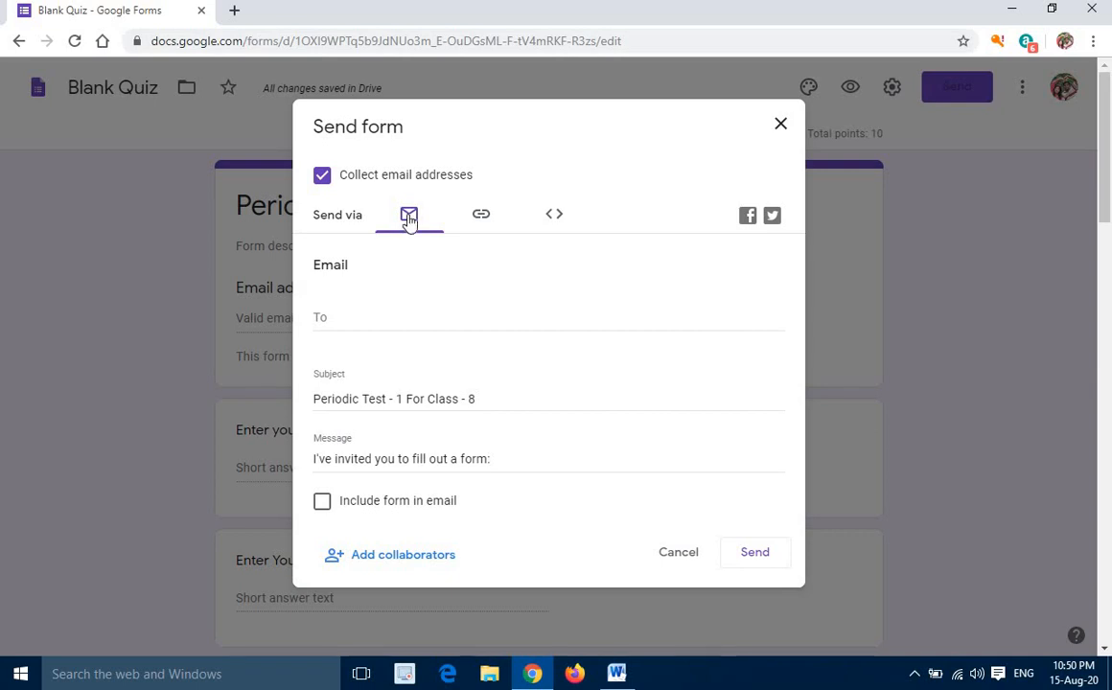
{"action": "left_click", "coordinate": [484, 225]}
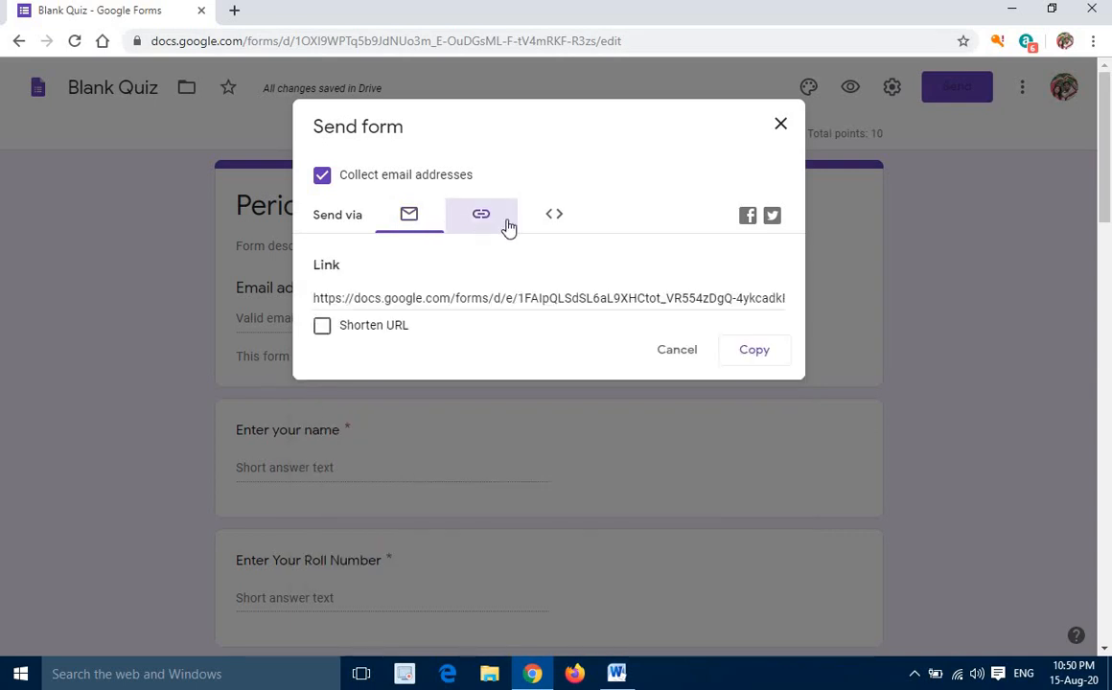
{"action": "left_click", "coordinate": [560, 227]}
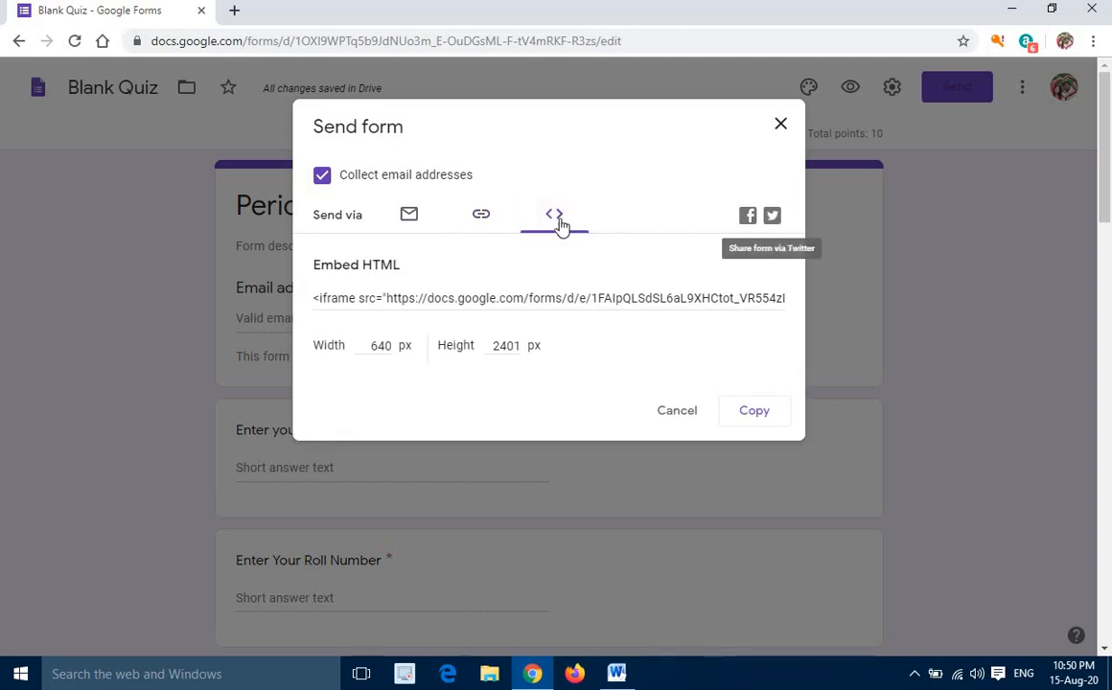
{"action": "left_click", "coordinate": [410, 218]}
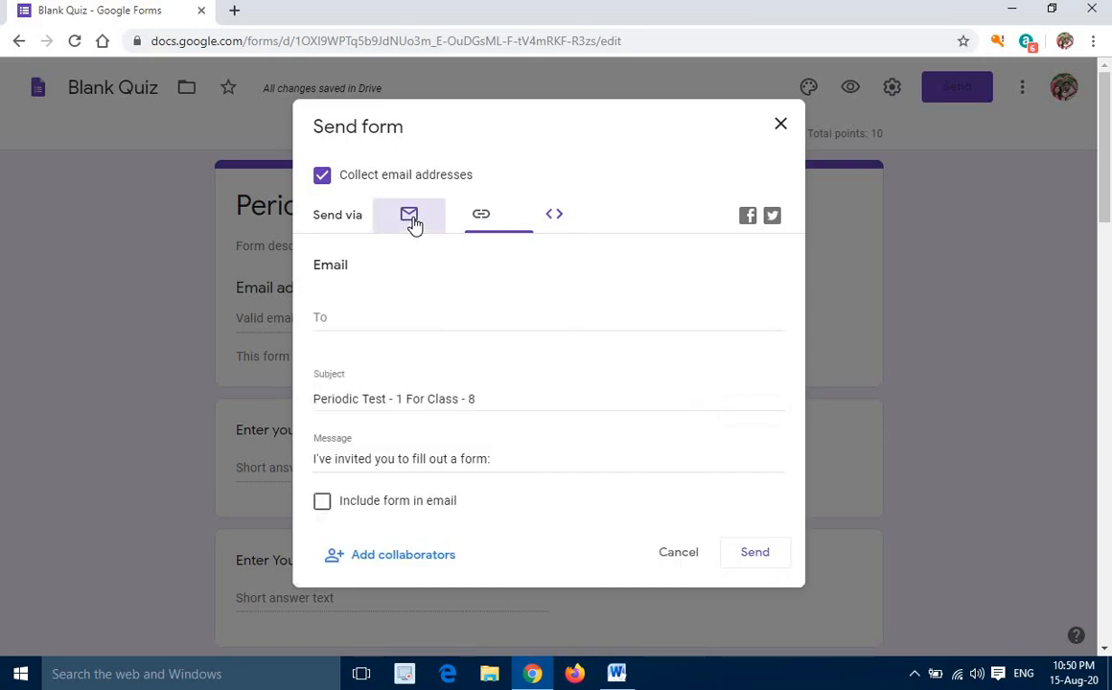
{"action": "left_click", "coordinate": [341, 321]}
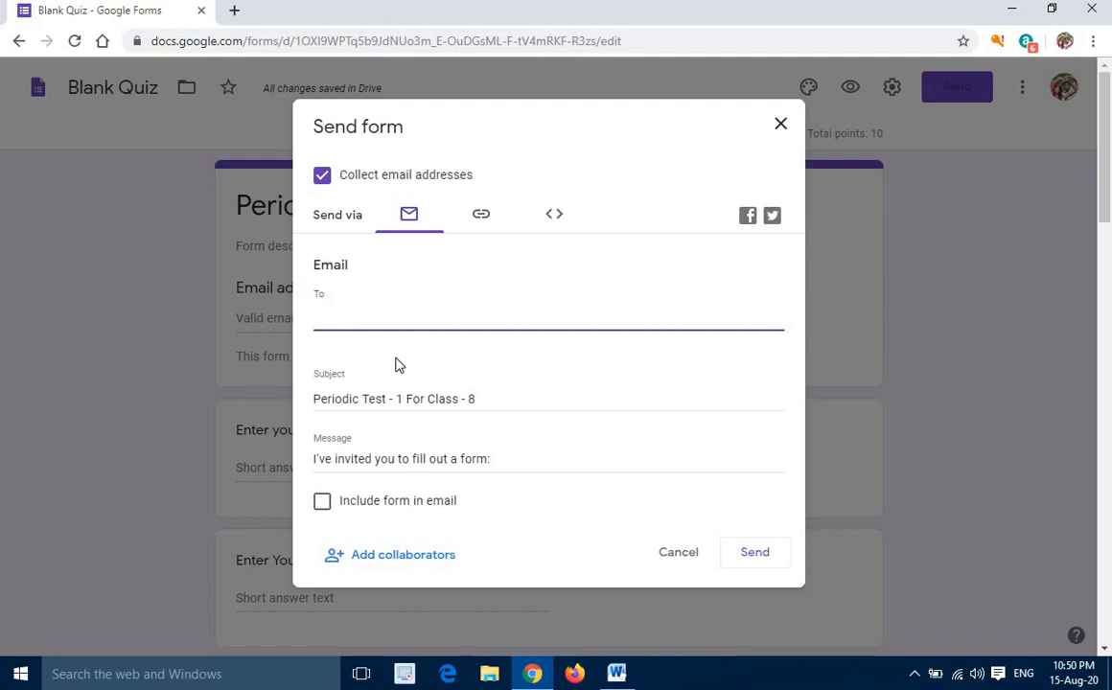
{"action": "left_click", "coordinate": [767, 562]}
Shorten the quiz's share link, copy it and close the sending options
{"action": "left_click", "coordinate": [482, 217]}
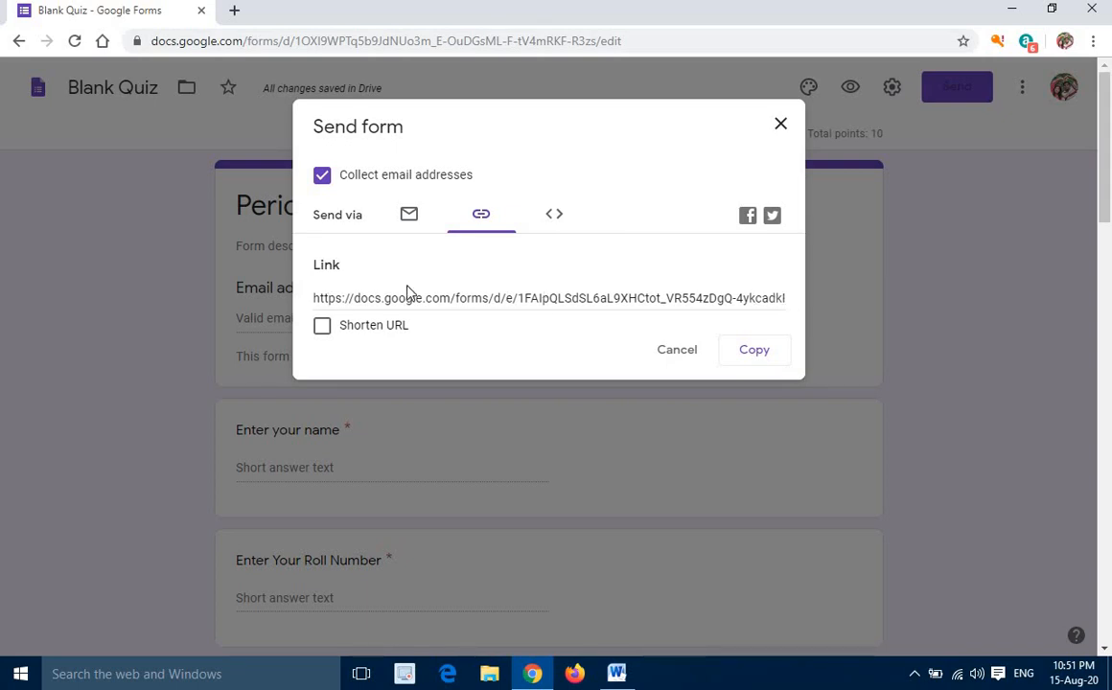
{"action": "left_click", "coordinate": [323, 327]}
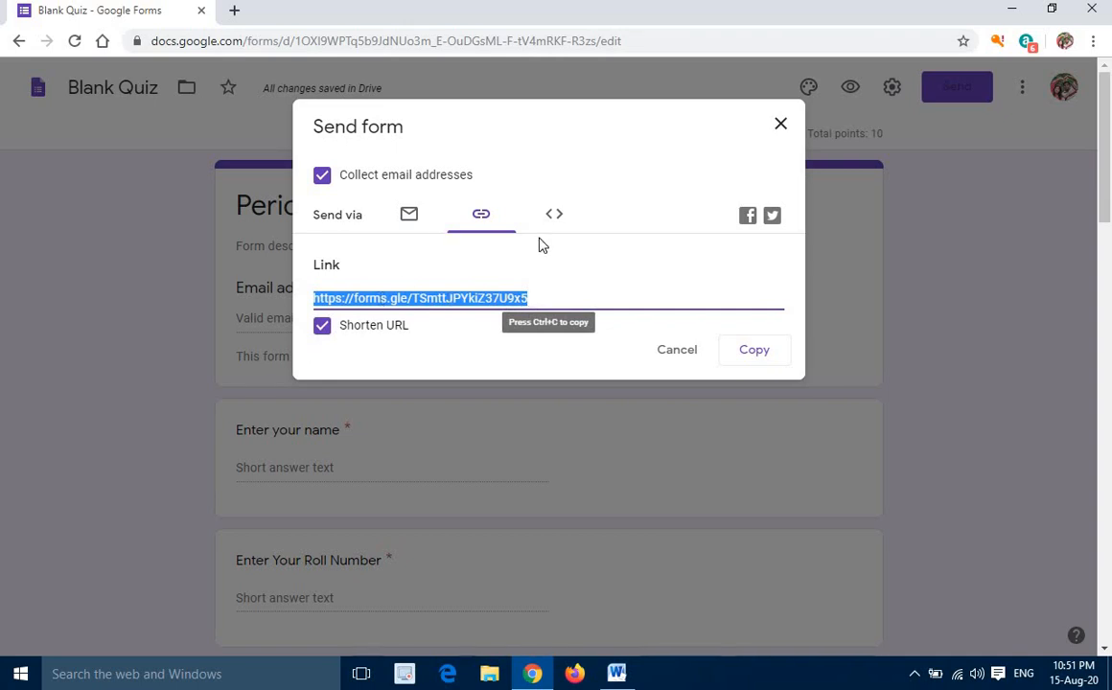
{"action": "left_click", "coordinate": [753, 353]}
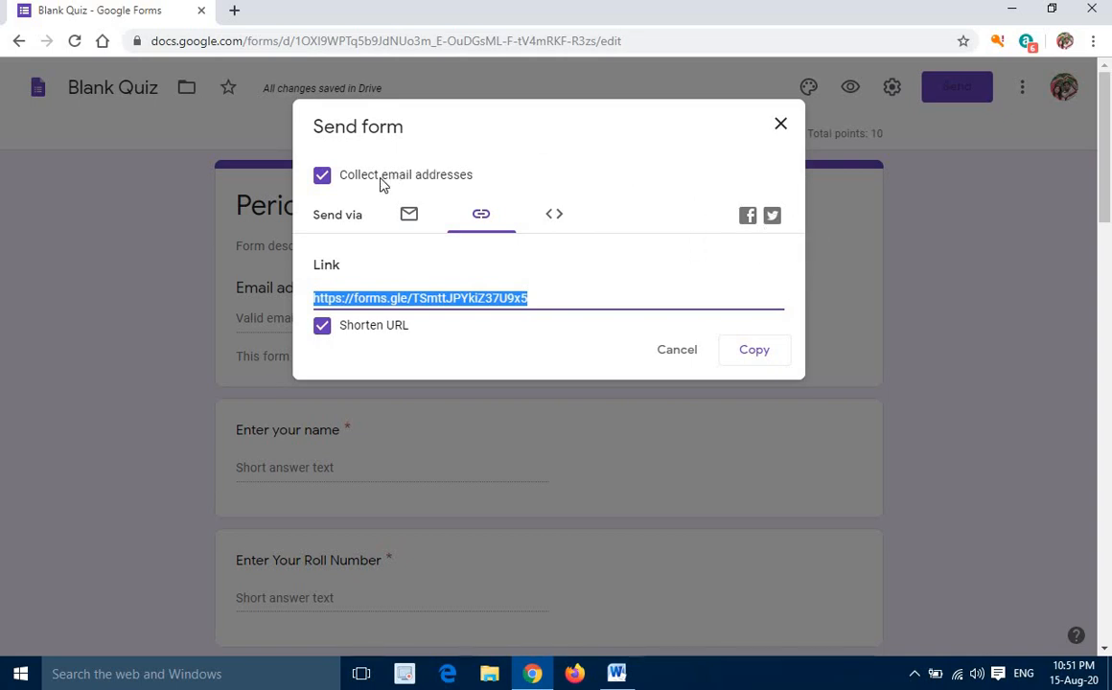
{"action": "left_click", "coordinate": [782, 126]}
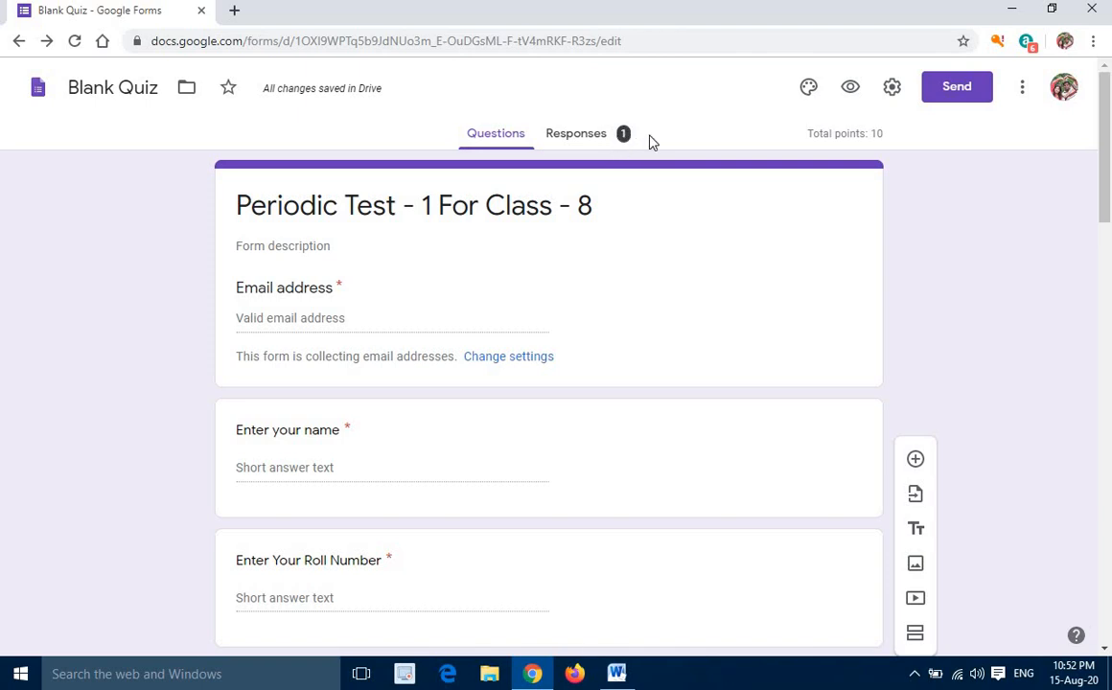
Examine the score insights and per-question charts in the response summary and return to the quiz questions
{"action": "left_click", "coordinate": [571, 137]}
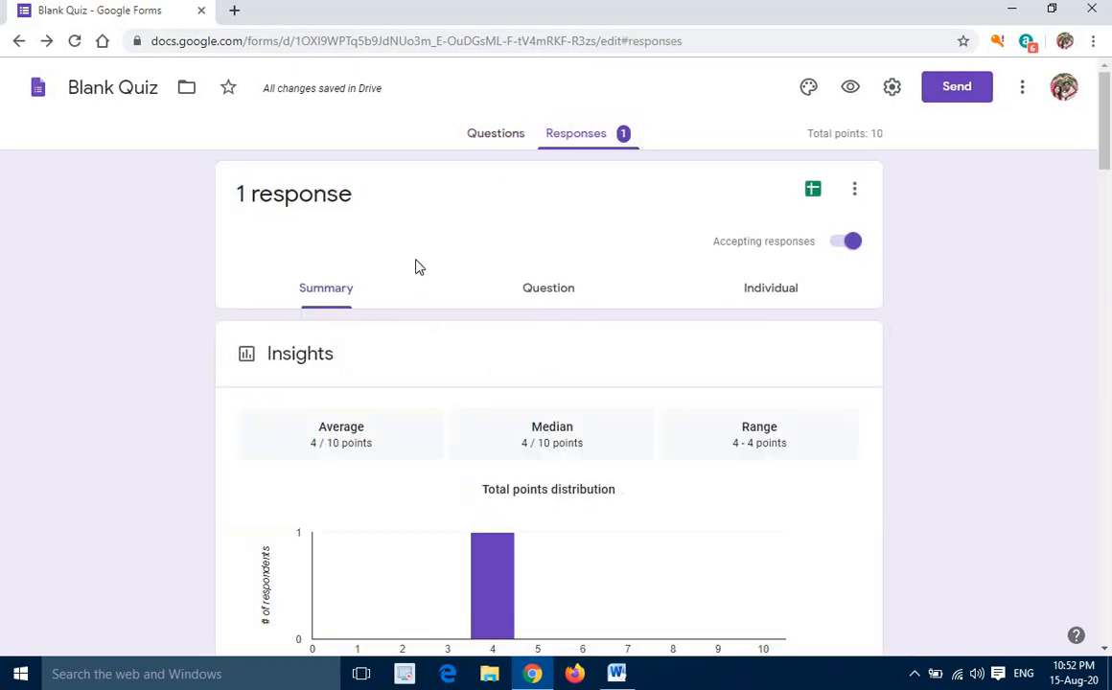
{"action": "scroll", "coordinate": [483, 309], "scroll_direction": "down", "scroll_amount": 6}
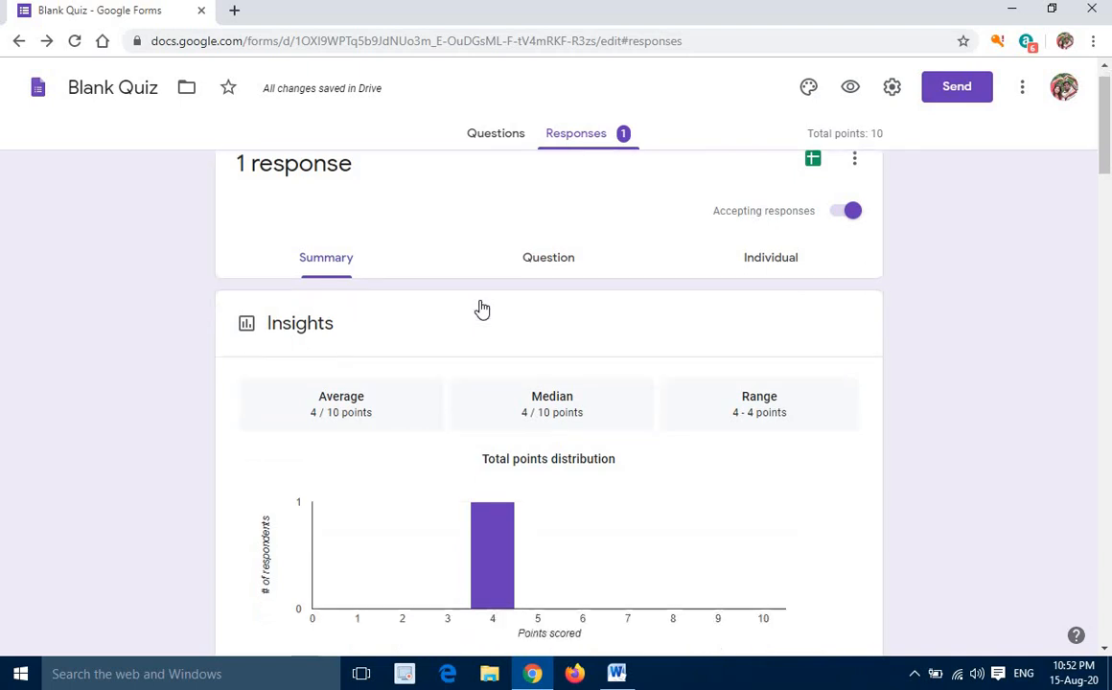
{"action": "scroll", "coordinate": [485, 332], "scroll_direction": "down", "scroll_amount": 7}
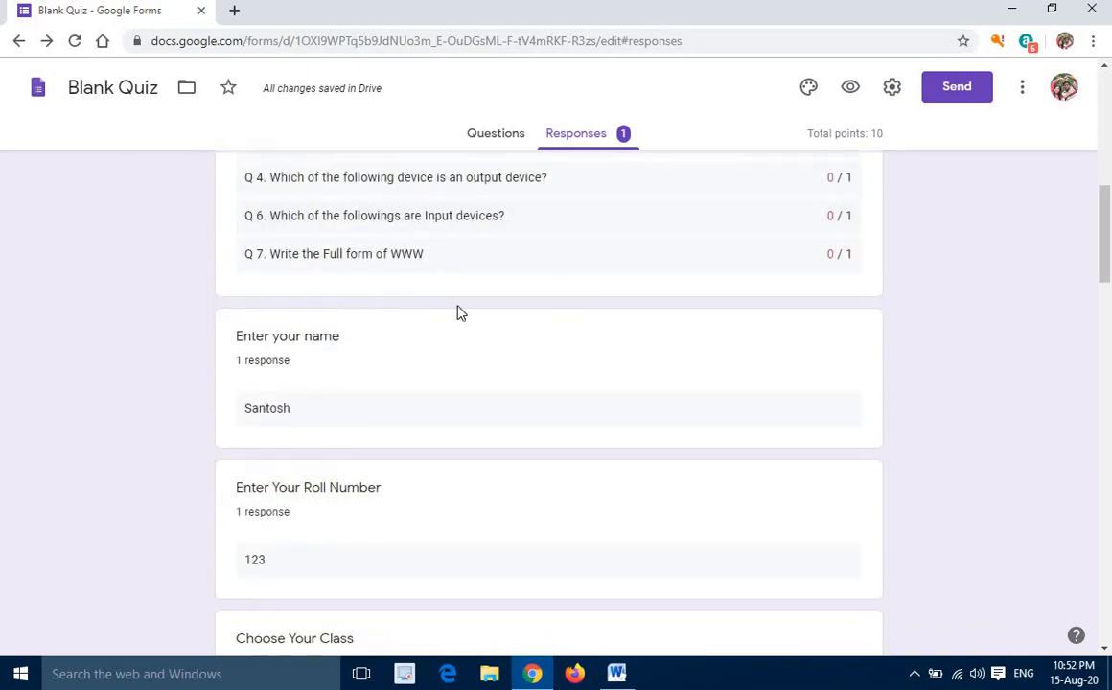
{"action": "scroll", "coordinate": [451, 316], "scroll_direction": "down", "scroll_amount": 8}
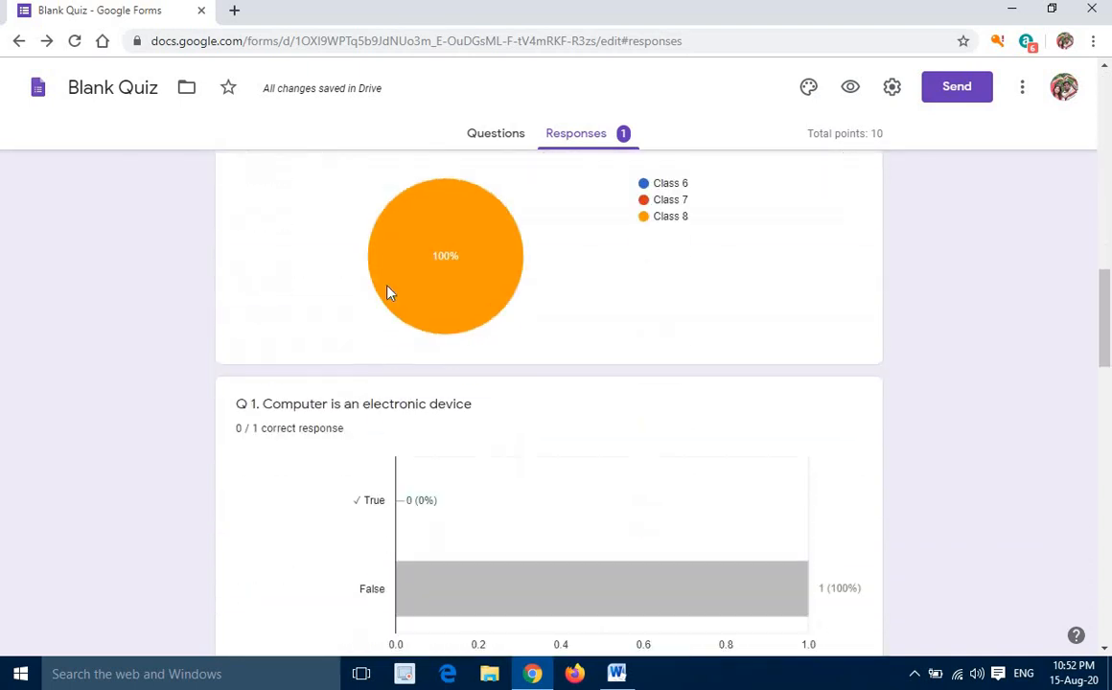
{"action": "scroll", "coordinate": [456, 335], "scroll_direction": "down", "scroll_amount": 12}
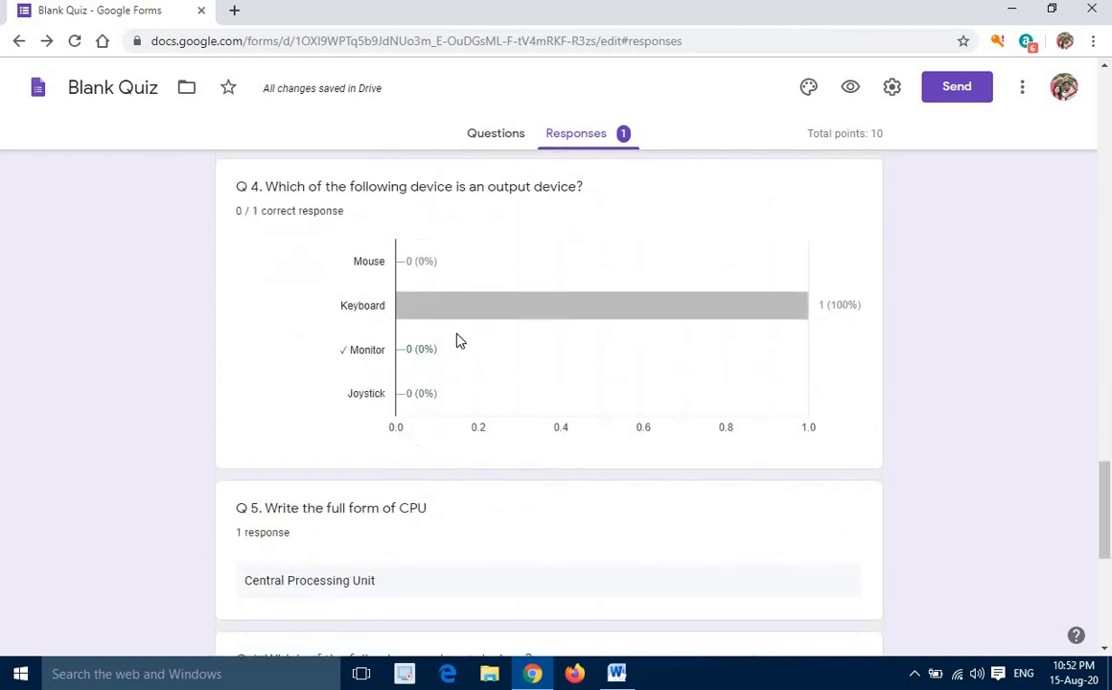
{"action": "scroll", "coordinate": [509, 287], "scroll_direction": "up", "scroll_amount": 20}
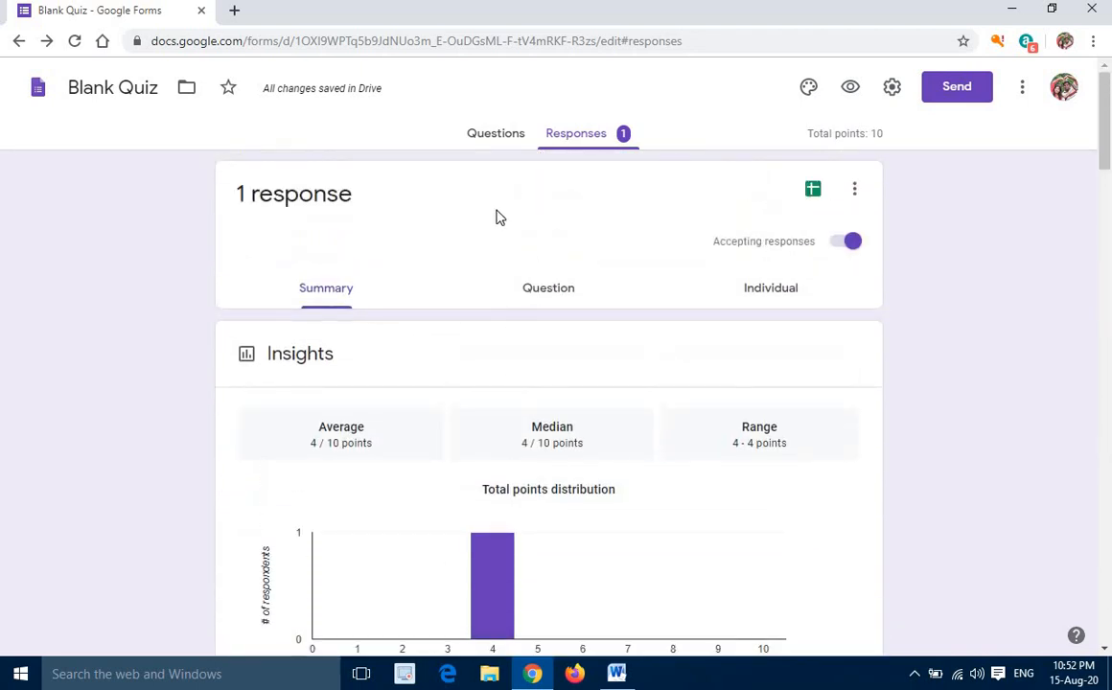
{"action": "left_click", "coordinate": [813, 189]}
{"action": "left_click", "coordinate": [493, 139]}
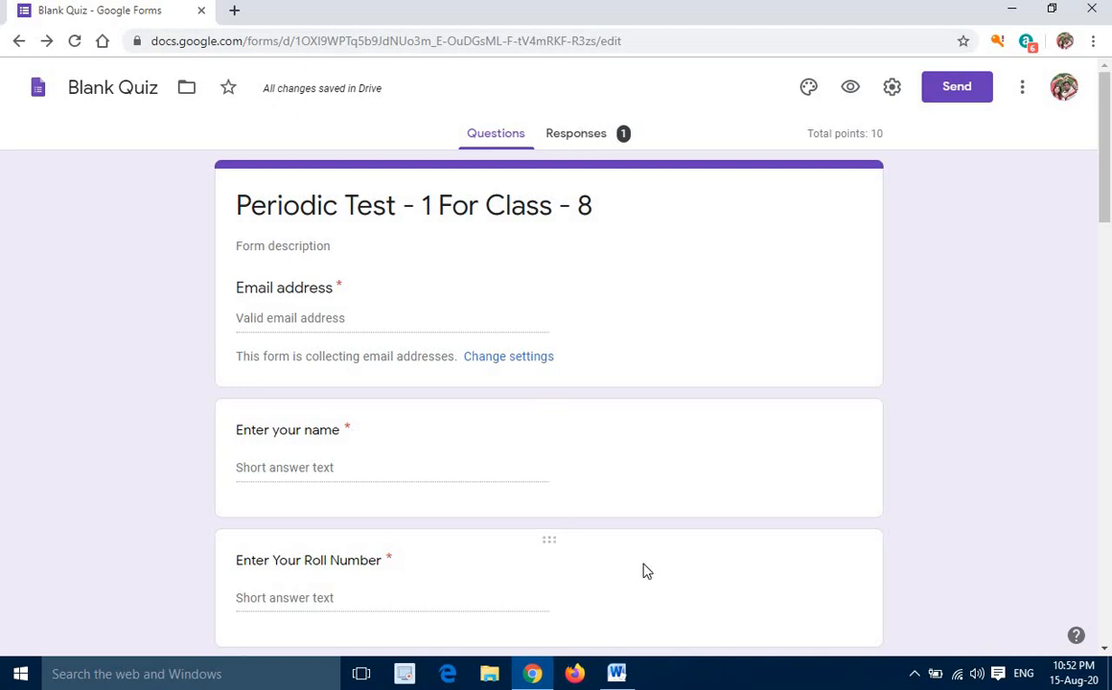
{"action": "left_click", "coordinate": [656, 319]}
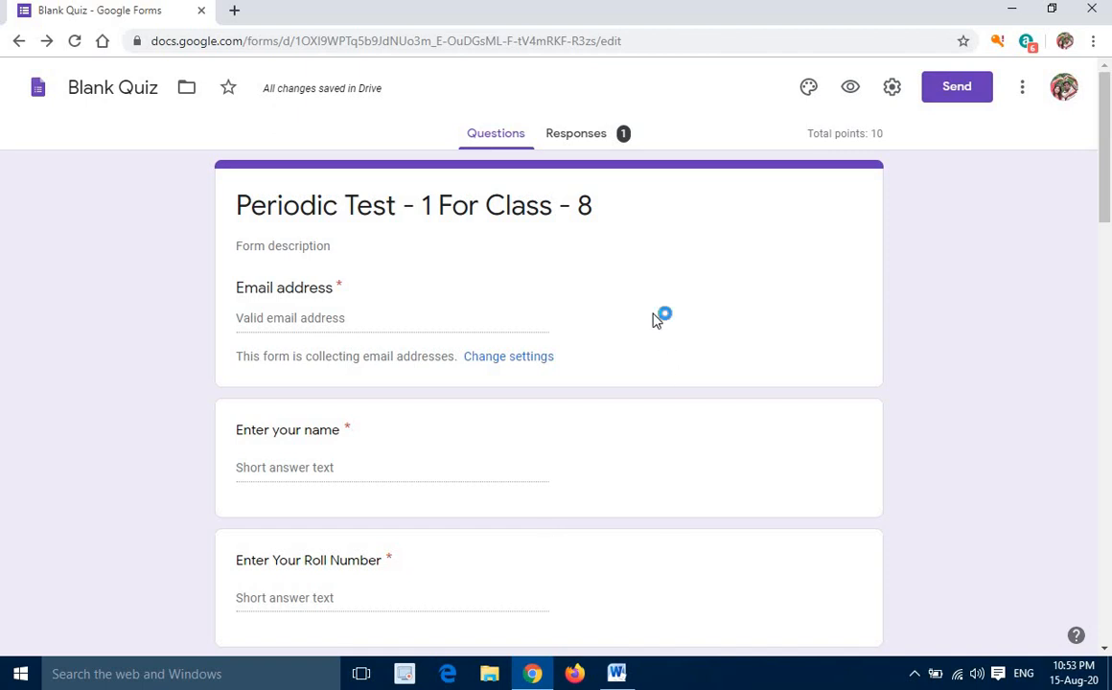